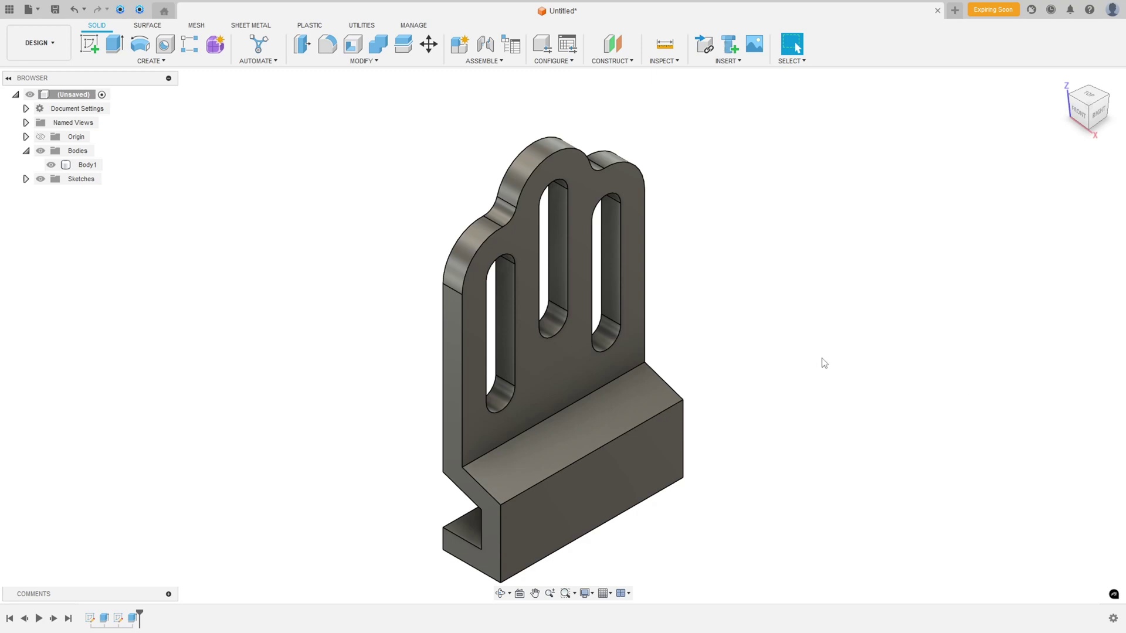
Orbit the finished bracket and replay its build history.
shift+middle_drag(784, 369, 747, 371)
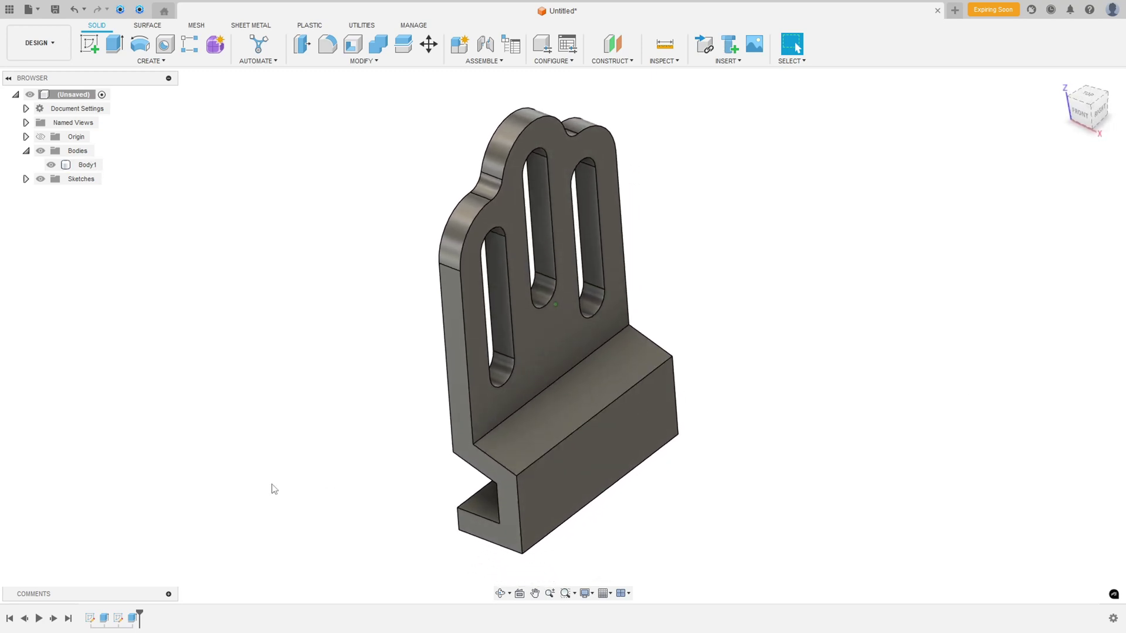
click(39, 619)
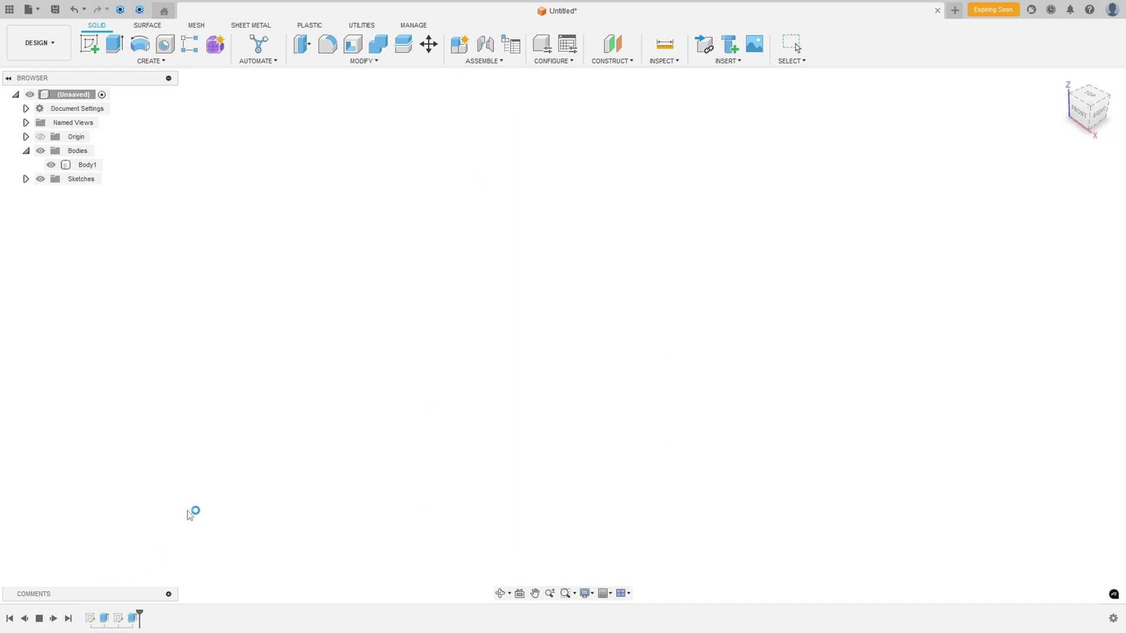
mouse_move(250, 421)
shift+middle_down()
mouse_move(276, 387)
mouse_move(377, 352)
mouse_move(663, 347)
mouse_move(510, 312)
shift+middle_up()
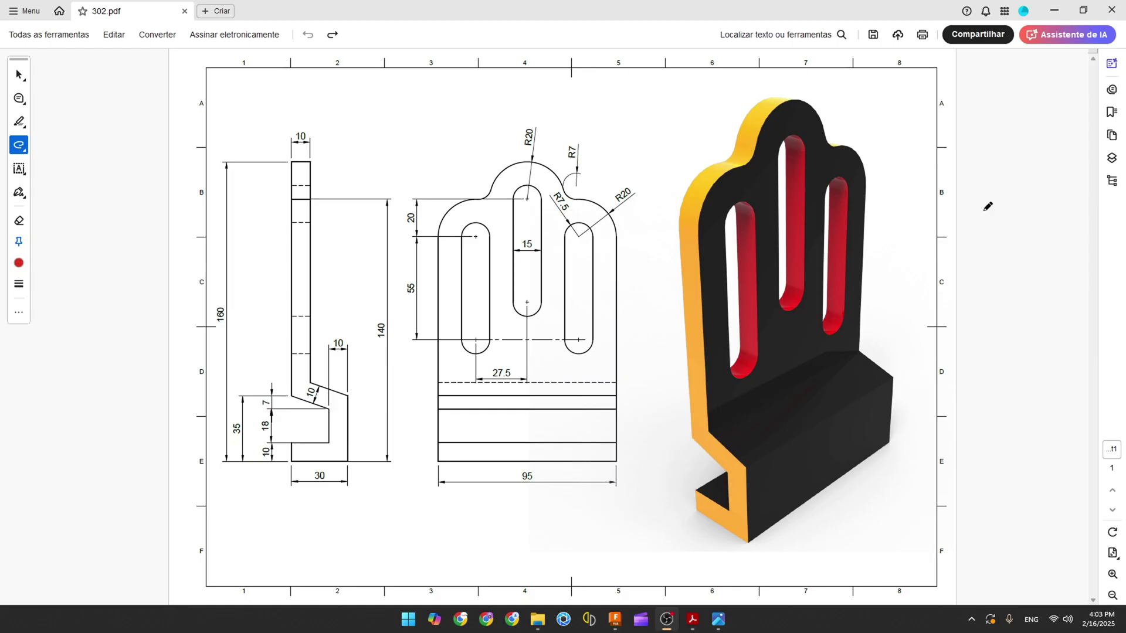
Draw a red arrow at the part's top and underline the 95 mm bottom edge in red.
mouse_move(660, 106)
mouse_down()
mouse_move(726, 132)
mouse_move(704, 124)
mouse_up()
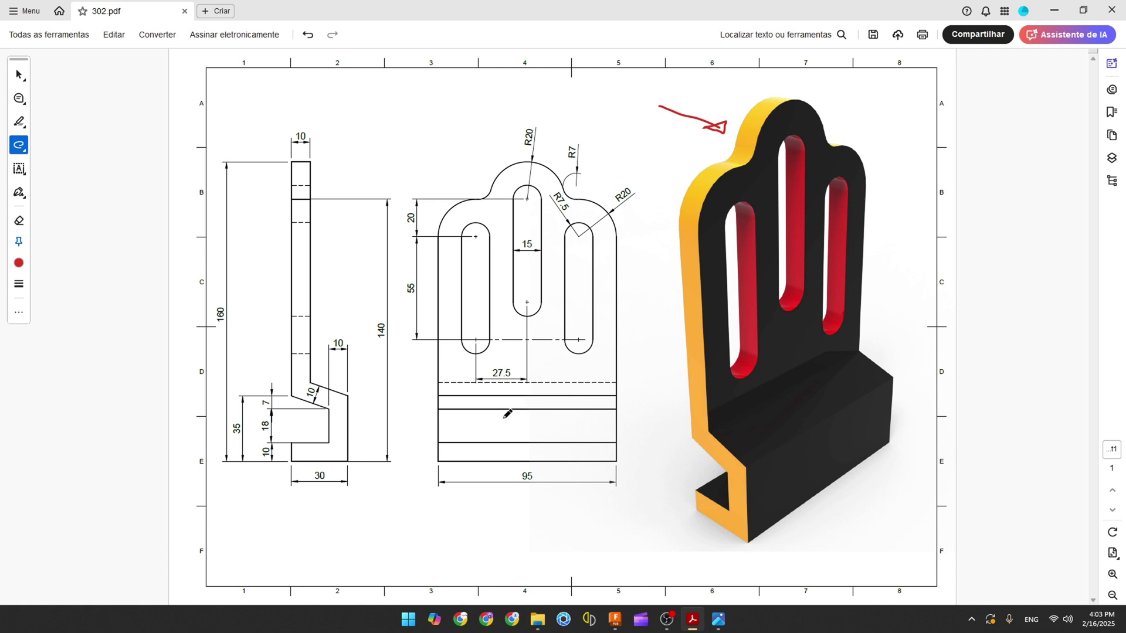
drag(437, 461, 610, 463)
drag(519, 476, 540, 475)
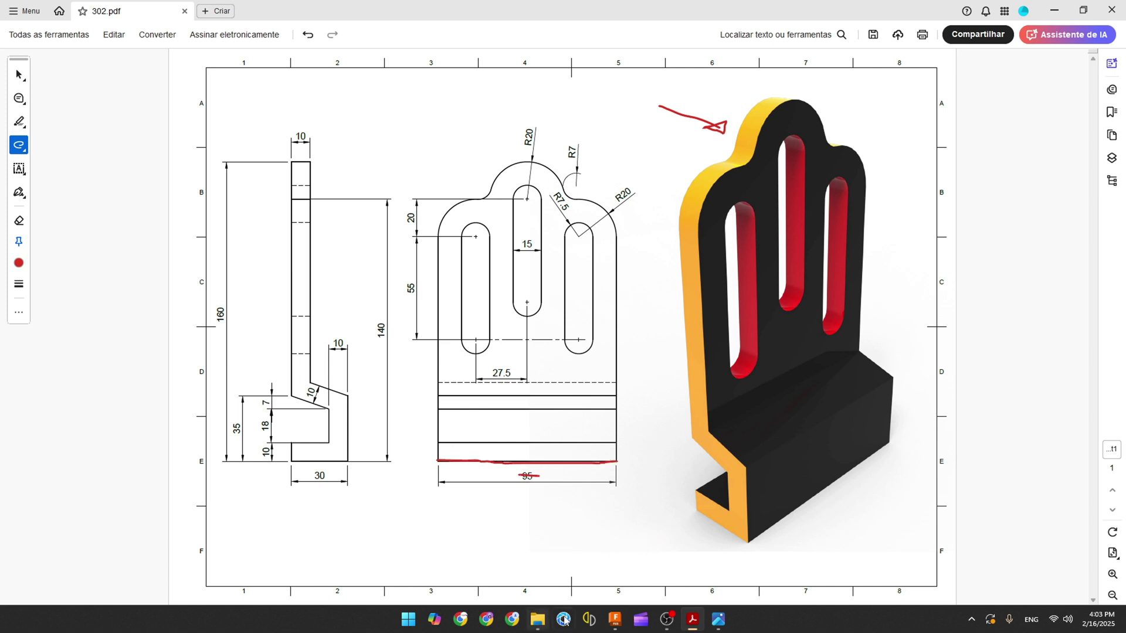
click(614, 620)
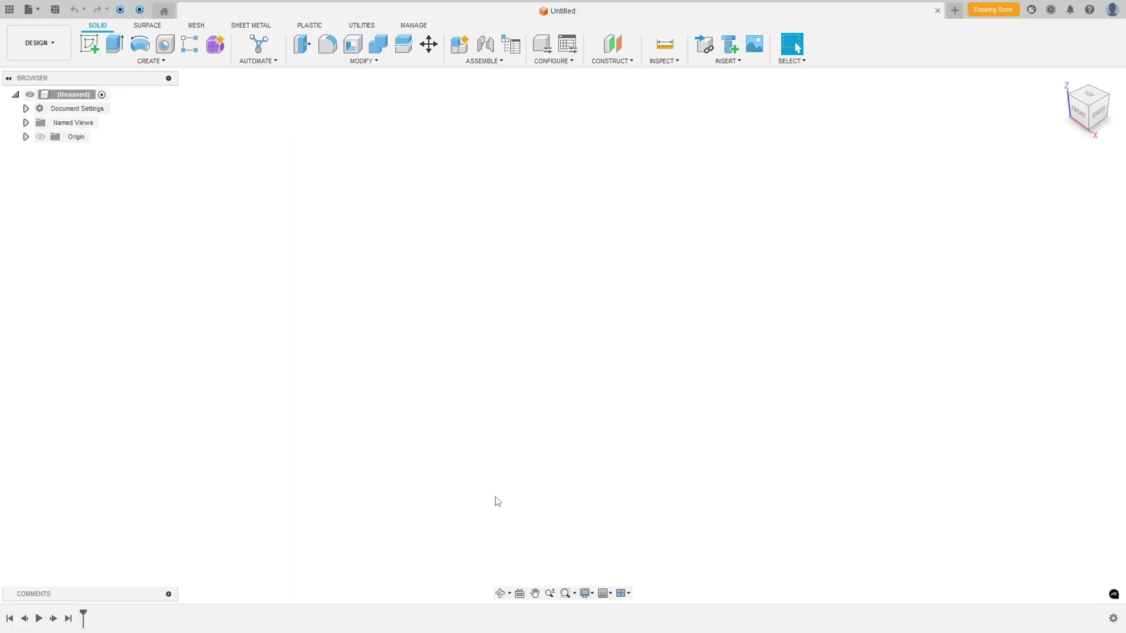
click(90, 43)
Start a sketch on the vertical plane and draw a 95 mm base line.
click(597, 280)
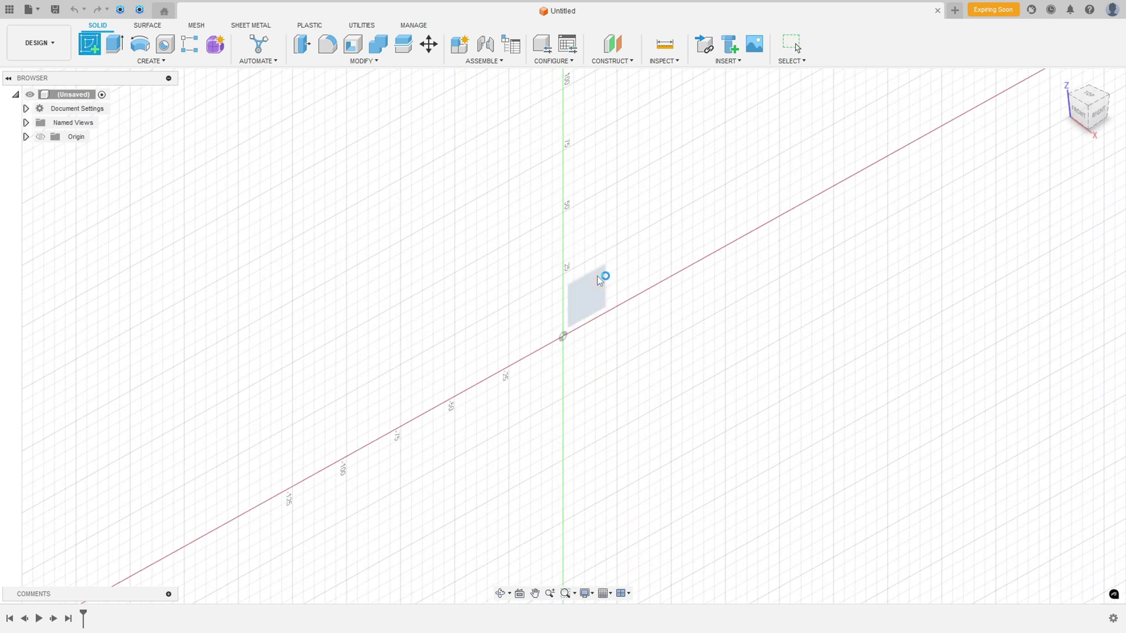
click(91, 51)
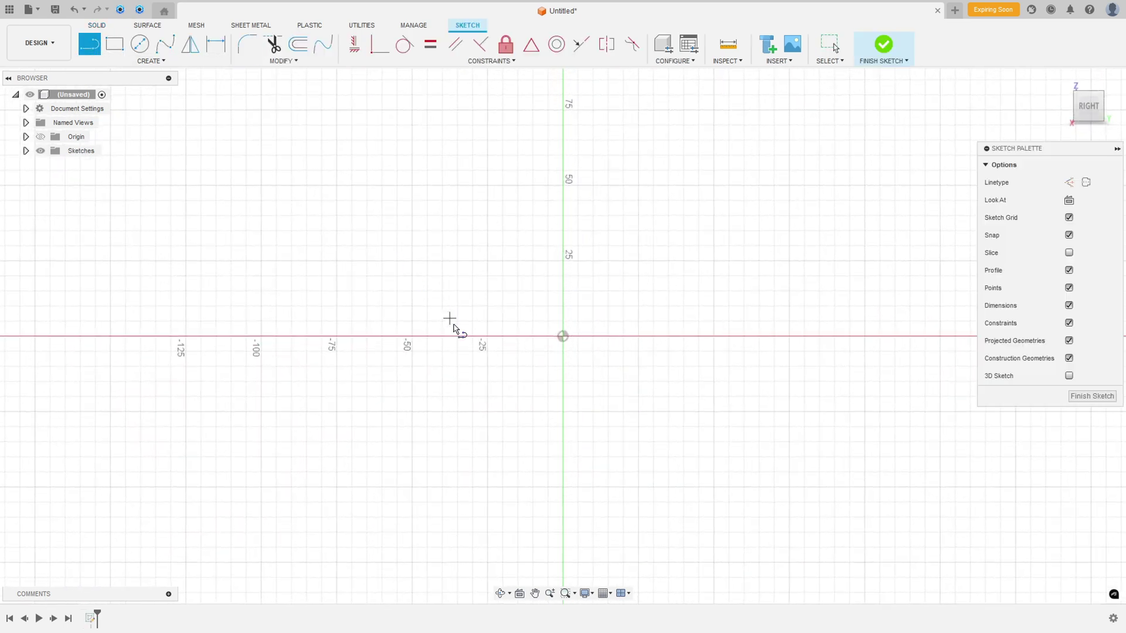
click(413, 336)
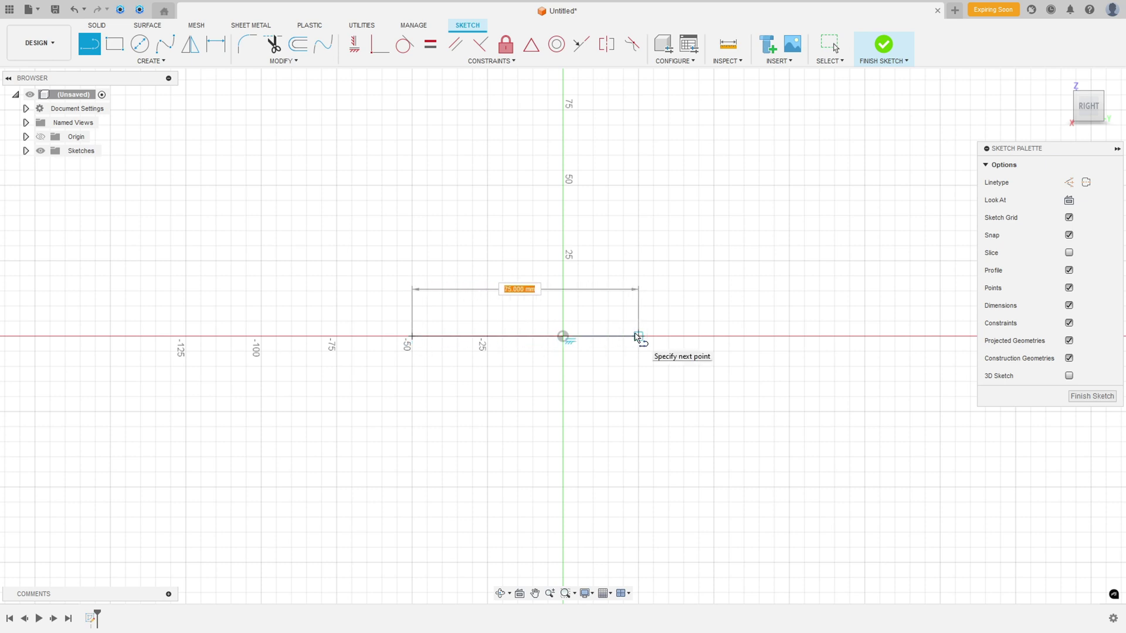
text(95)
key(Return)
key(Escape)
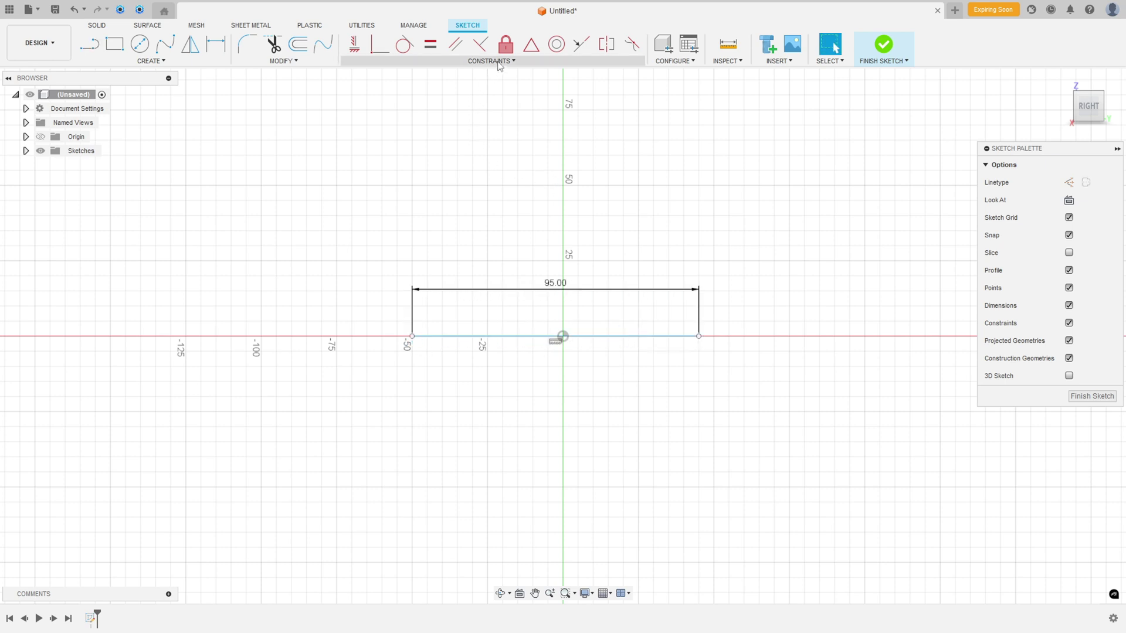
Make the base line symmetric about the vertical axis and move its 95 dimension below.
click(531, 44)
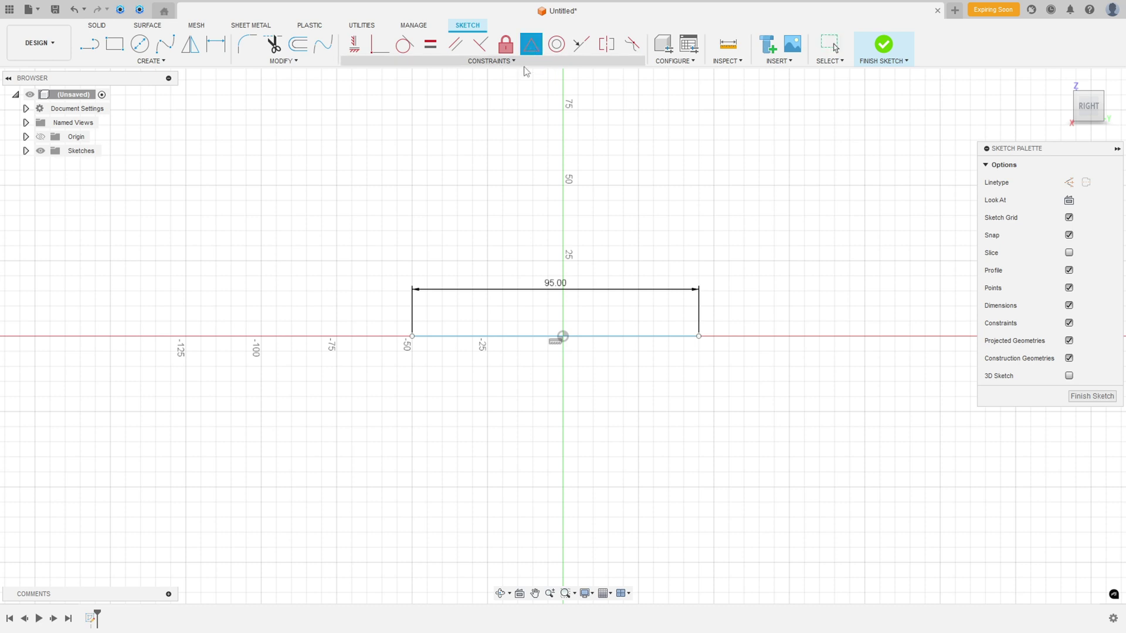
click(484, 335)
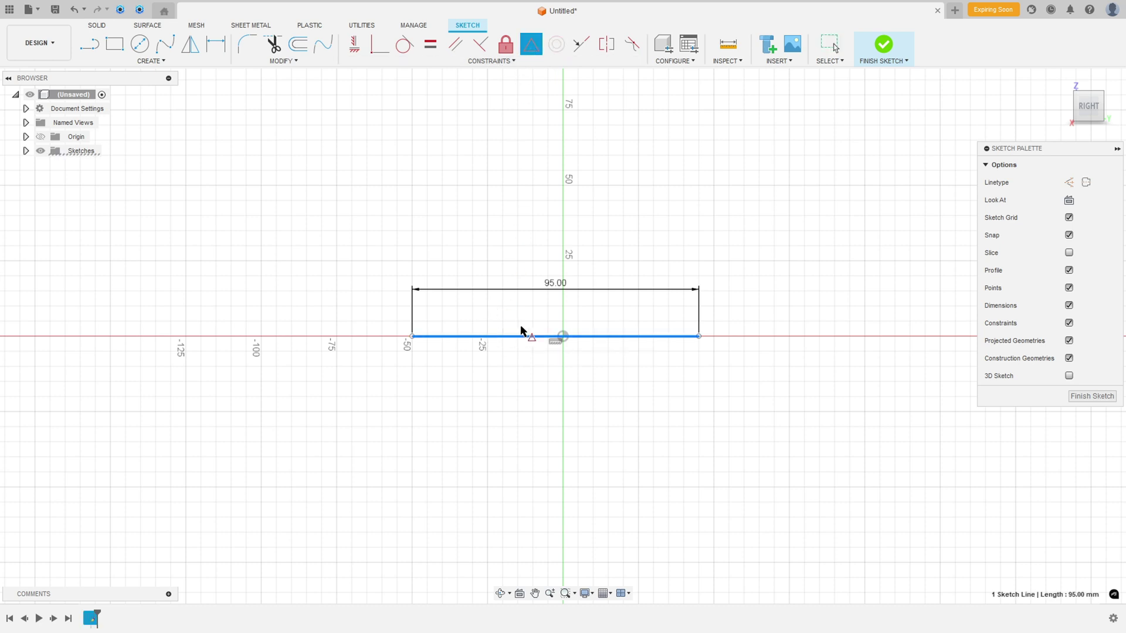
click(563, 339)
key(Escape)
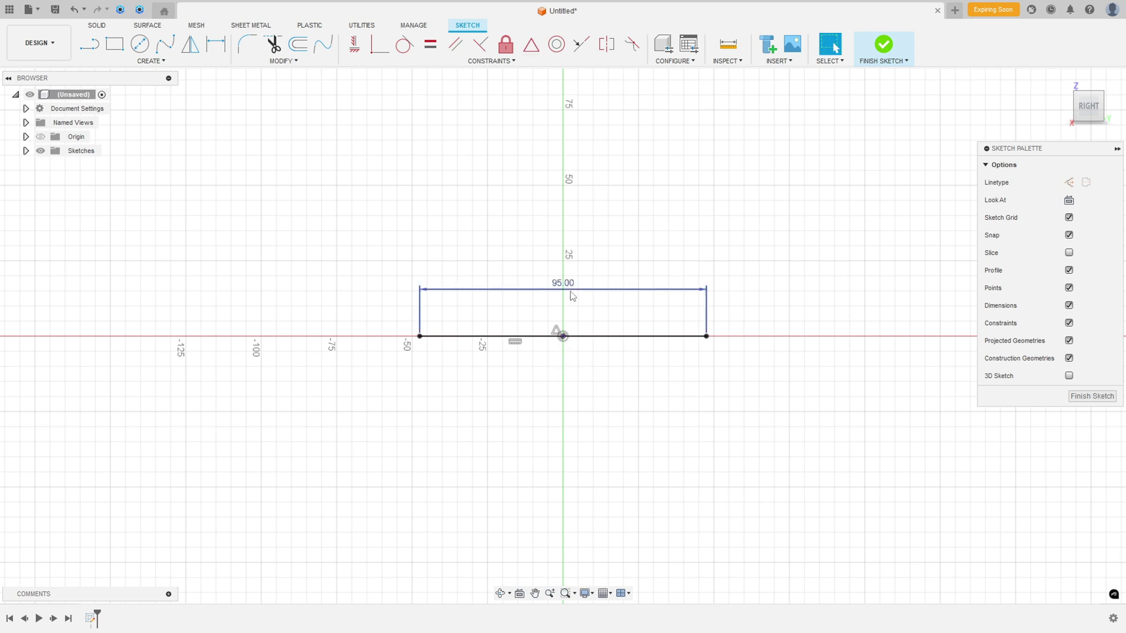
drag(563, 291, 568, 373)
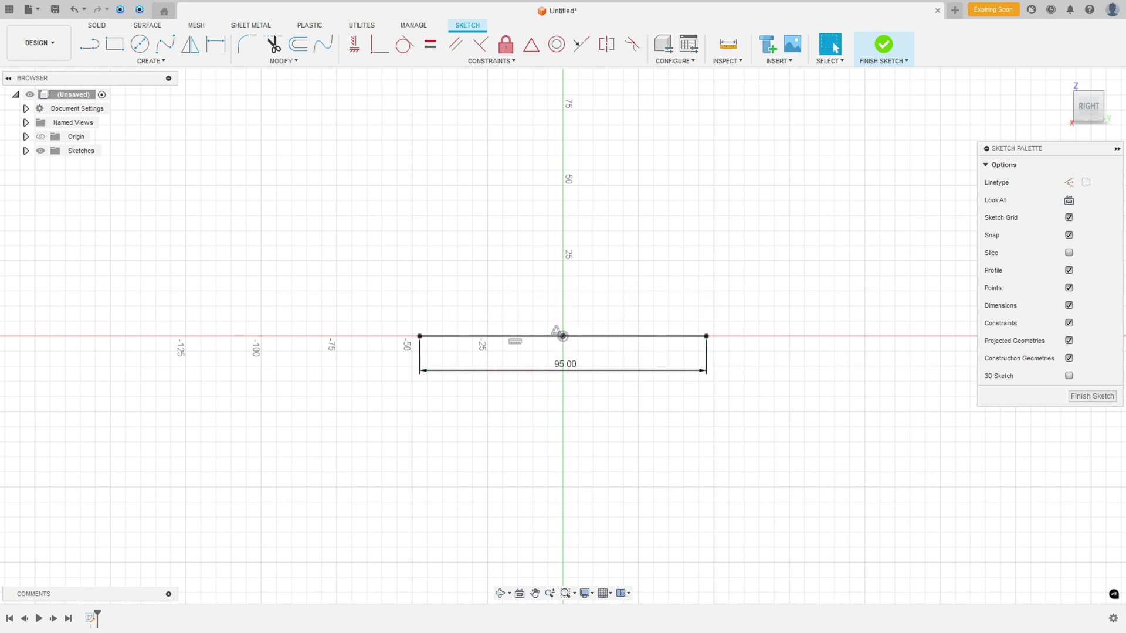
key(alt+Tab)
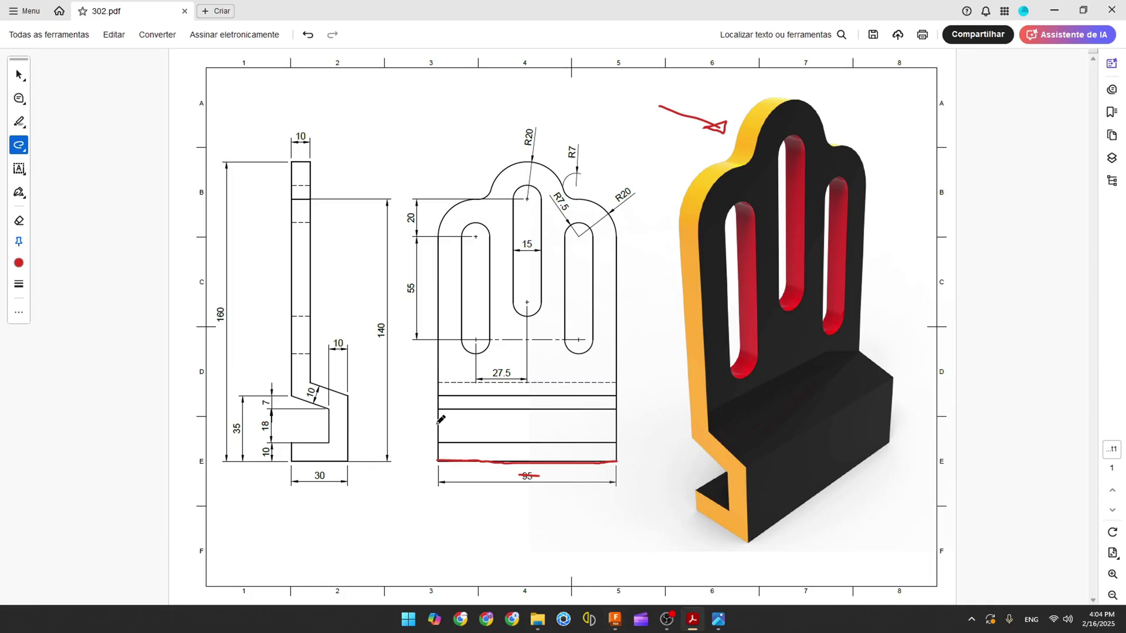
Trace both front-view side edges in red and mark the 160 dimension.
drag(438, 460, 438, 236)
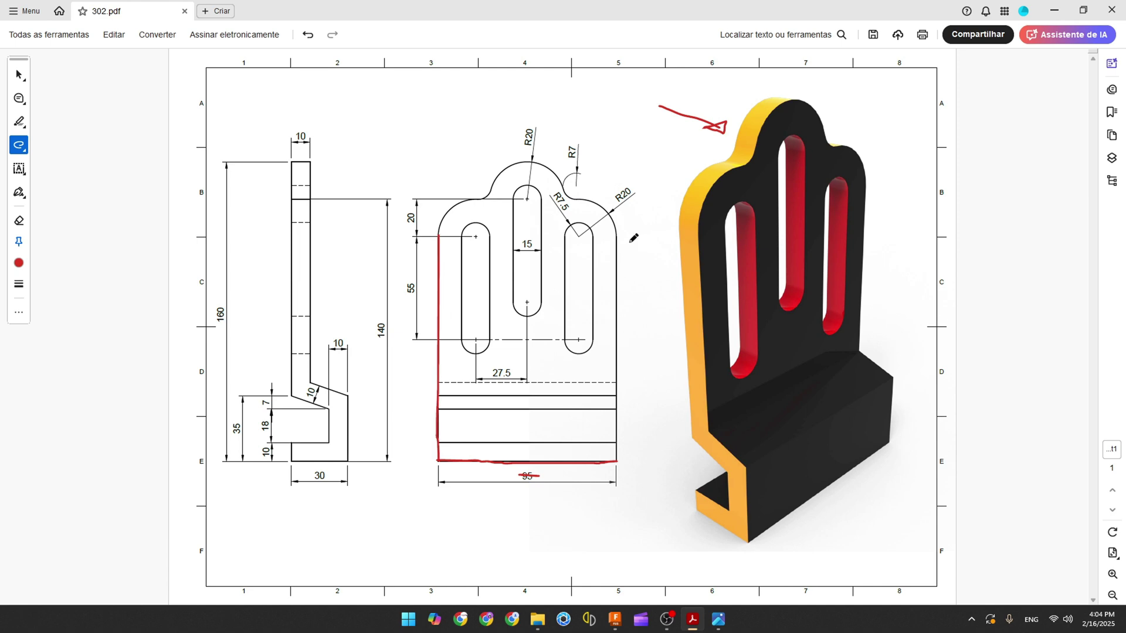
drag(618, 236, 616, 461)
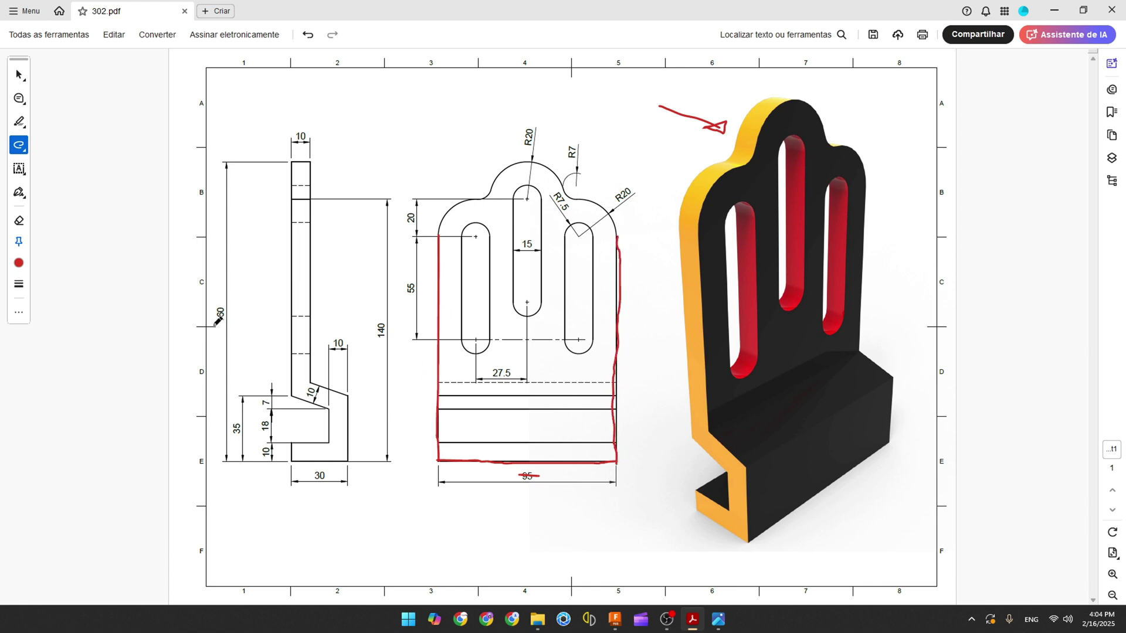
mouse_move(220, 301)
mouse_down()
mouse_move(214, 323)
mouse_move(223, 299)
mouse_up()
drag(218, 291, 218, 277)
Box the 20 dimension in red and mark through the boxed 160 dimension.
mouse_move(406, 212)
mouse_down()
mouse_move(420, 229)
mouse_move(404, 208)
mouse_up()
mouse_move(522, 124)
mouse_down()
mouse_move(519, 142)
mouse_move(541, 125)
mouse_move(527, 126)
mouse_up()
drag(415, 203, 416, 229)
drag(227, 302, 227, 323)
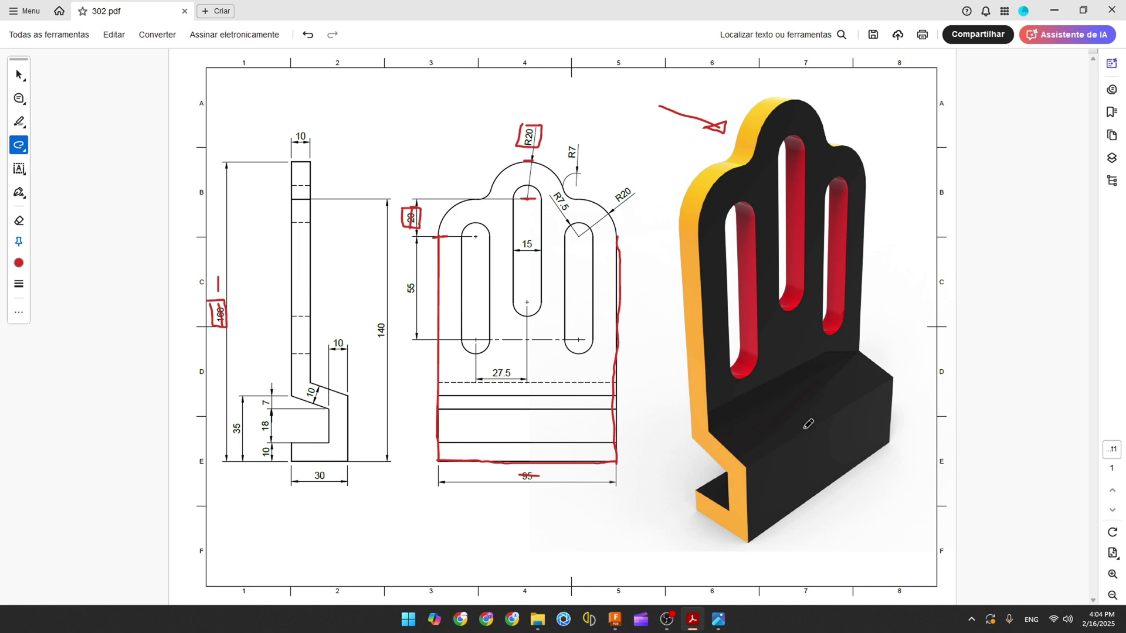
click(615, 619)
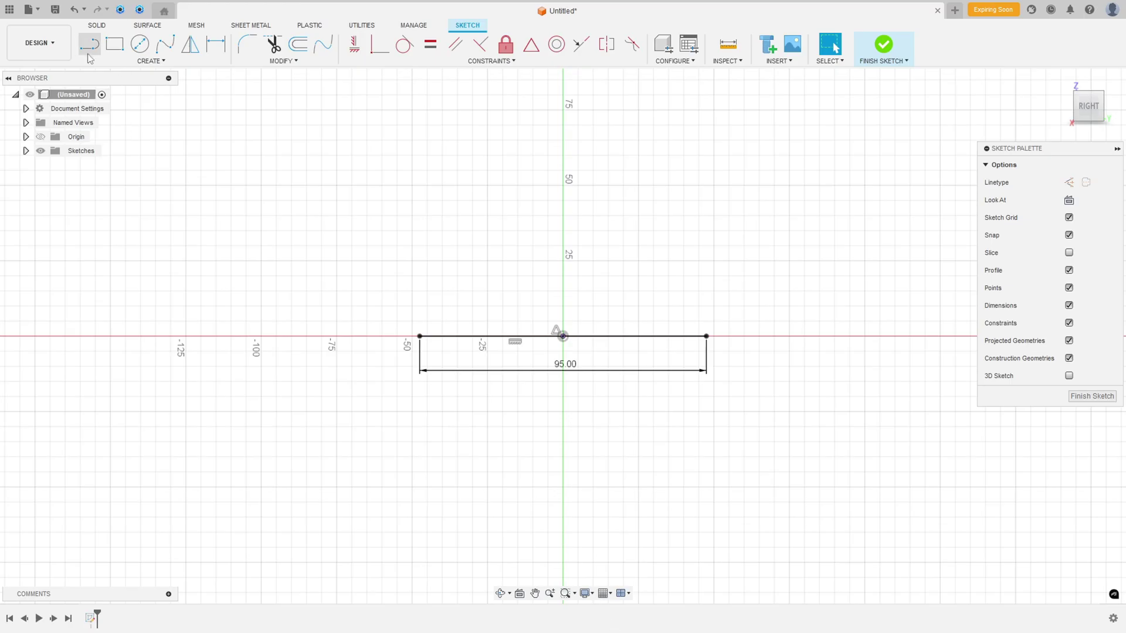
Draw a 120 mm (160-20-20) vertical side up from the base line's left end.
click(419, 336)
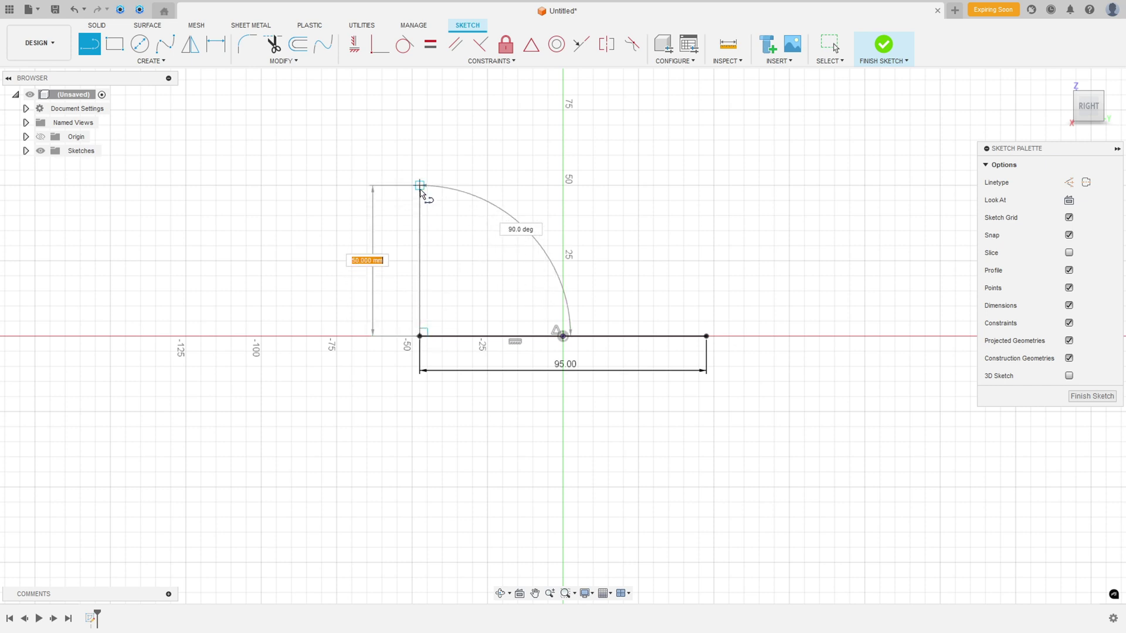
text(16)
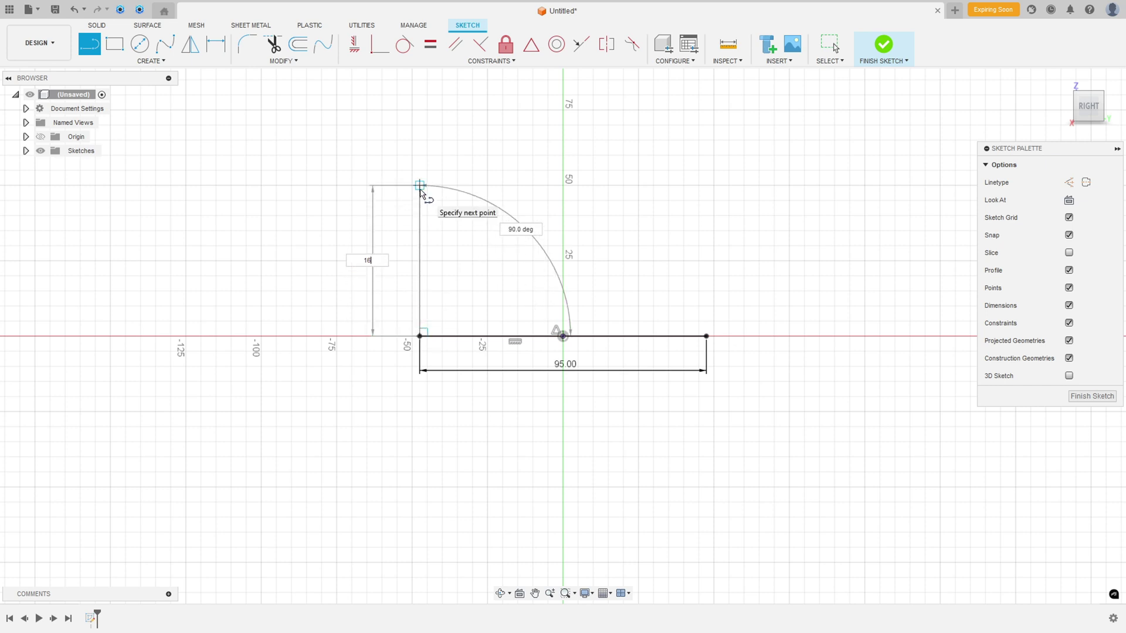
text(0-20-20)
key(Return)
key(Escape)
scroll(433, 191, down, 3)
mouse_move(432, 192)
middle_down()
mouse_move(545, 192)
mouse_move(502, 335)
middle_up()
Draw the right vertical side up from the base line's right end.
click(89, 44)
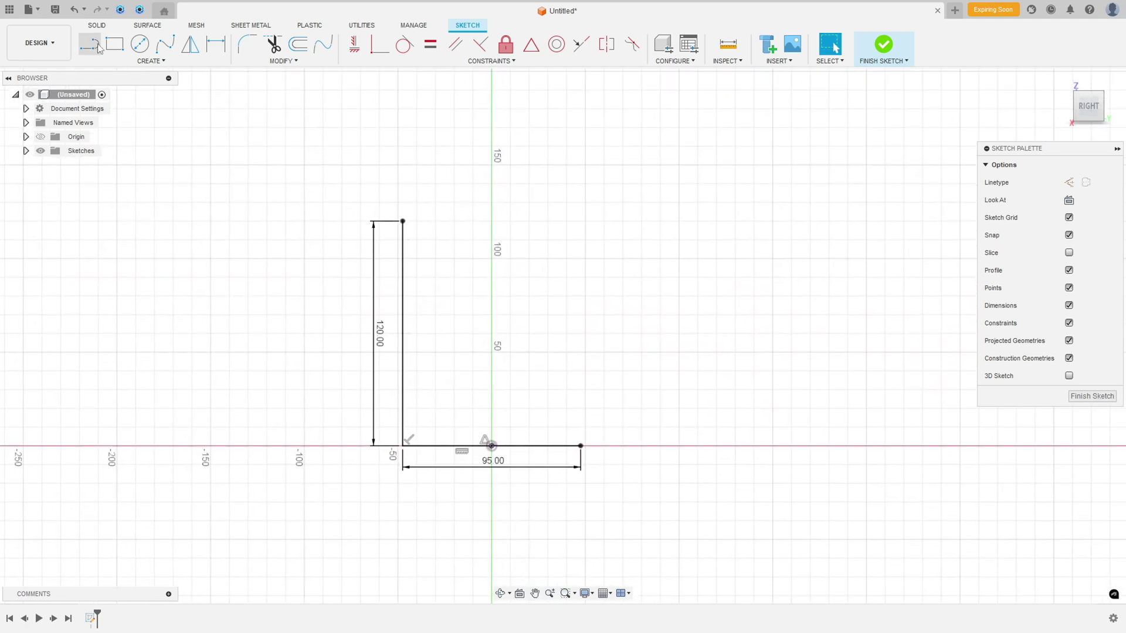
click(580, 446)
click(581, 228)
key(Escape)
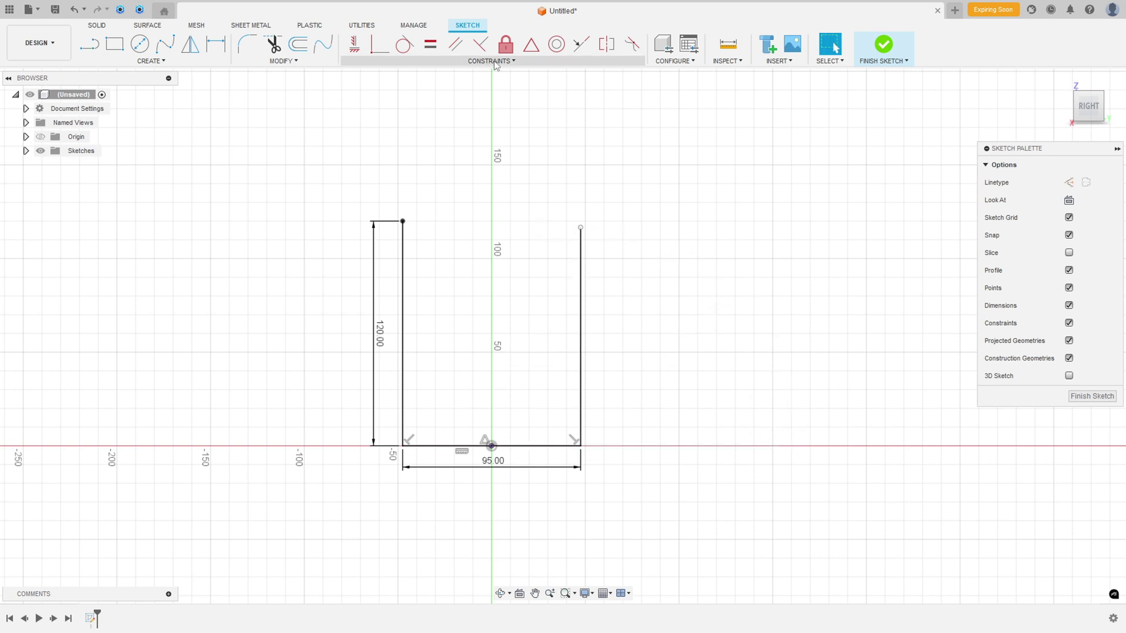
Constrain the tops of the two sides level with a Horizontal constraint.
click(355, 46)
click(403, 221)
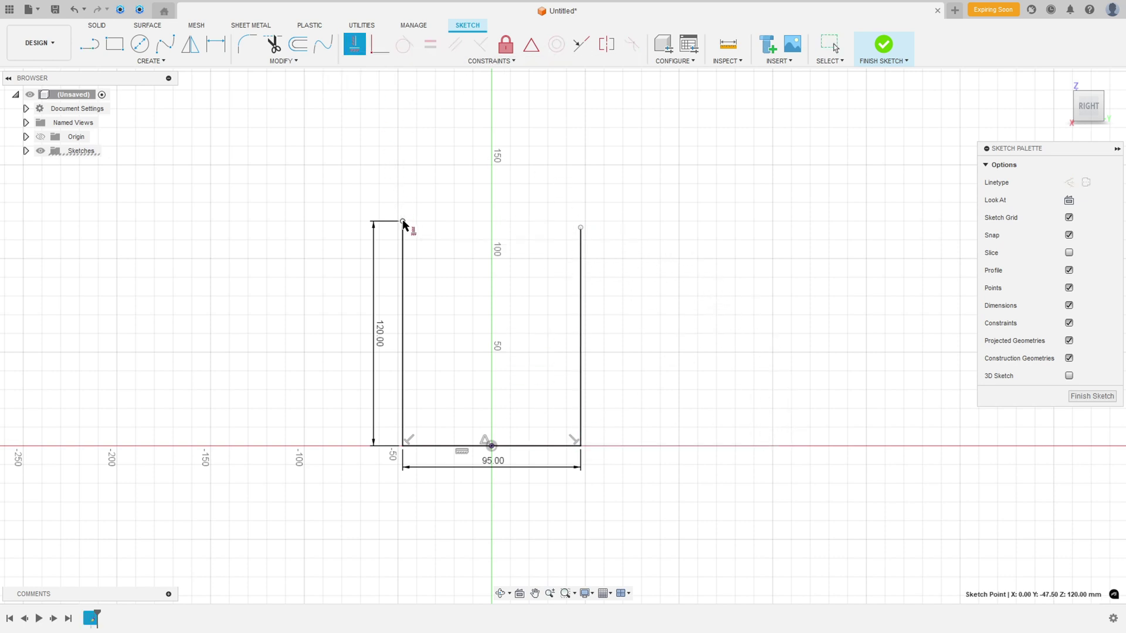
click(580, 227)
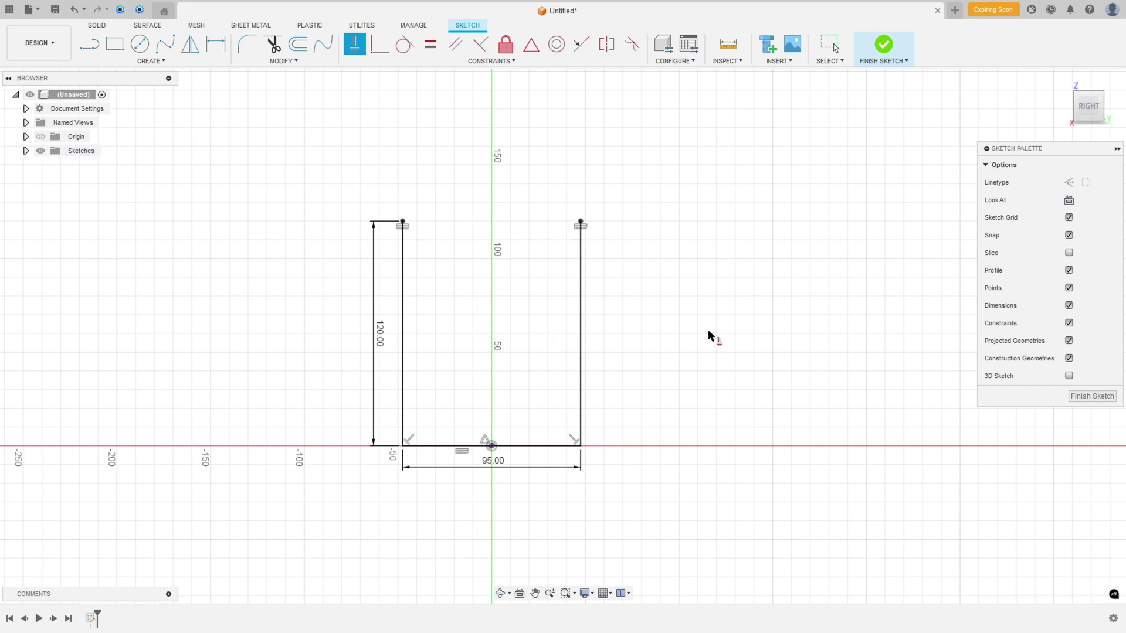
middle_drag(709, 337, 780, 327)
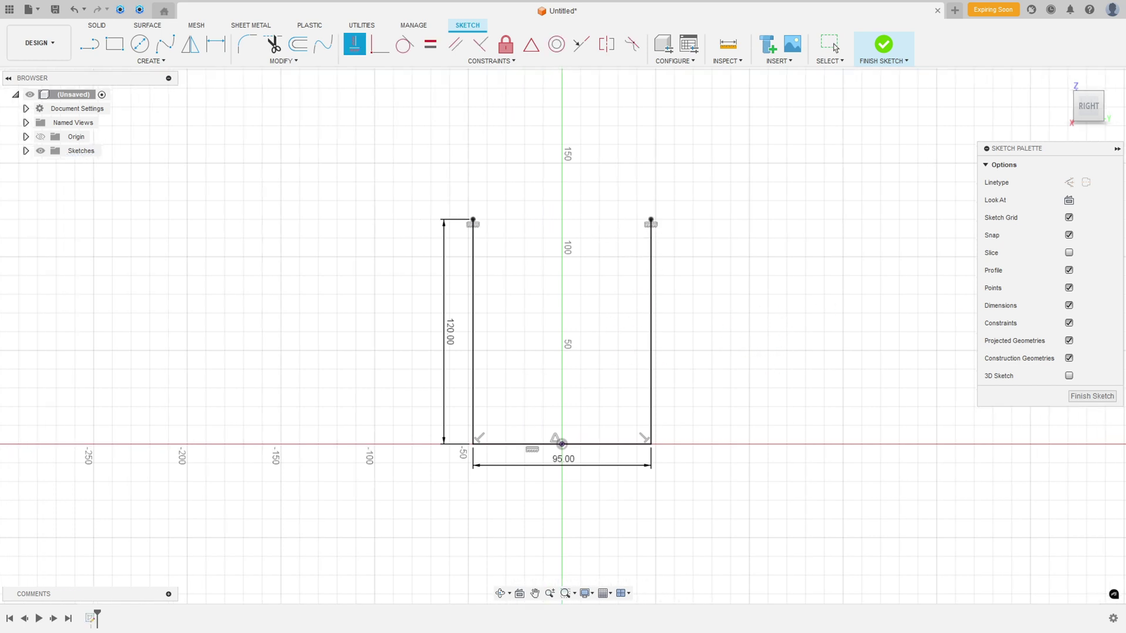
key(alt+Tab)
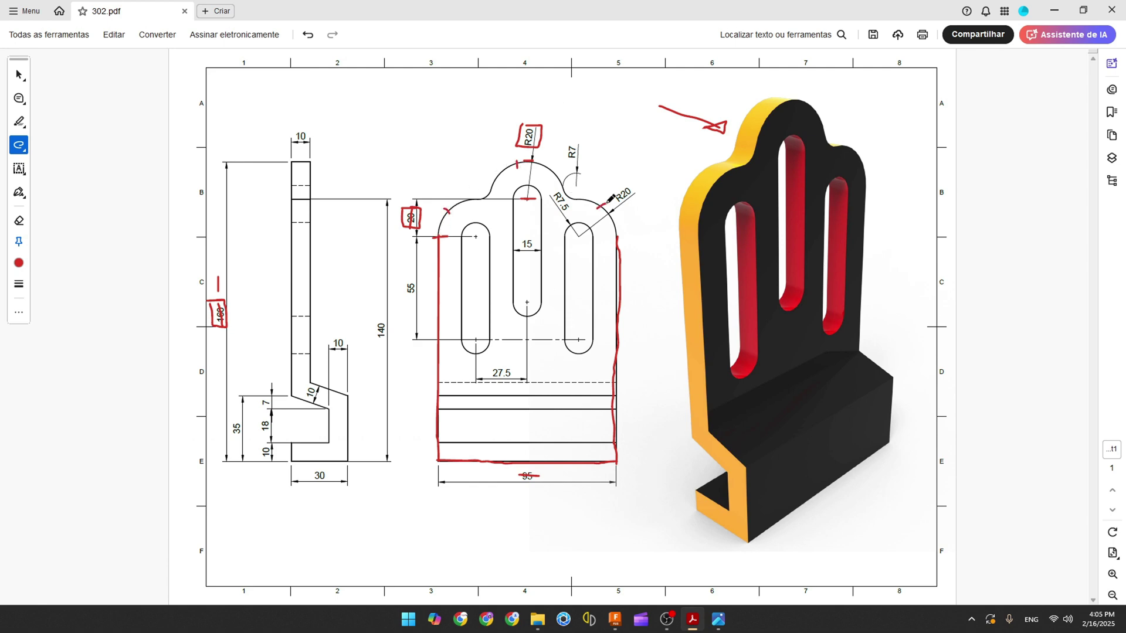
Mark the arcs beside the right R20 and R7.5 in red and circle the R7 label.
mouse_move(610, 193)
mouse_down()
mouse_move(613, 205)
mouse_move(630, 181)
mouse_up()
drag(569, 189, 562, 199)
mouse_move(568, 145)
mouse_down()
mouse_move(564, 163)
mouse_move(585, 141)
mouse_move(571, 152)
mouse_up()
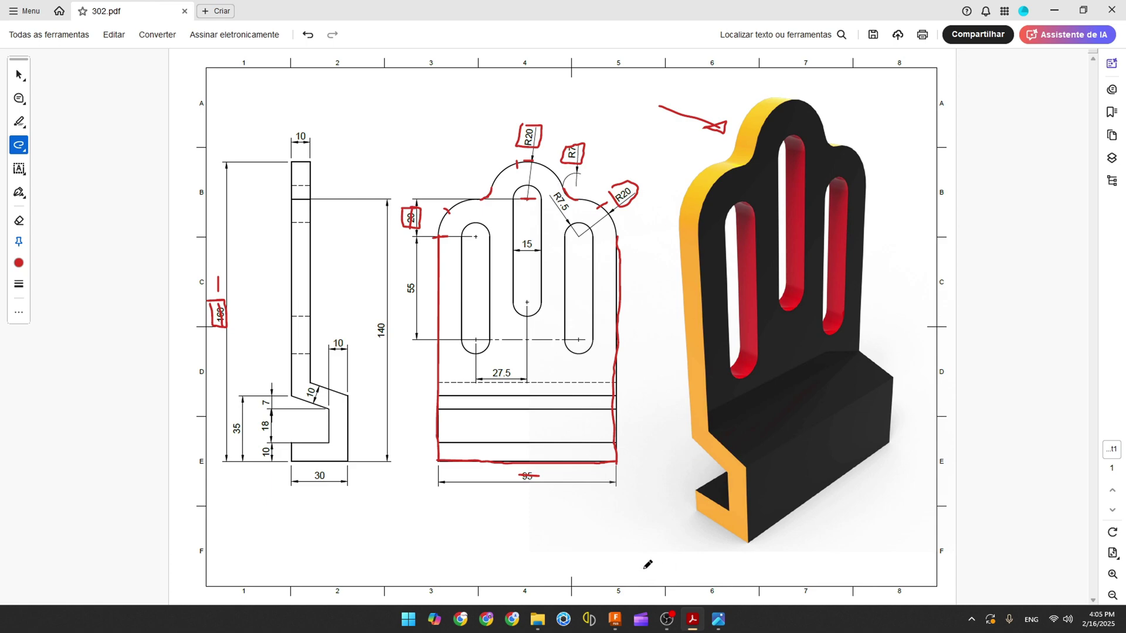
click(615, 620)
Chain tangent arcs across the top from the left side's end to the right side's end.
click(151, 61)
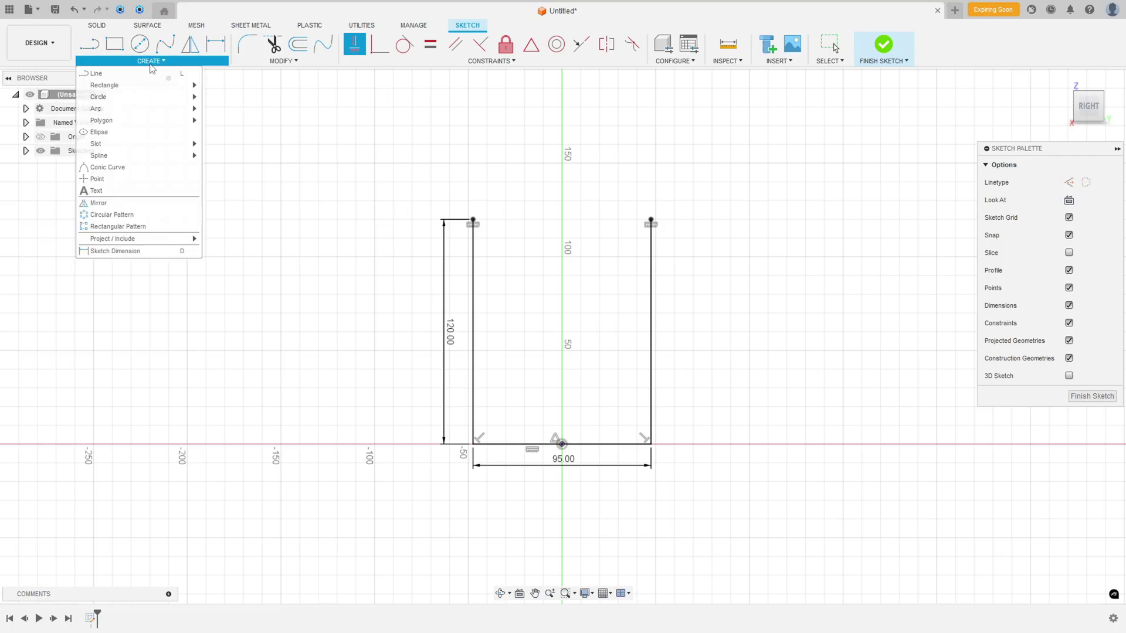
mouse_move(123, 110)
click(214, 109)
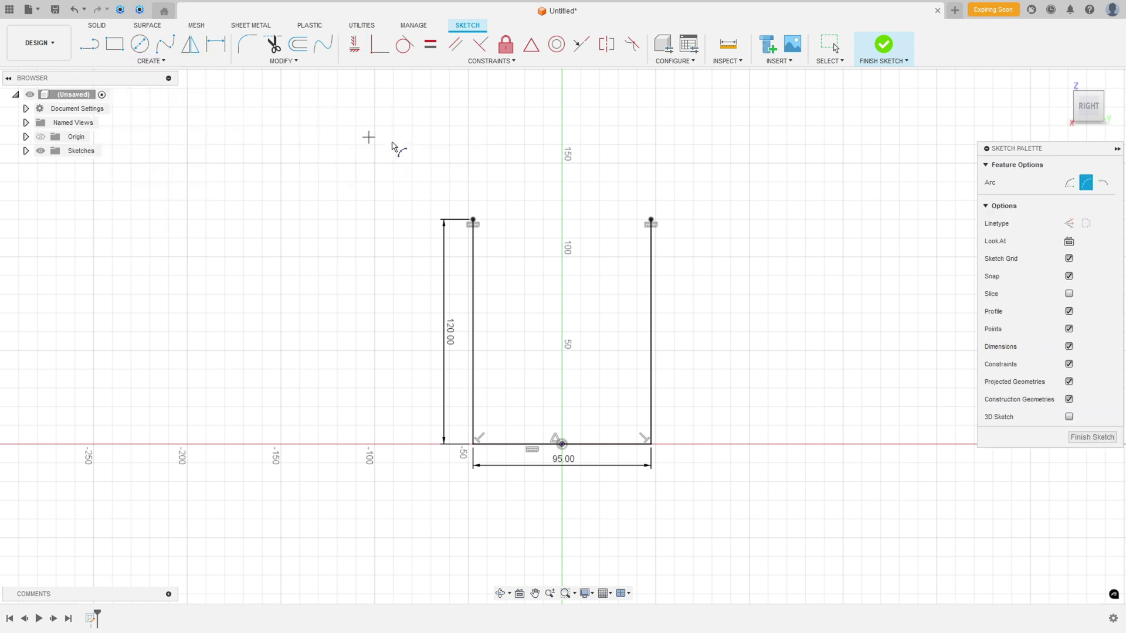
click(473, 220)
click(505, 200)
click(506, 201)
click(534, 186)
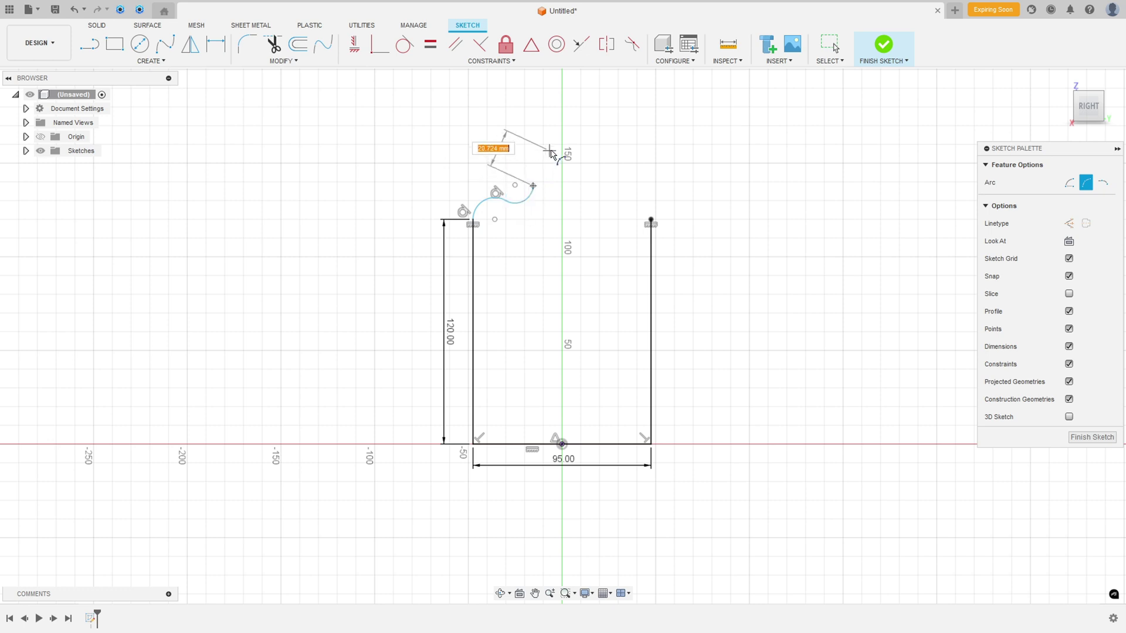
click(581, 185)
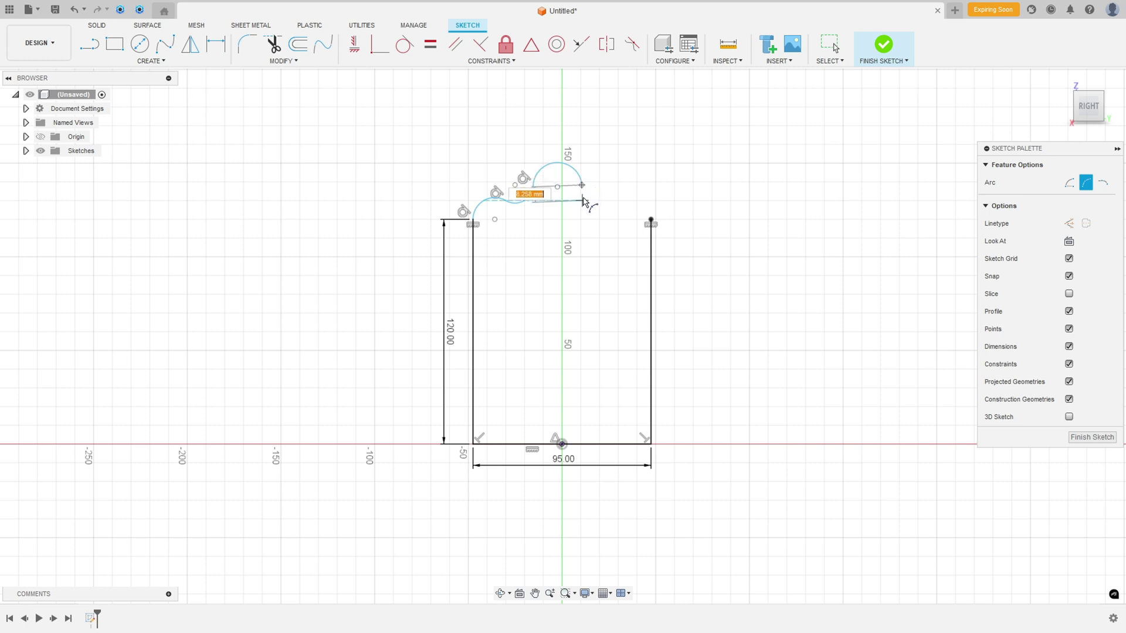
click(594, 202)
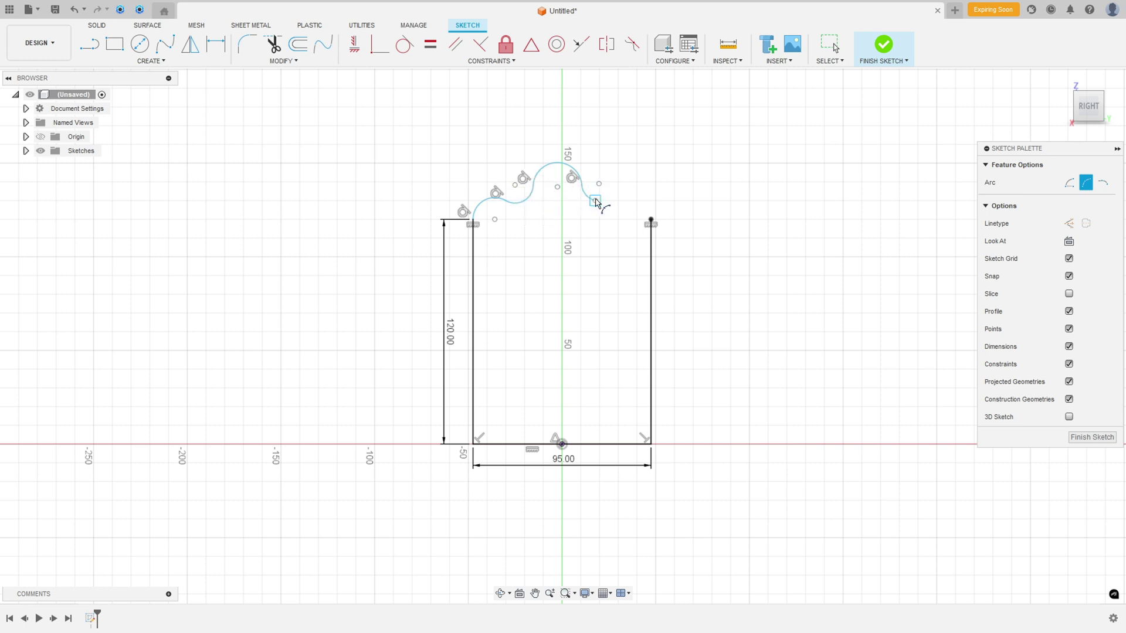
click(649, 217)
scroll(593, 178, up, 2)
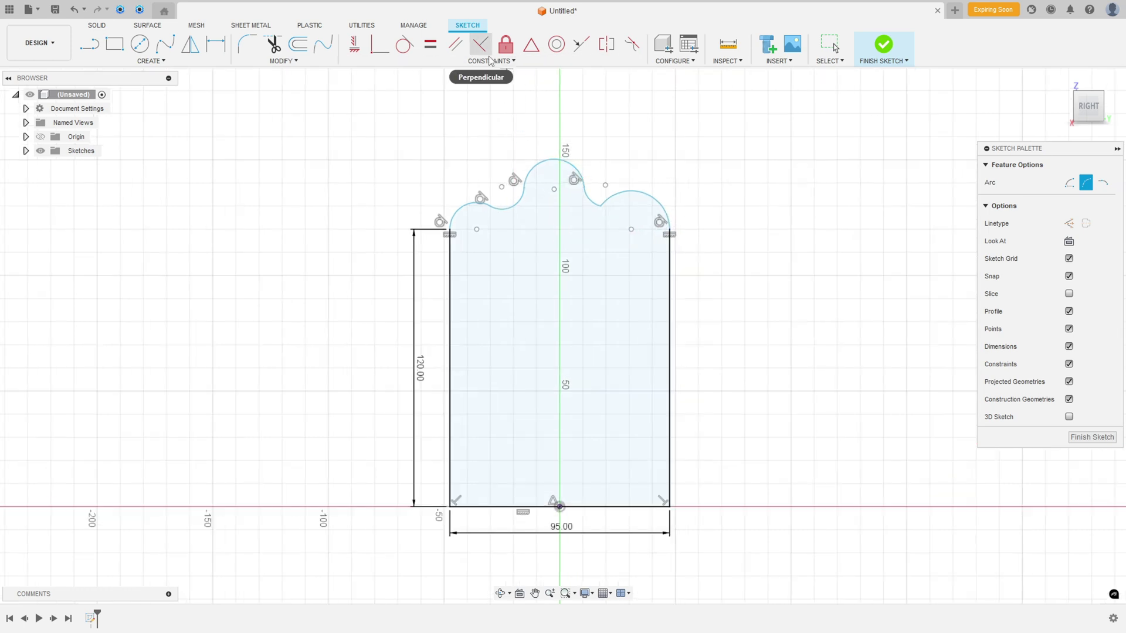
Make the middle and right top arcs tangent to each other.
click(405, 44)
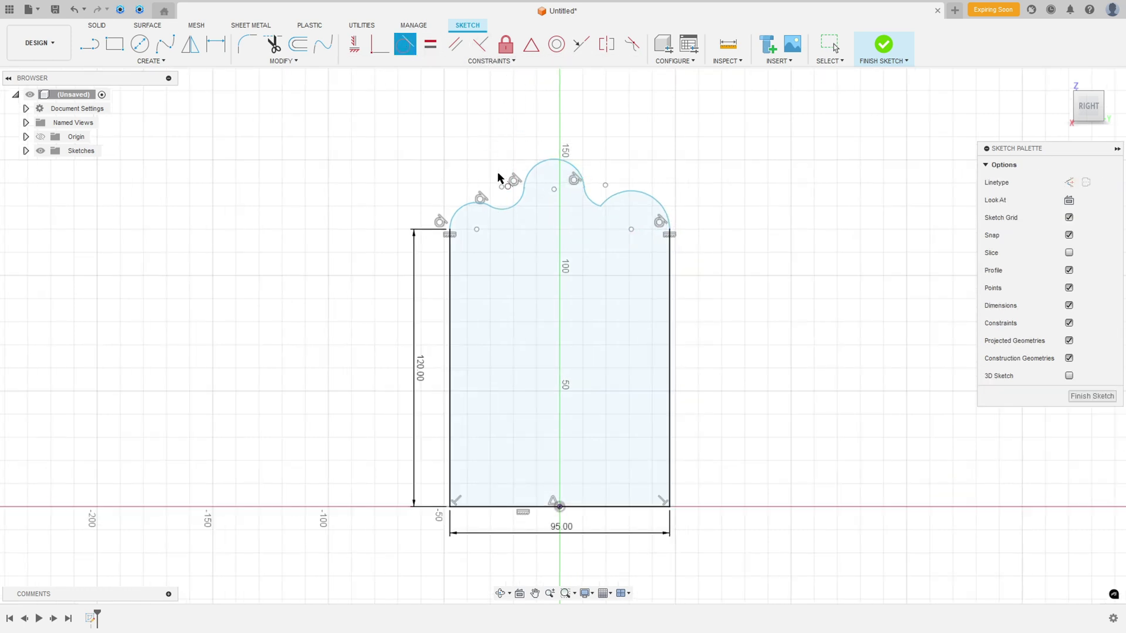
click(608, 198)
click(595, 206)
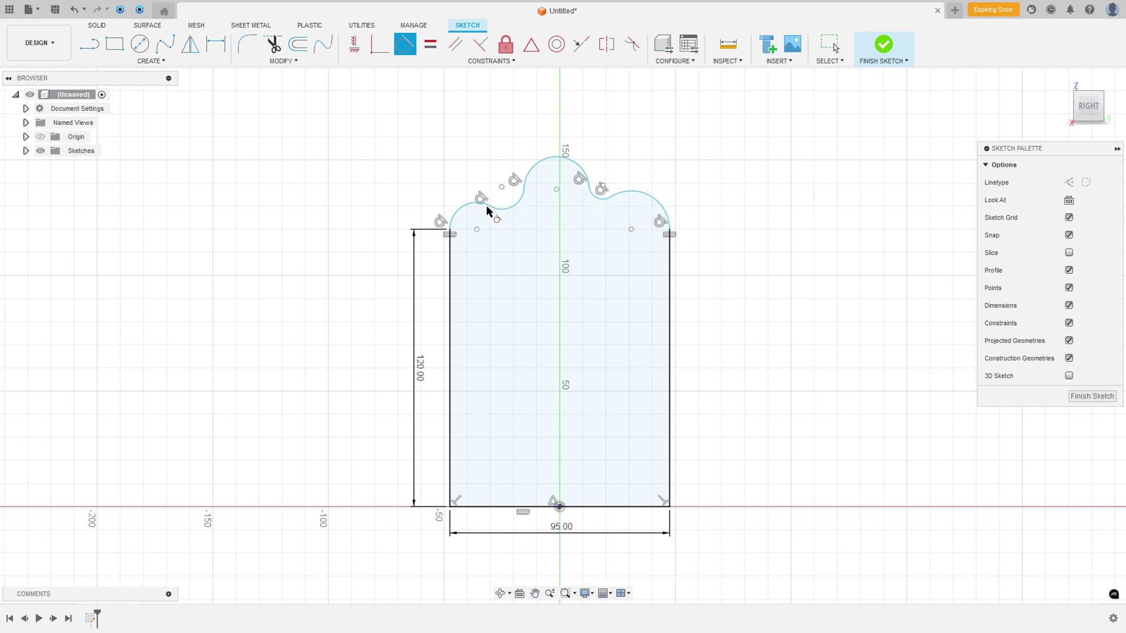
click(523, 196)
Apply a Horizontal constraint between the left and right lobe arc centre points.
click(523, 196)
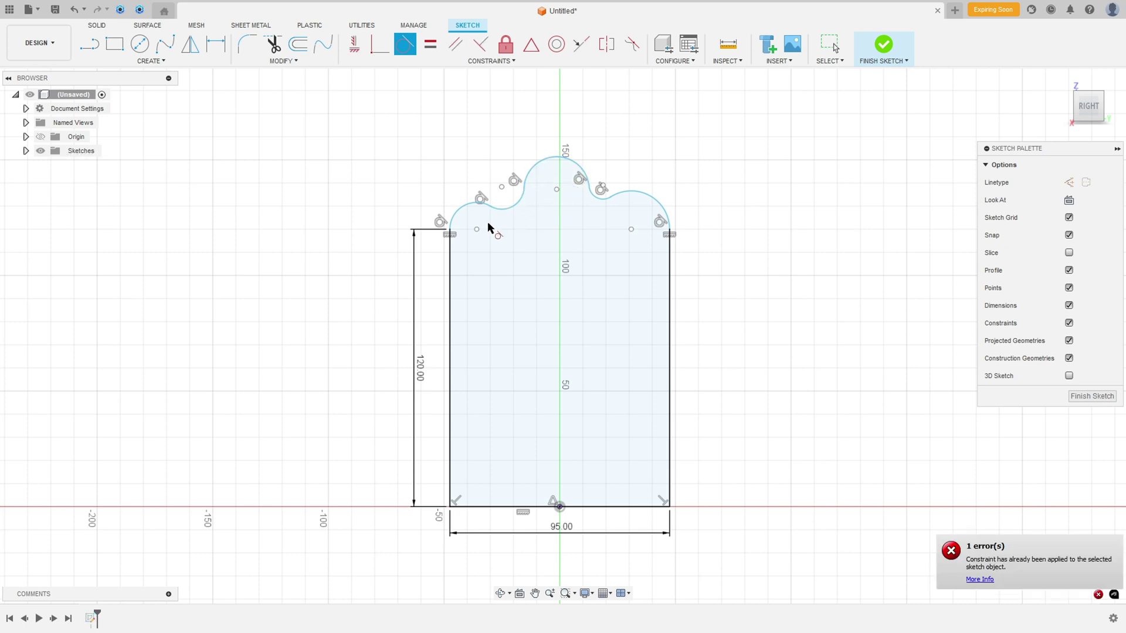
scroll(508, 257, down, 1)
middle_drag(548, 252, 589, 229)
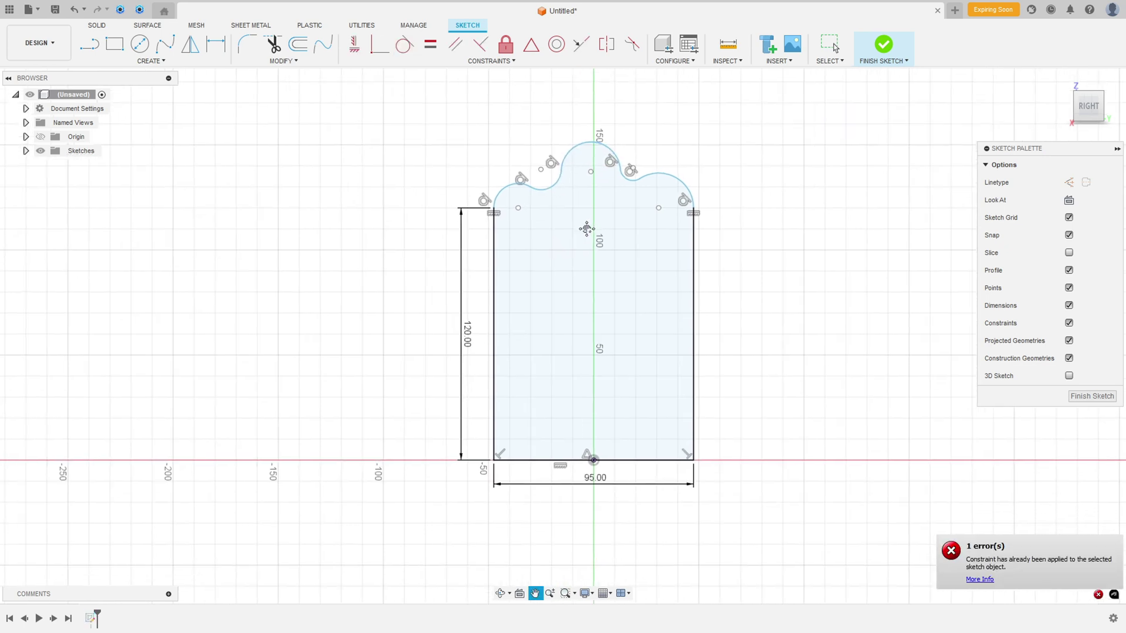
click(355, 47)
click(519, 209)
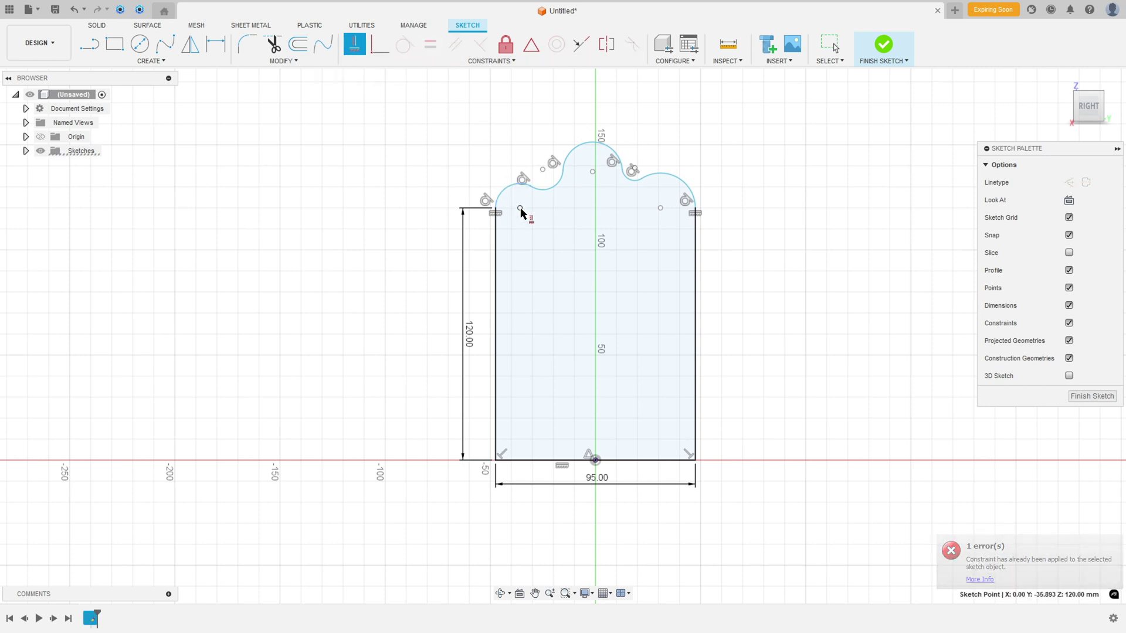
click(658, 211)
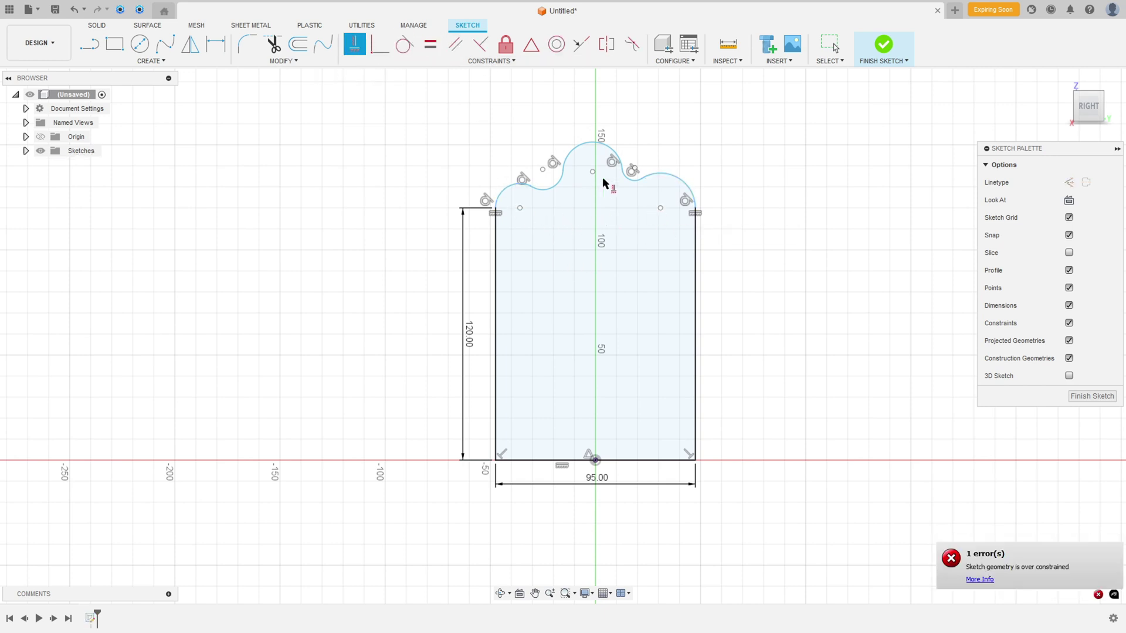
click(635, 171)
click(542, 170)
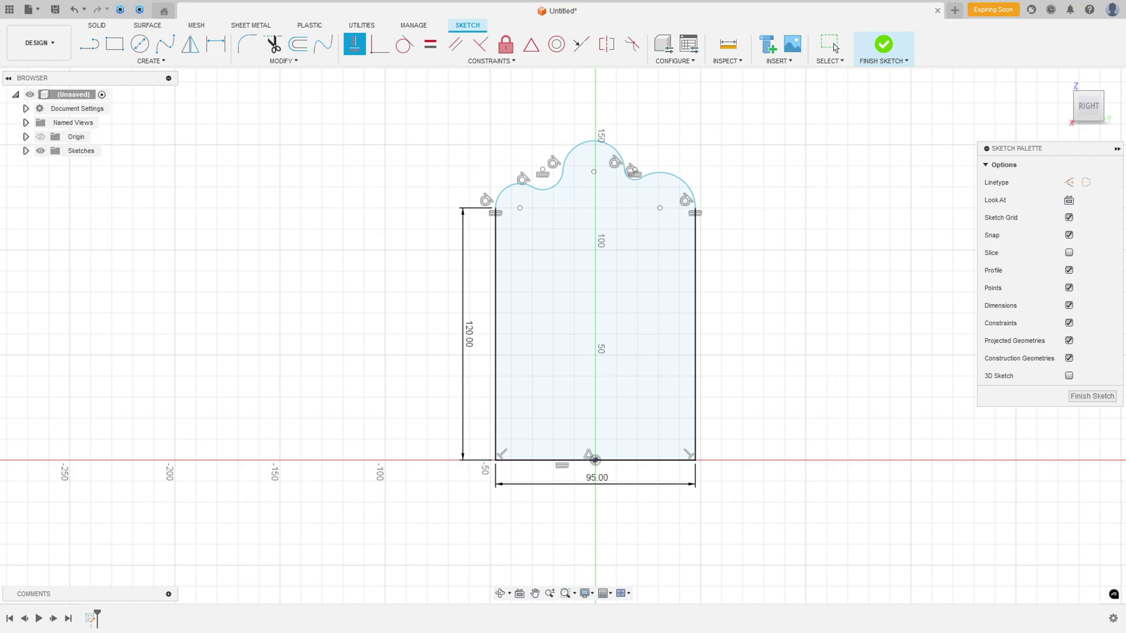
key(alt+Tab)
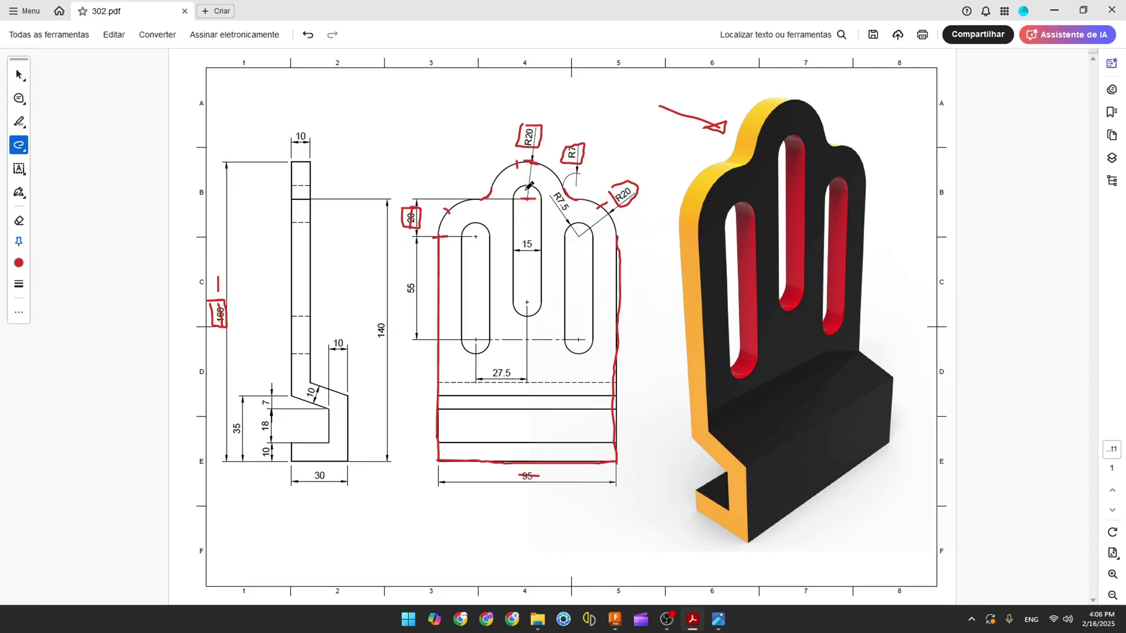
Draw a short red stroke over the bottom 95 dimension line.
drag(513, 461, 531, 461)
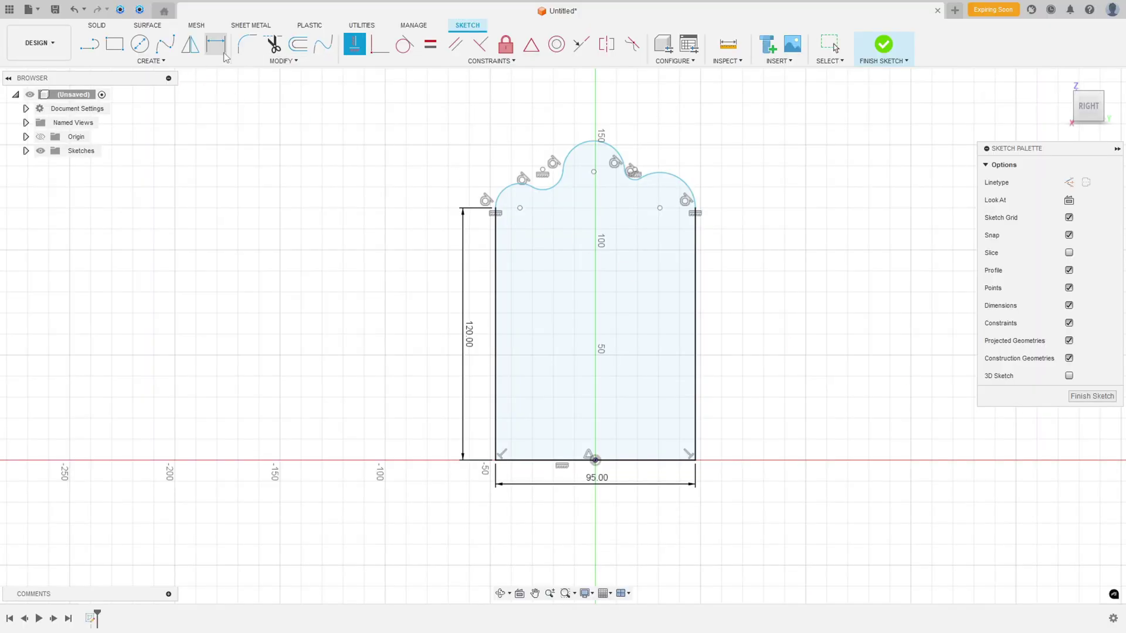
Dimension the central arc's centre 140 mm (160-20) above the base line.
click(594, 171)
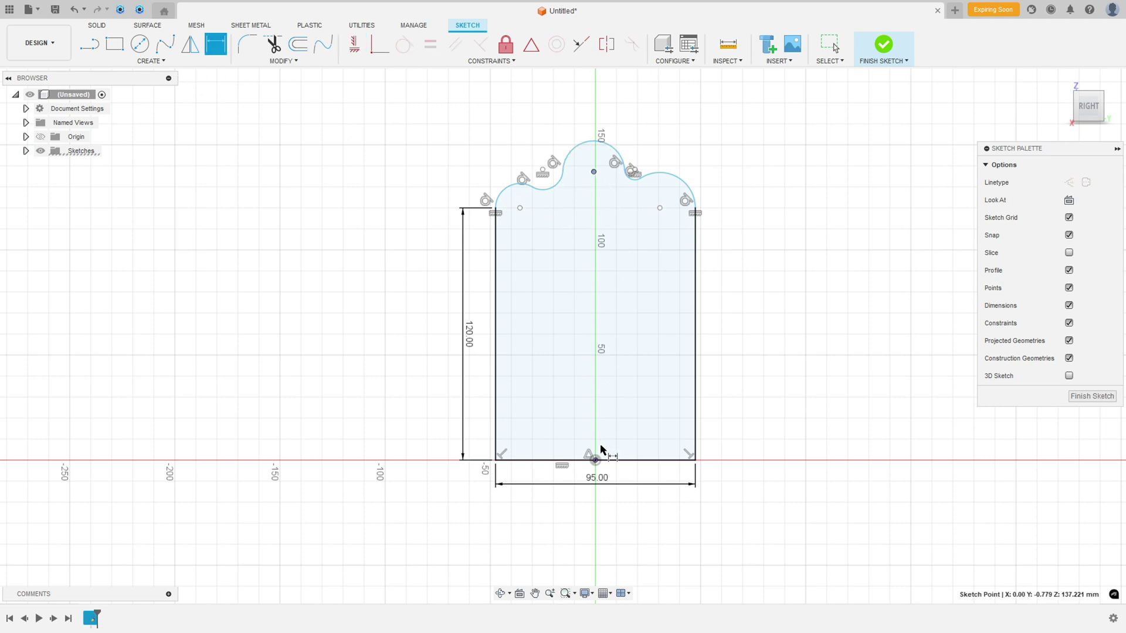
click(604, 464)
click(388, 344)
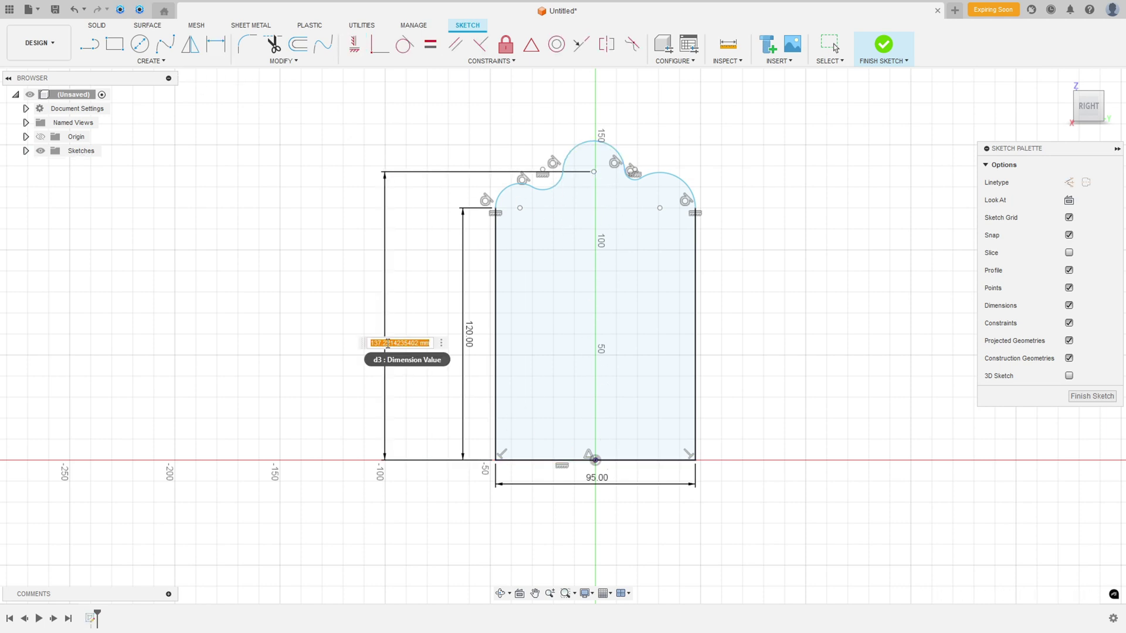
text(160-20)
key(Return)
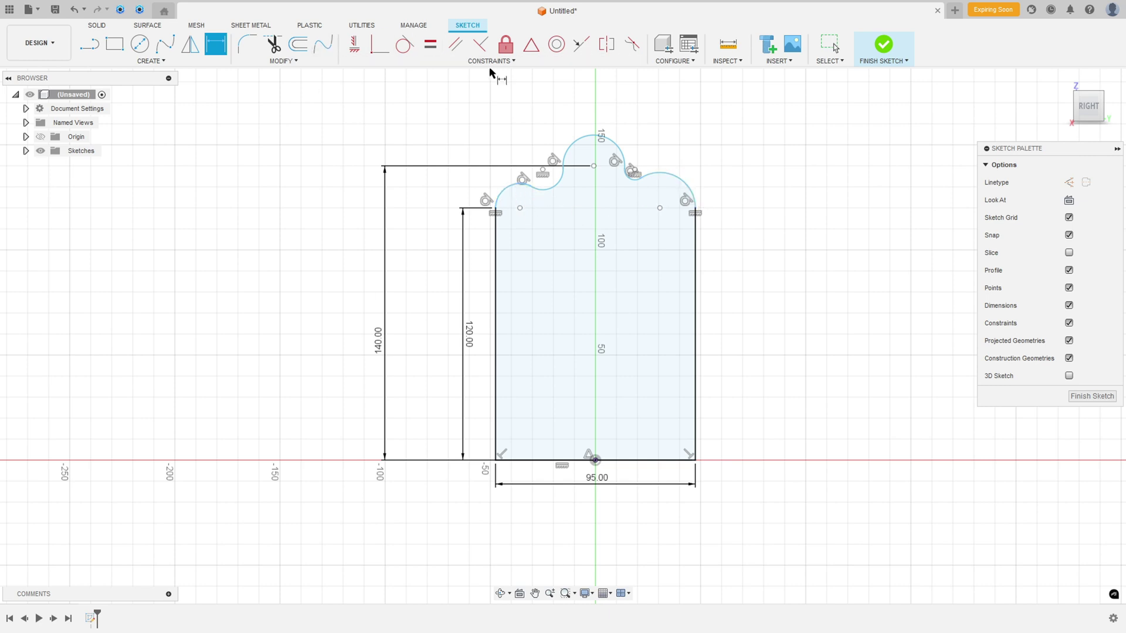
Attempt a Horizontal constraint on the left top arc and dismiss the over-constrained error.
click(354, 44)
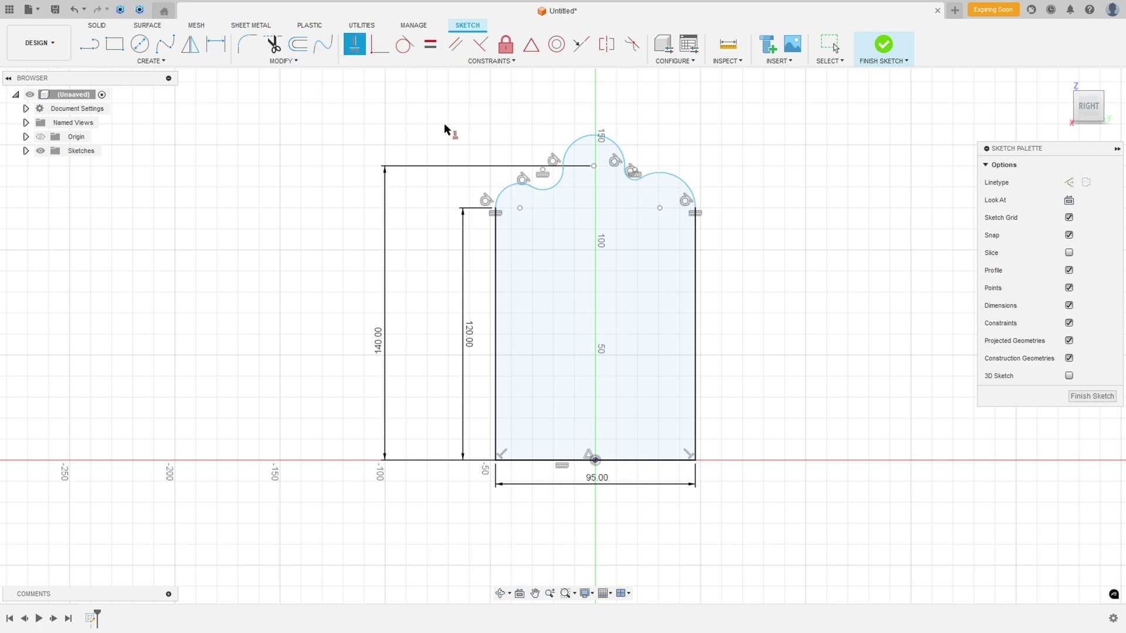
click(503, 213)
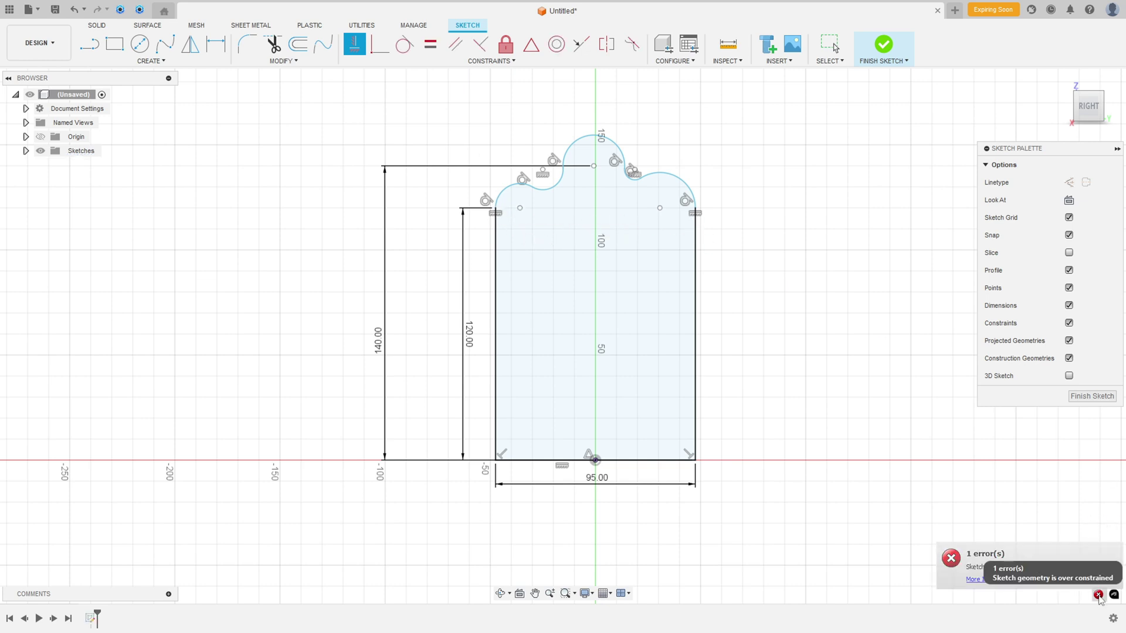
click(980, 579)
click(1114, 425)
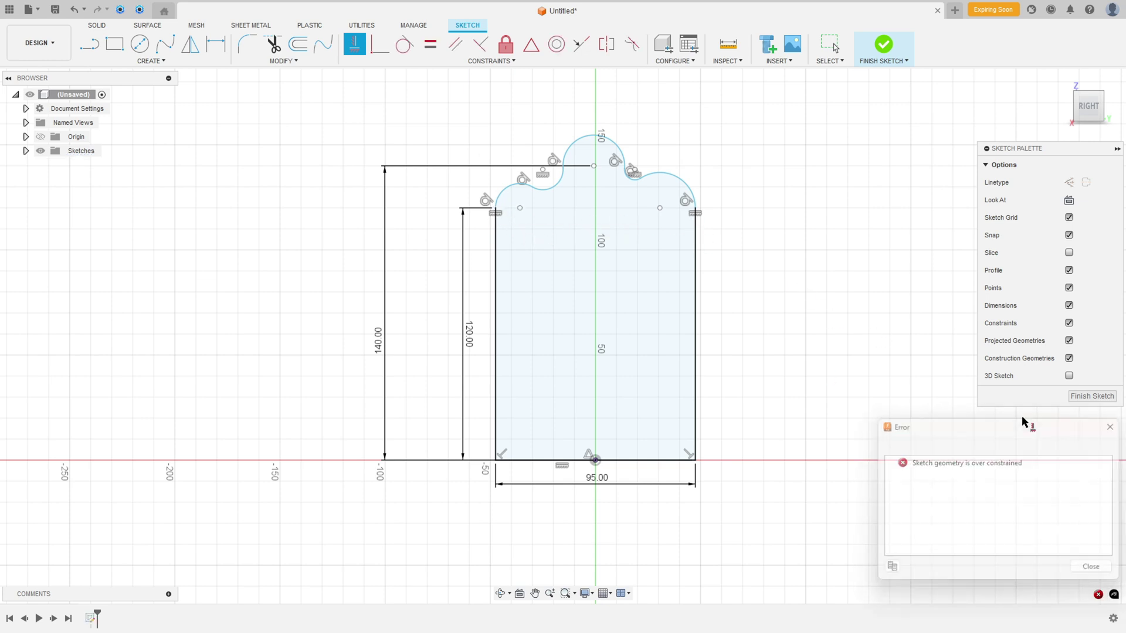
Dimension the left lobe arc to R20 and the small fillet arc to R7.
click(215, 44)
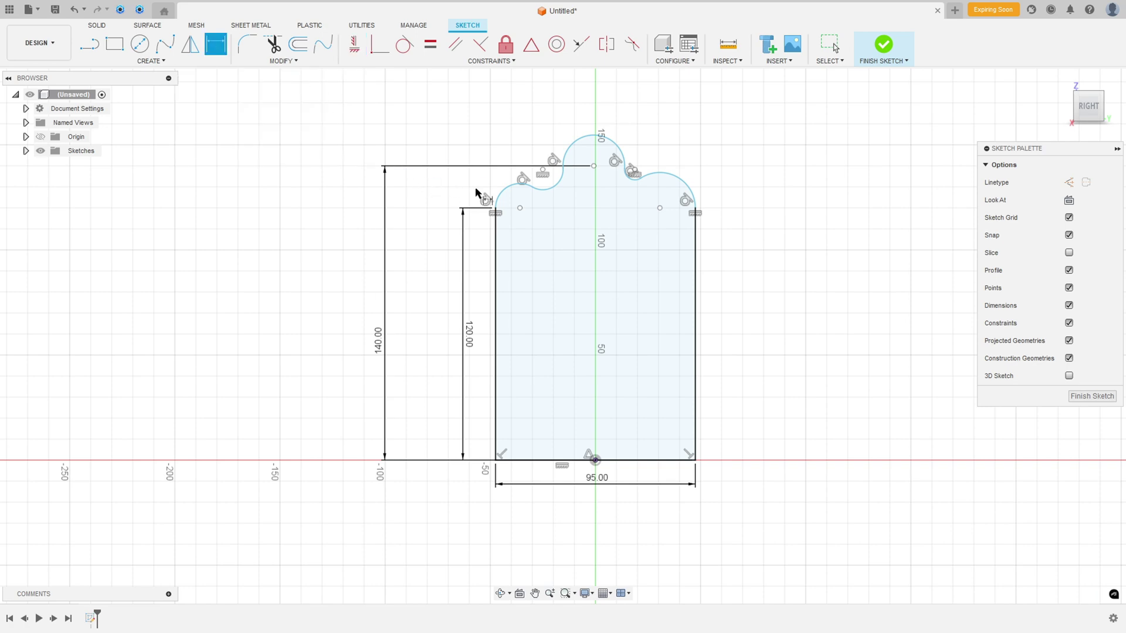
click(498, 189)
click(477, 143)
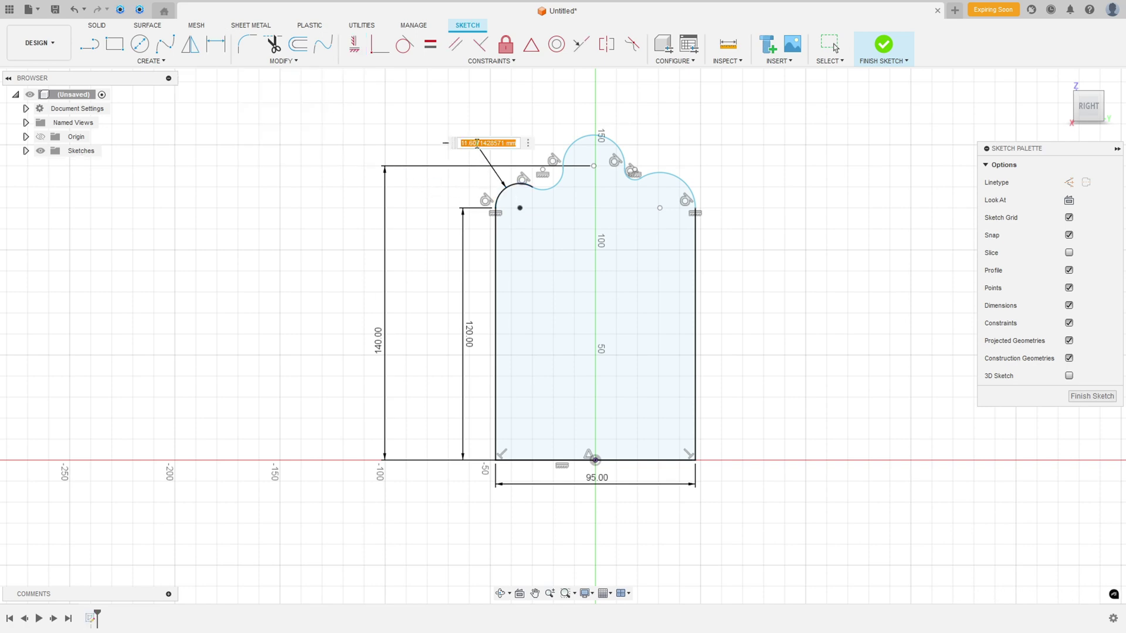
text(20)
key(Return)
scroll(577, 176, up, 4)
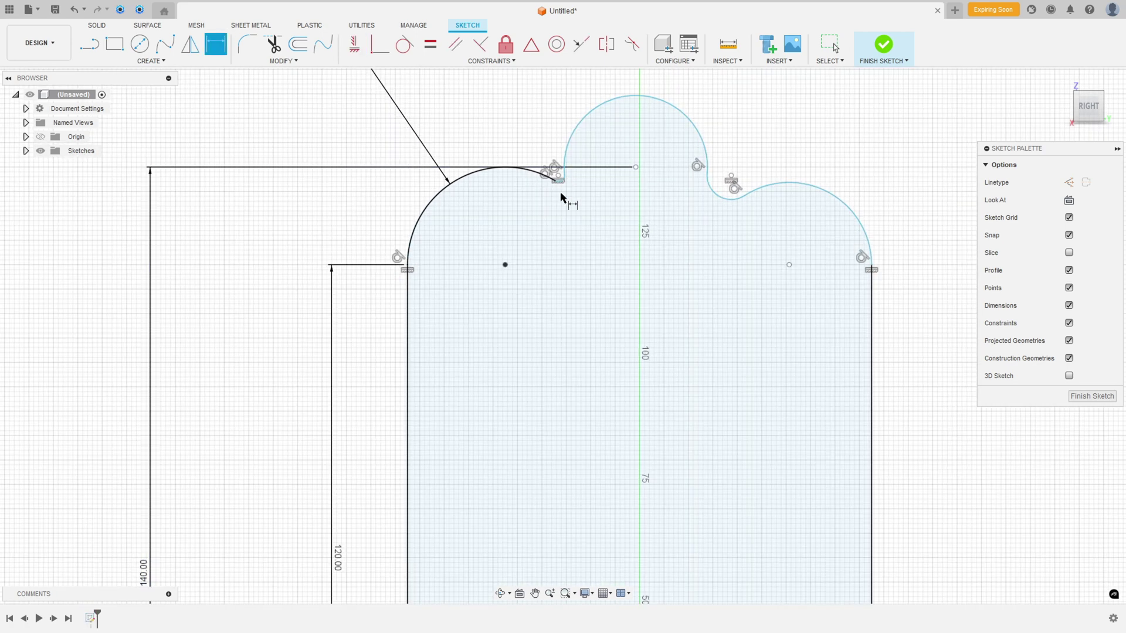
scroll(561, 198, up, 3)
click(559, 166)
click(588, 198)
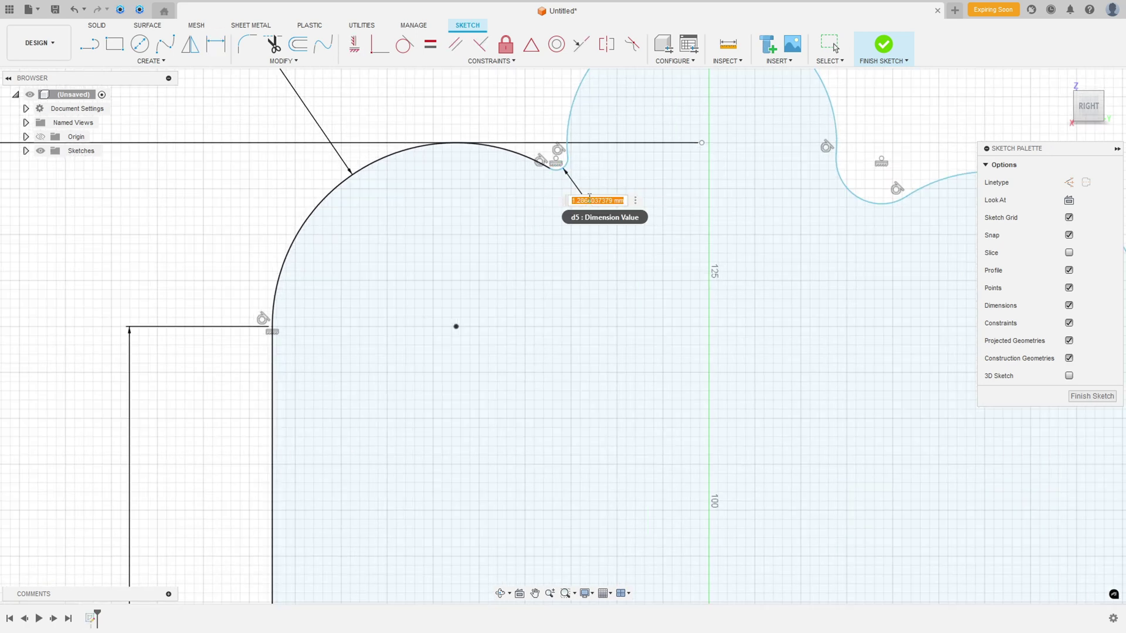
text(7)
key(Return)
scroll(583, 202, down, 5)
scroll(586, 164, down, 2)
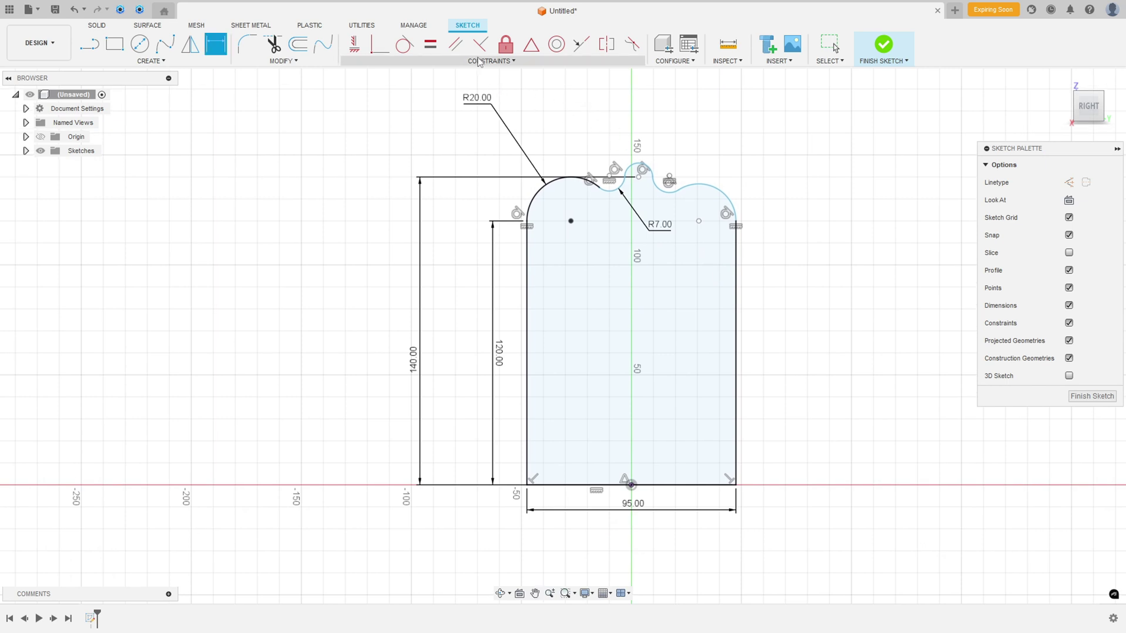
Align the small top arc's centre vertically with the origin.
click(354, 44)
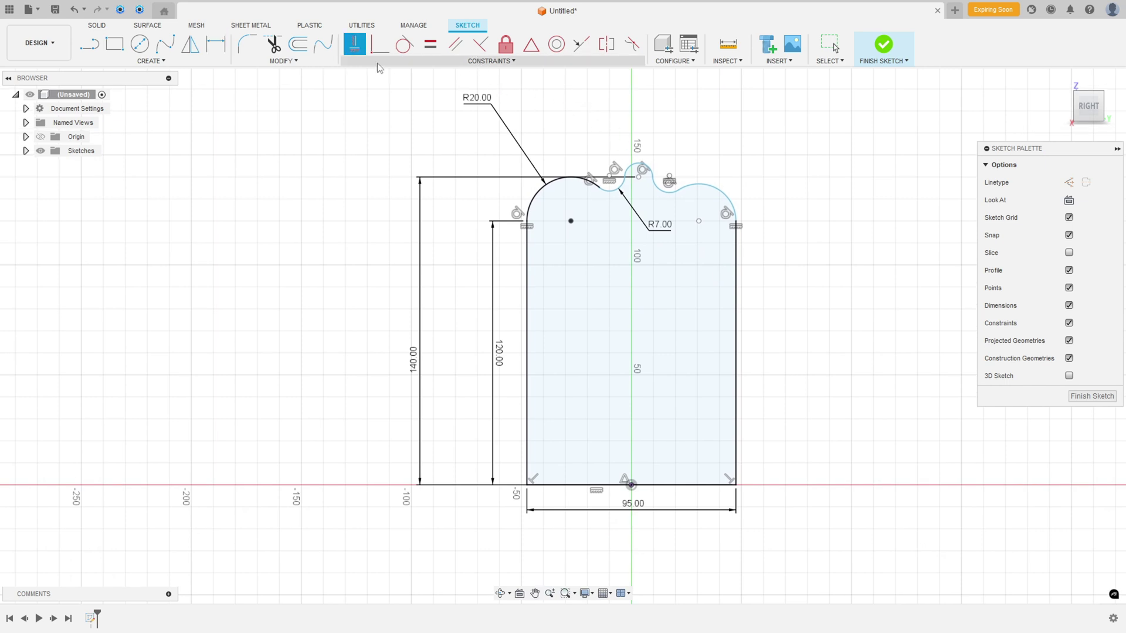
click(639, 177)
click(631, 486)
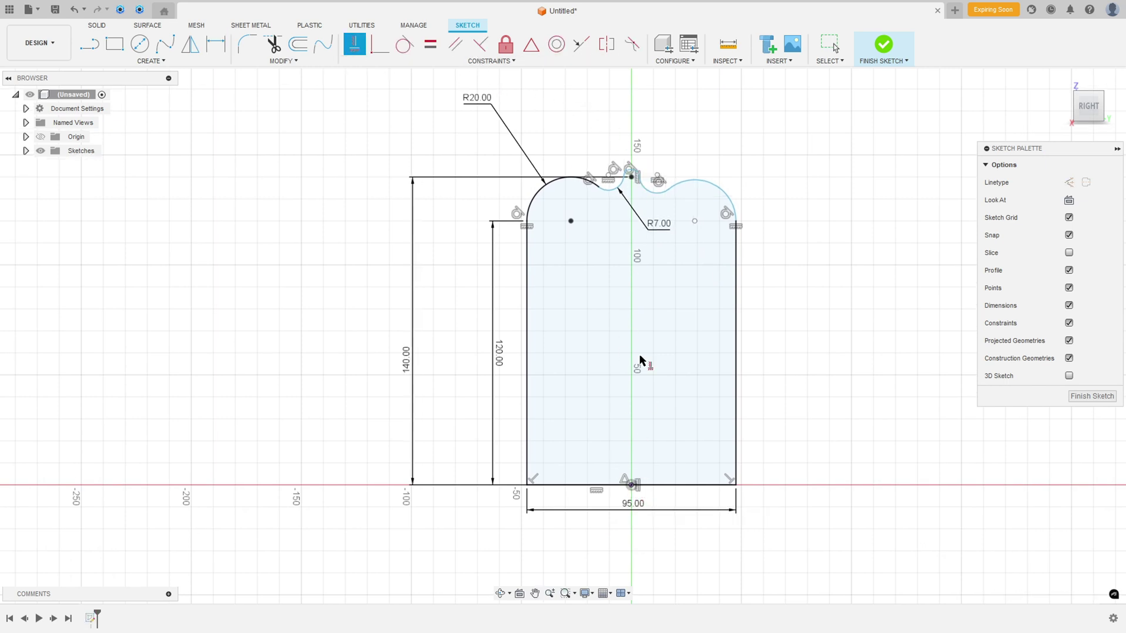
scroll(623, 218, up, 1)
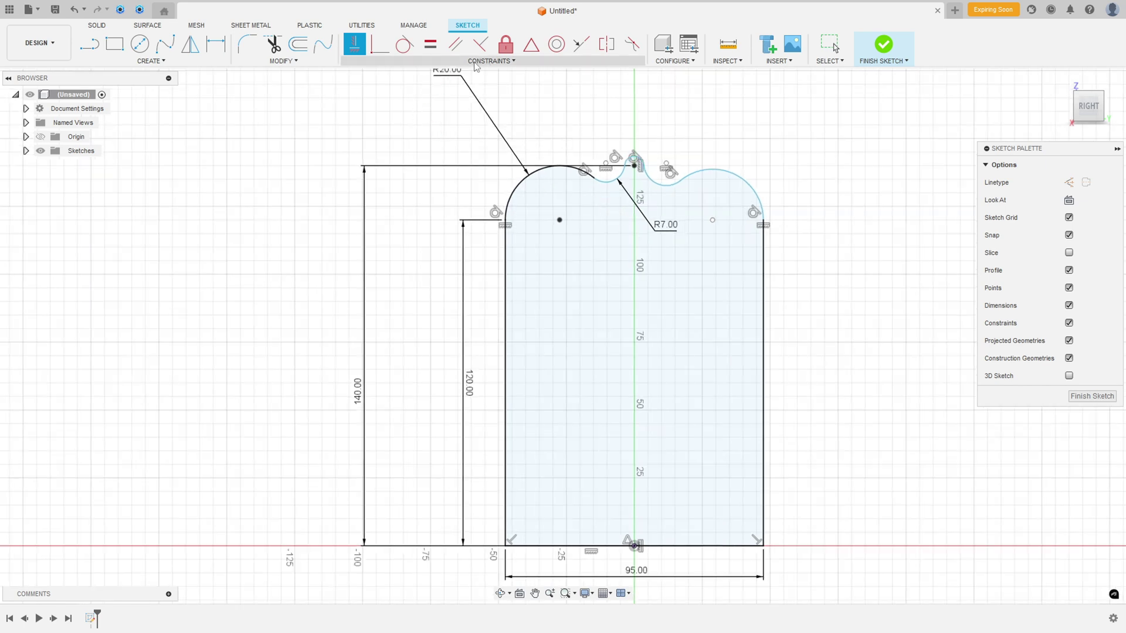
Make the right concave arc equal to the R7 fillet and the middle arc equal to the R20 lobe.
click(431, 46)
click(607, 181)
click(664, 179)
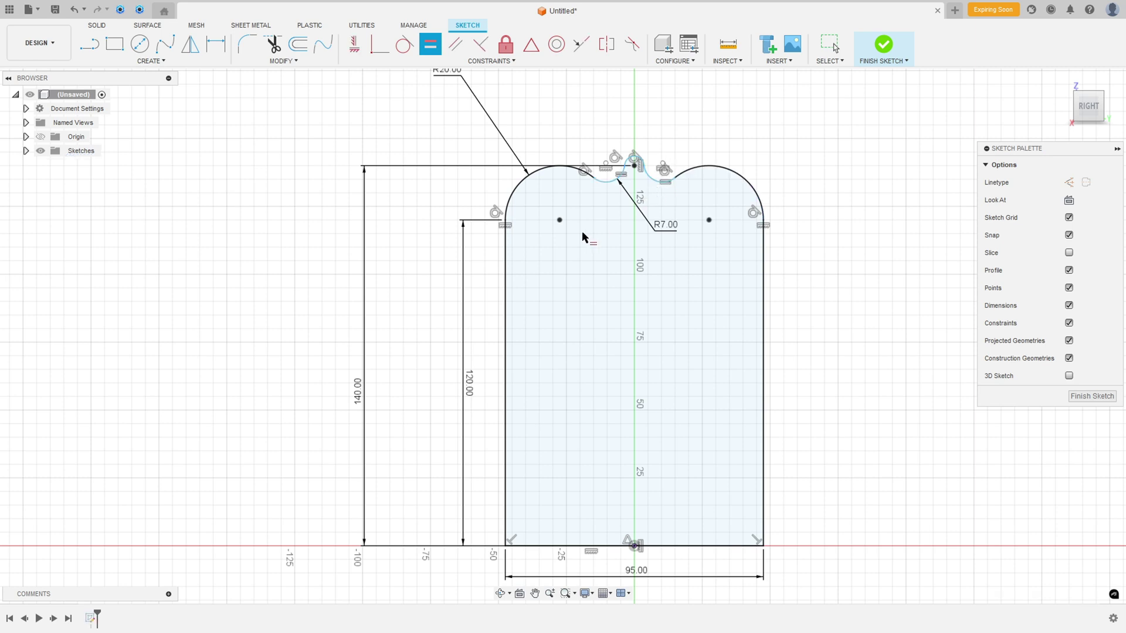
click(548, 170)
click(634, 159)
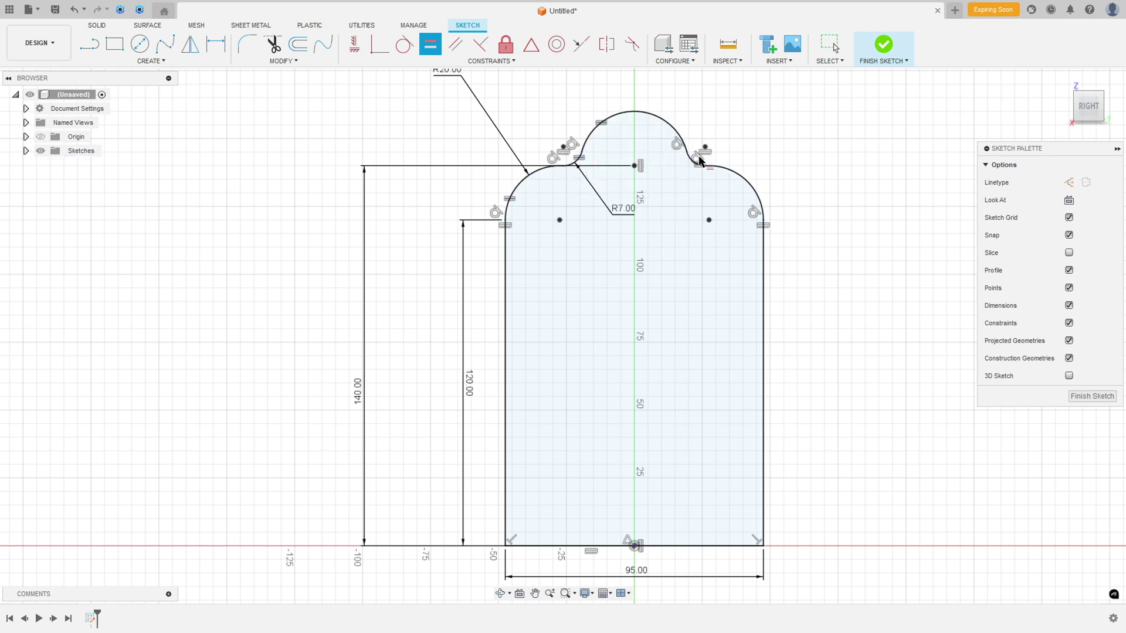
scroll(762, 159, down, 5)
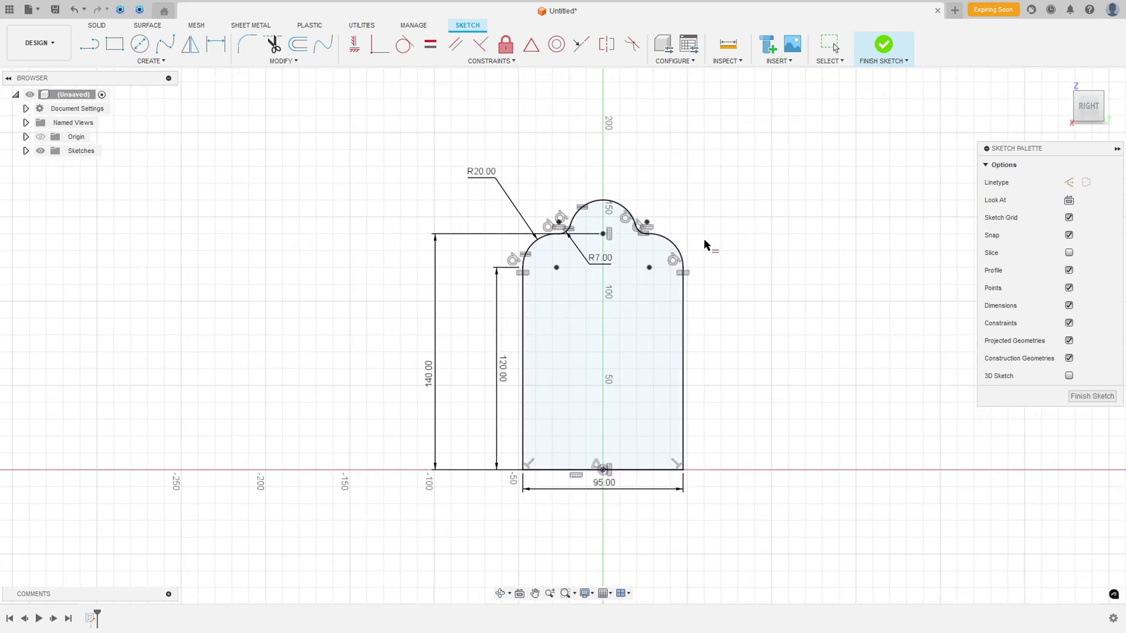
drag(592, 265, 583, 254)
Hide the constraint glyphs in the Sketch Palette while keeping construction geometry visible.
key(Escape)
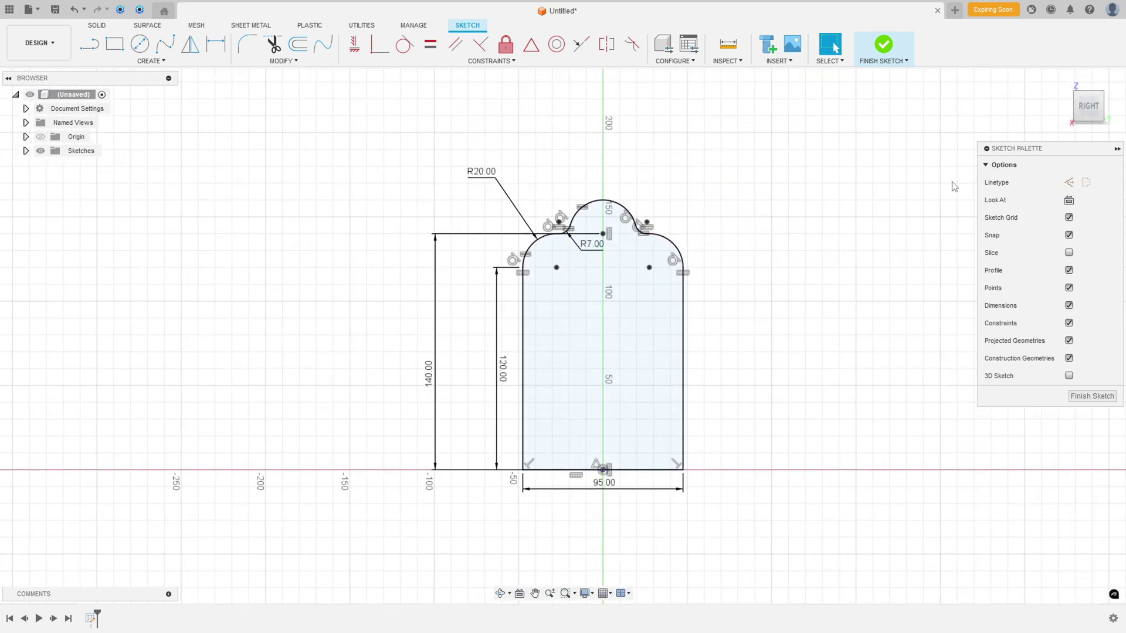
click(1069, 341)
click(1069, 358)
scroll(804, 261, up, 1)
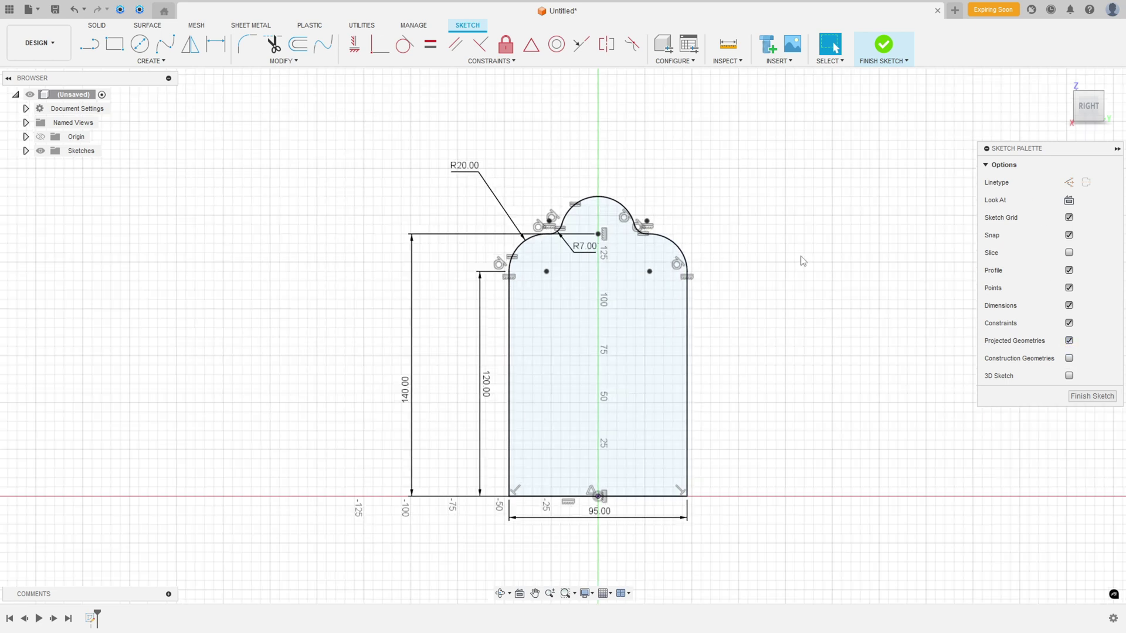
click(1069, 323)
click(1069, 359)
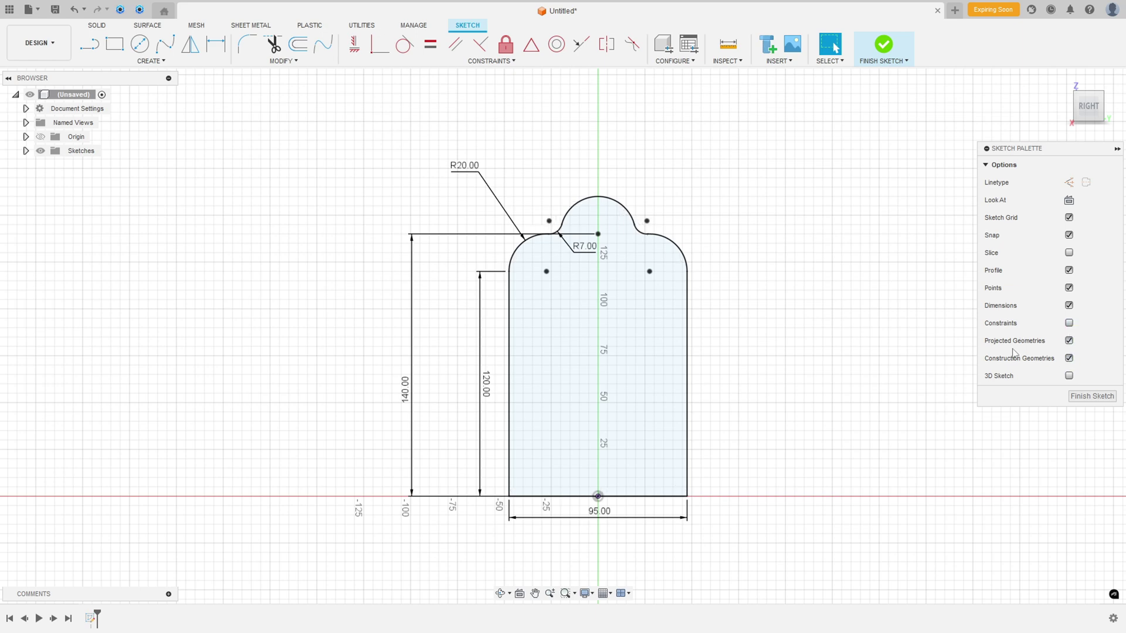
Add driven R20 radii to the top and right arcs and a driven R7 to the small arc.
click(216, 43)
click(608, 202)
click(623, 171)
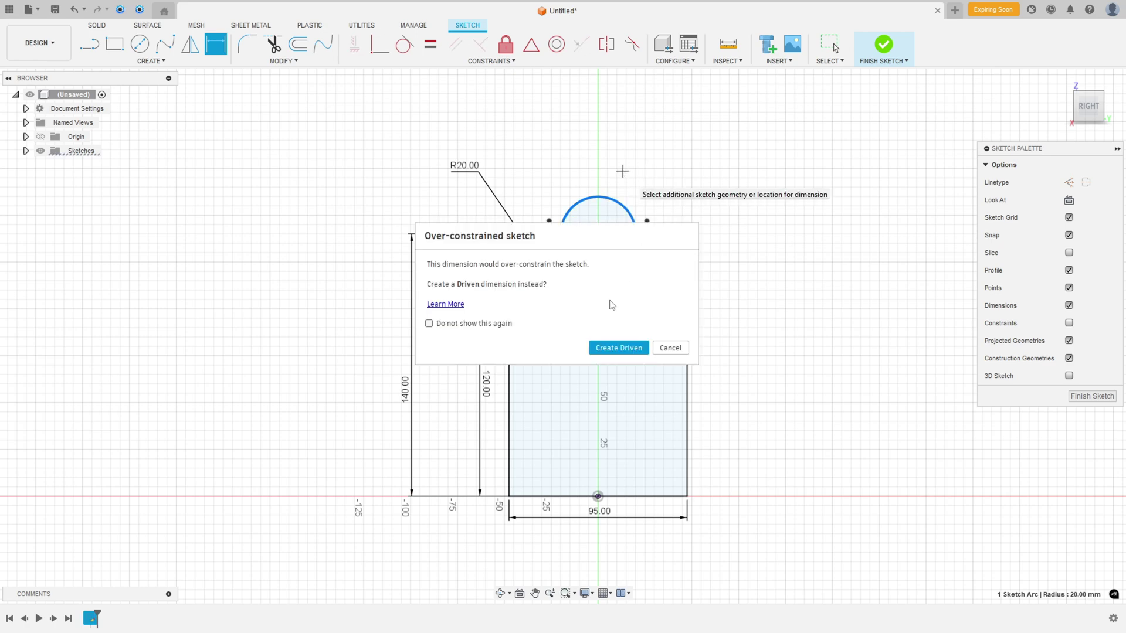
click(617, 349)
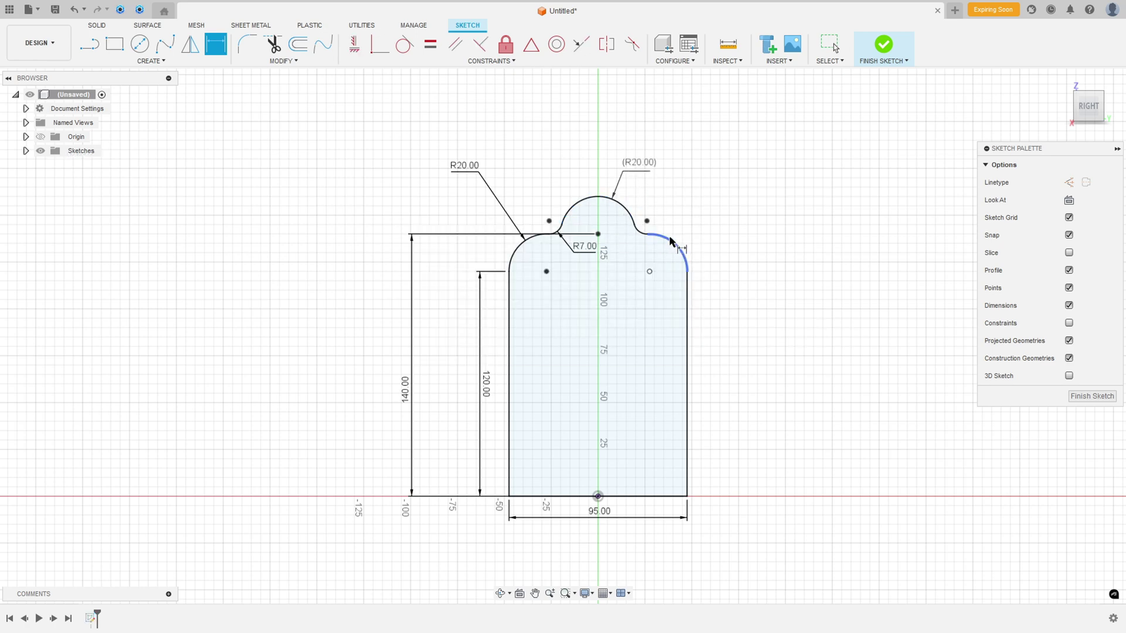
click(674, 244)
click(728, 219)
click(619, 348)
click(647, 225)
click(674, 193)
click(645, 347)
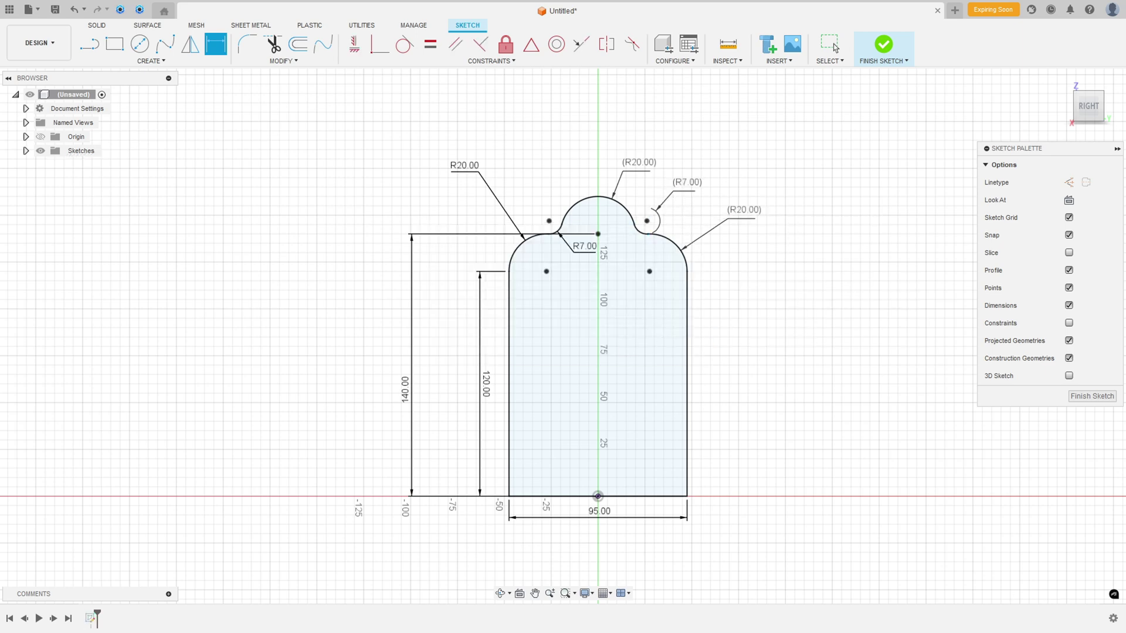
key(alt+Tab)
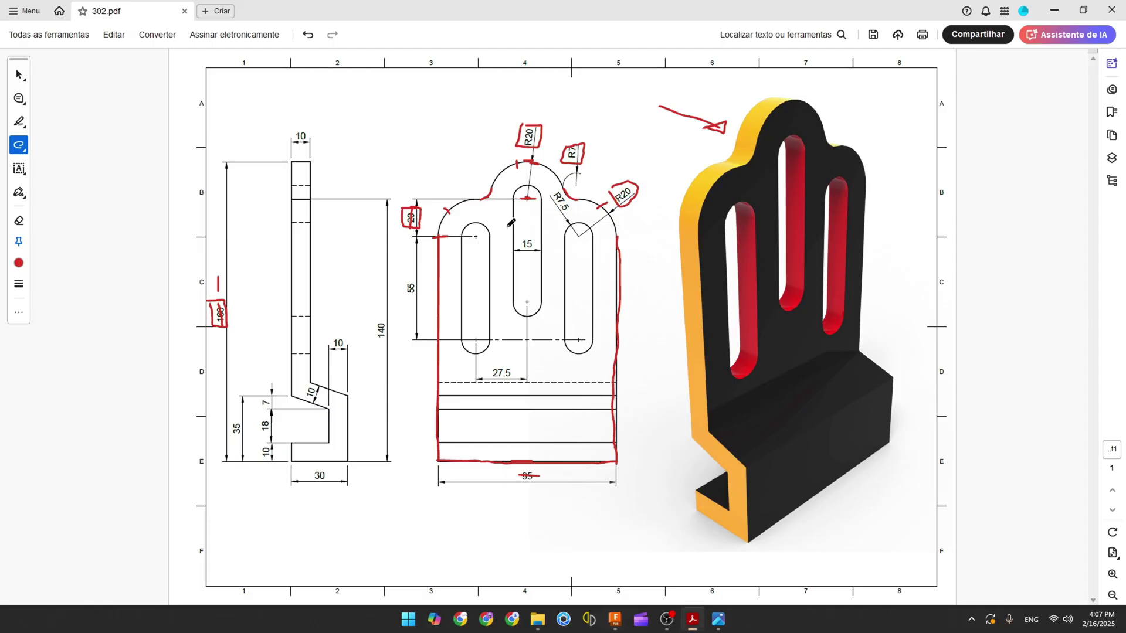
Mark the 15 and 55 slot dimensions, the left slot centre line and an R20 point in red.
drag(582, 251, 583, 266)
mouse_move(519, 238)
mouse_down()
mouse_move(537, 236)
mouse_move(540, 253)
mouse_up()
drag(475, 239, 475, 342)
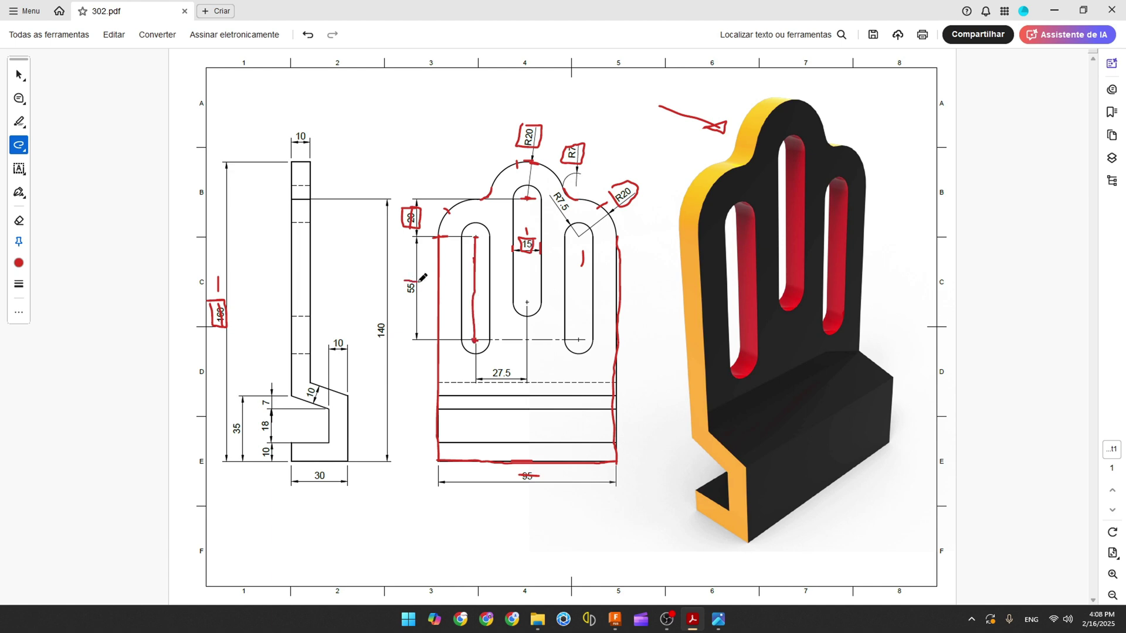
drag(407, 304, 406, 282)
drag(613, 203, 606, 214)
Draw a vertical centre-to-centre slot, 55 long and 15 wide, at the left arc's centre.
click(615, 620)
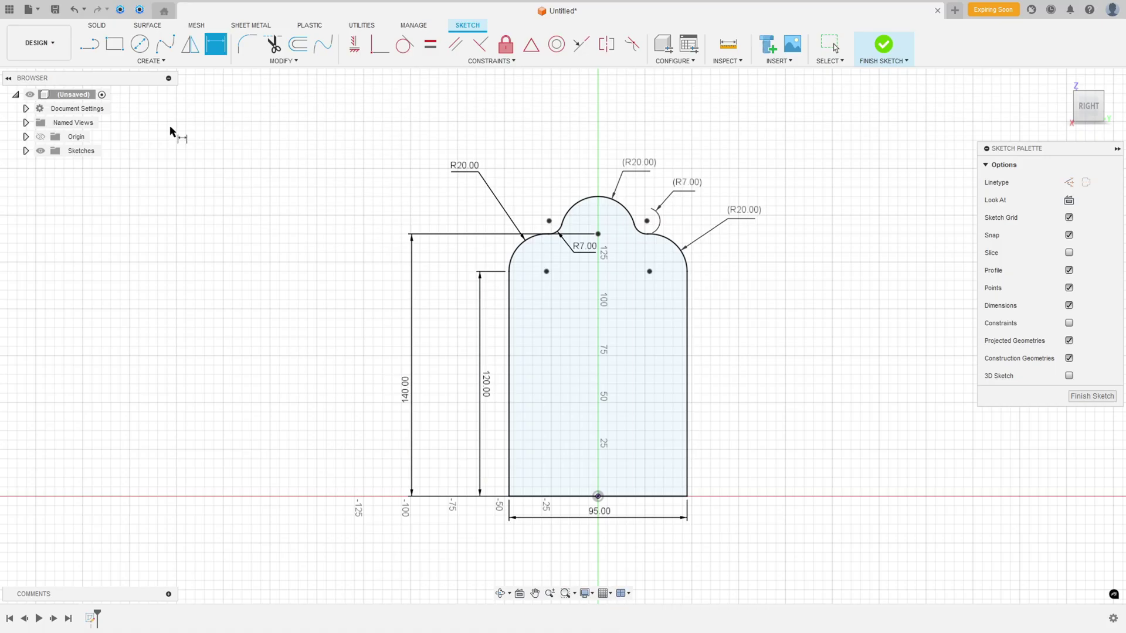
click(151, 61)
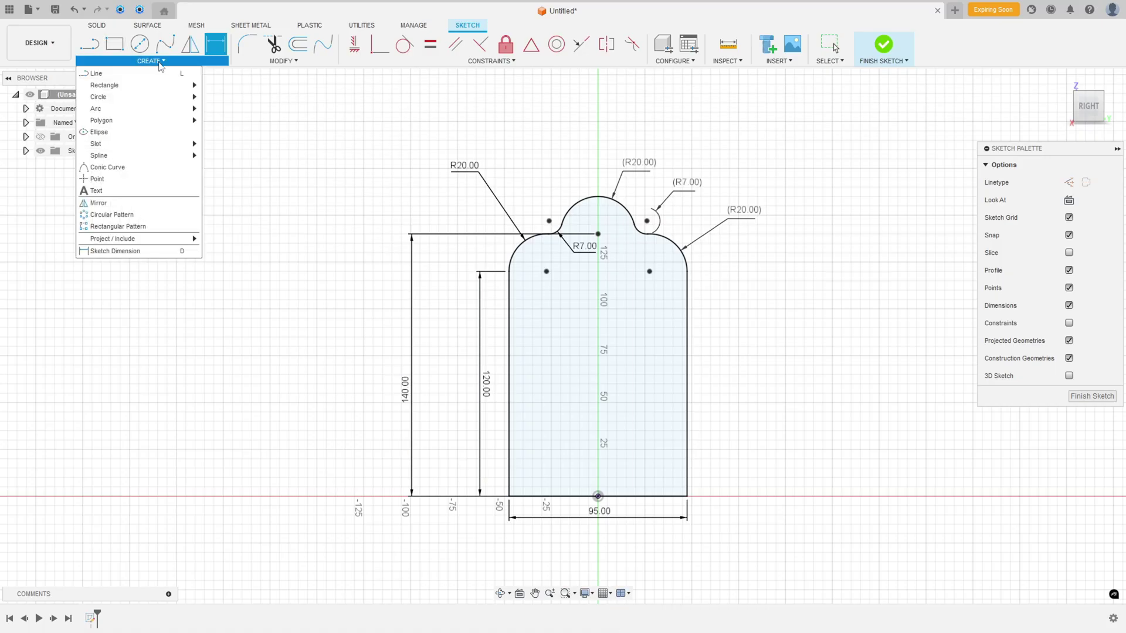
mouse_move(171, 145)
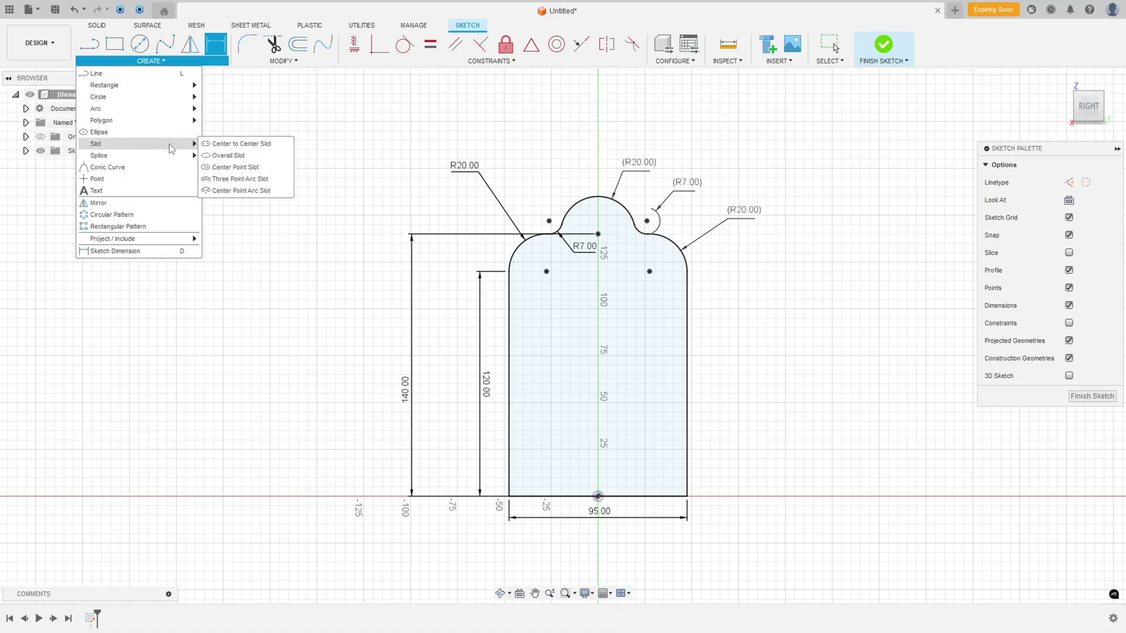
click(228, 145)
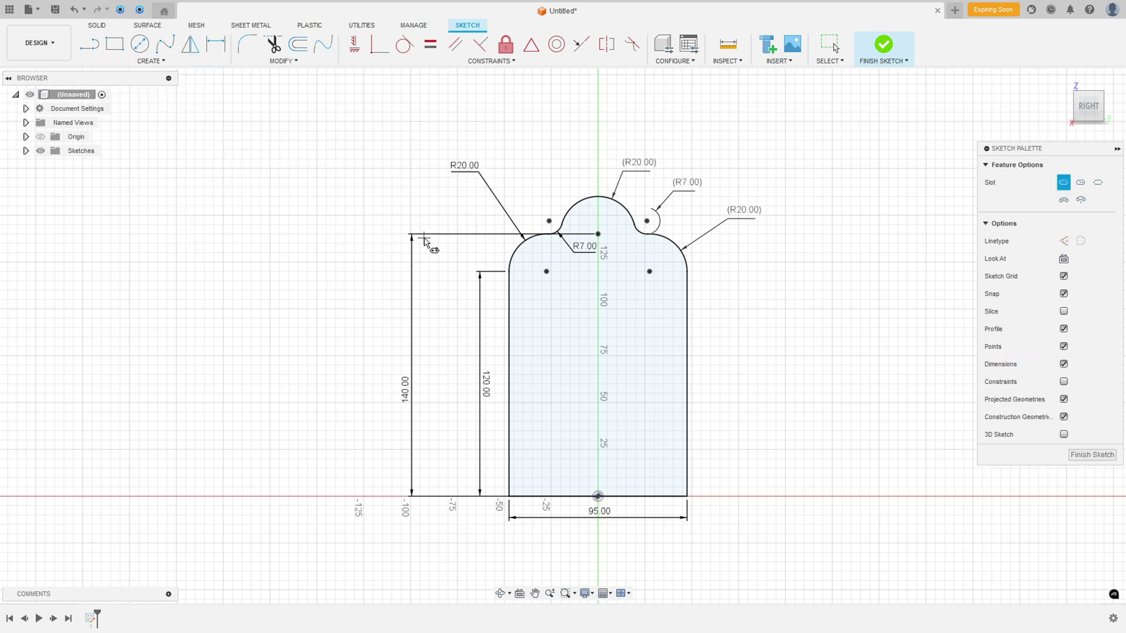
click(546, 272)
text(55)
key(Return)
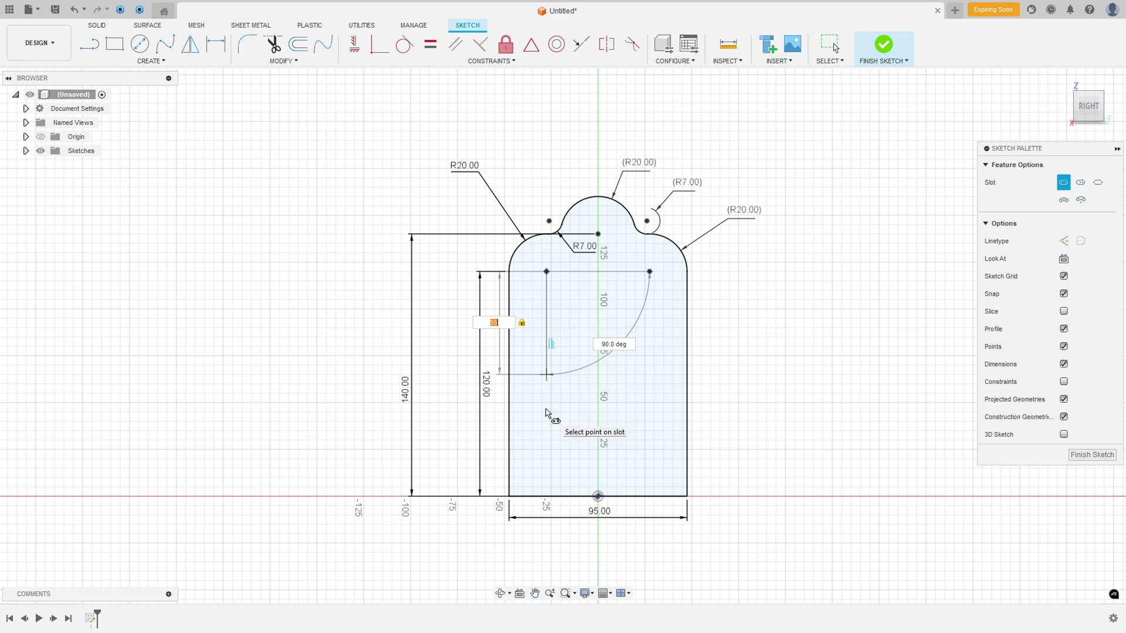
text(15)
key(Return)
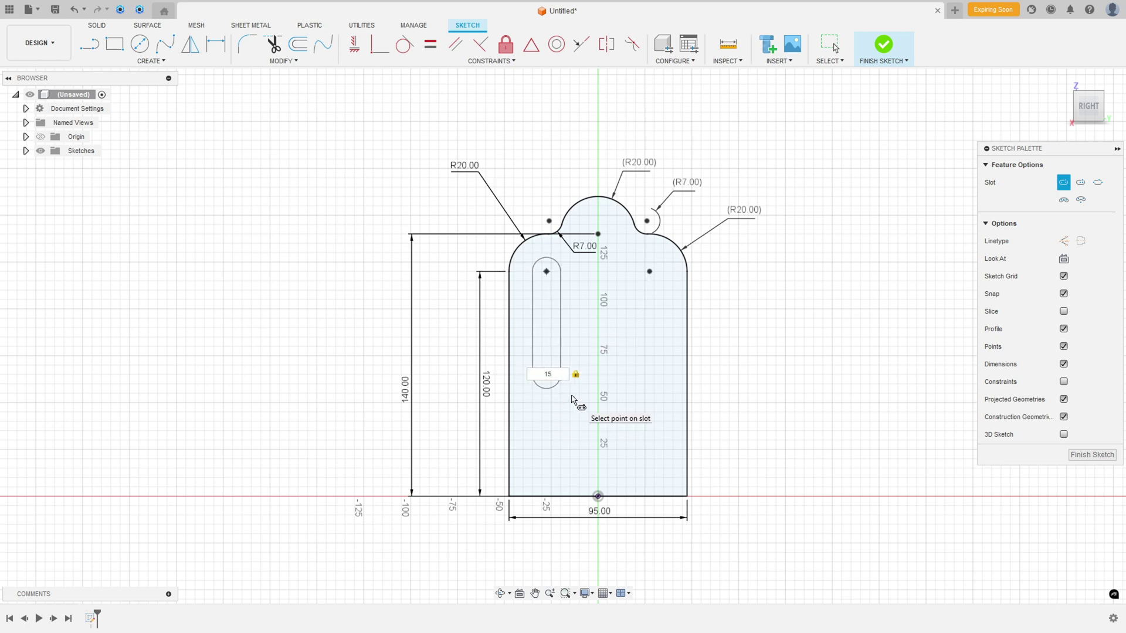
drag(548, 368, 451, 362)
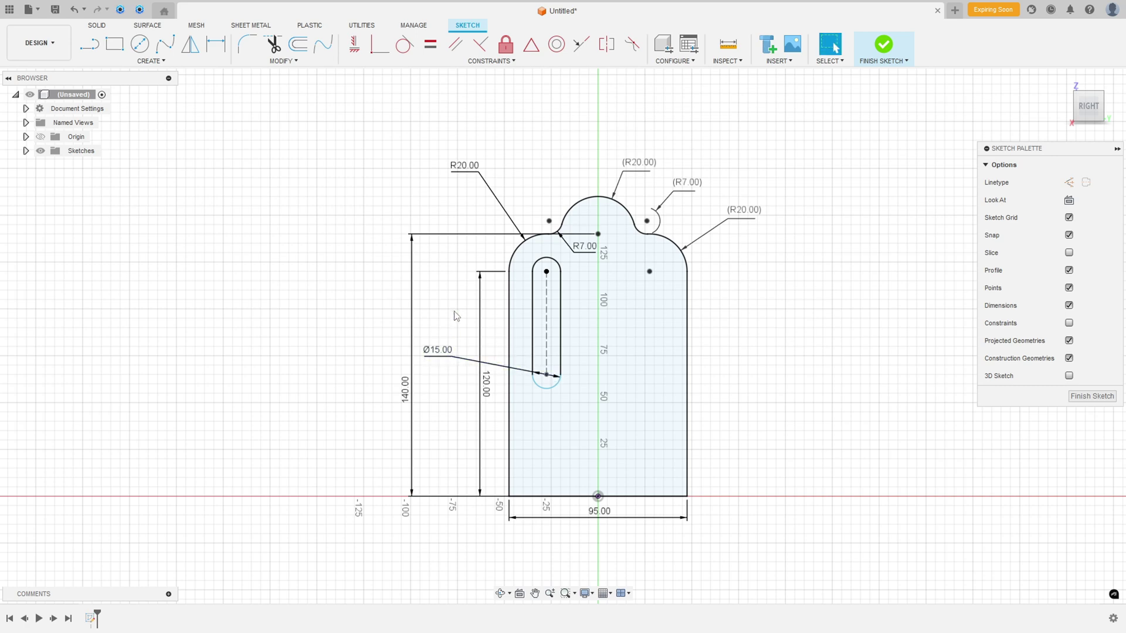
Dimension the slot's centre line at 55 mm and move the Ø15.00 label below the slot.
key(d)
click(546, 317)
click(500, 318)
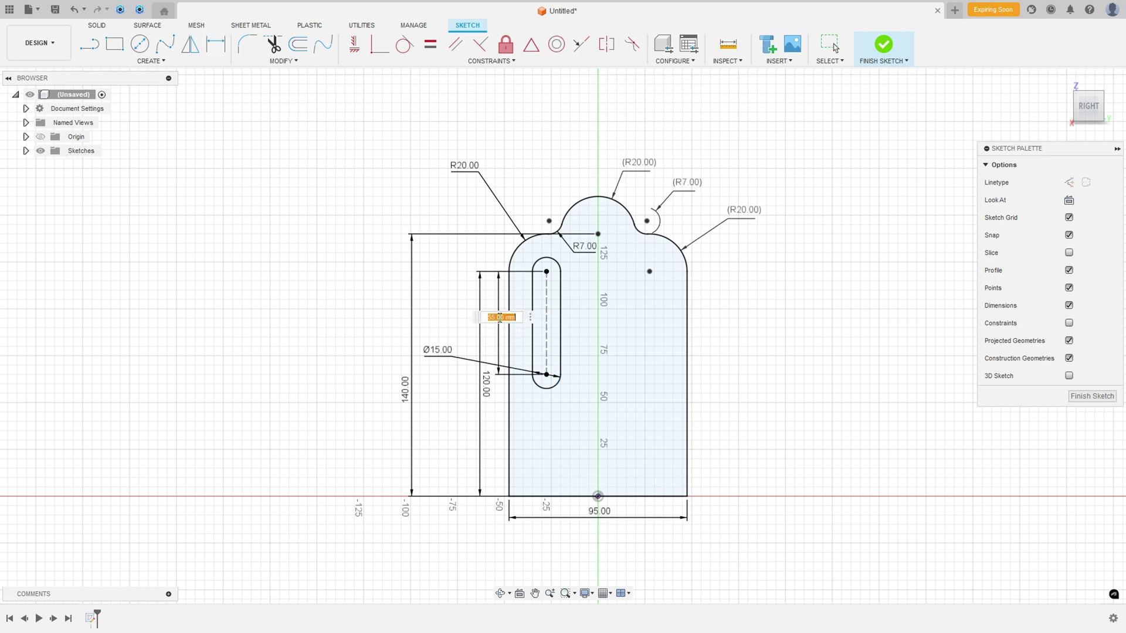
key(Return)
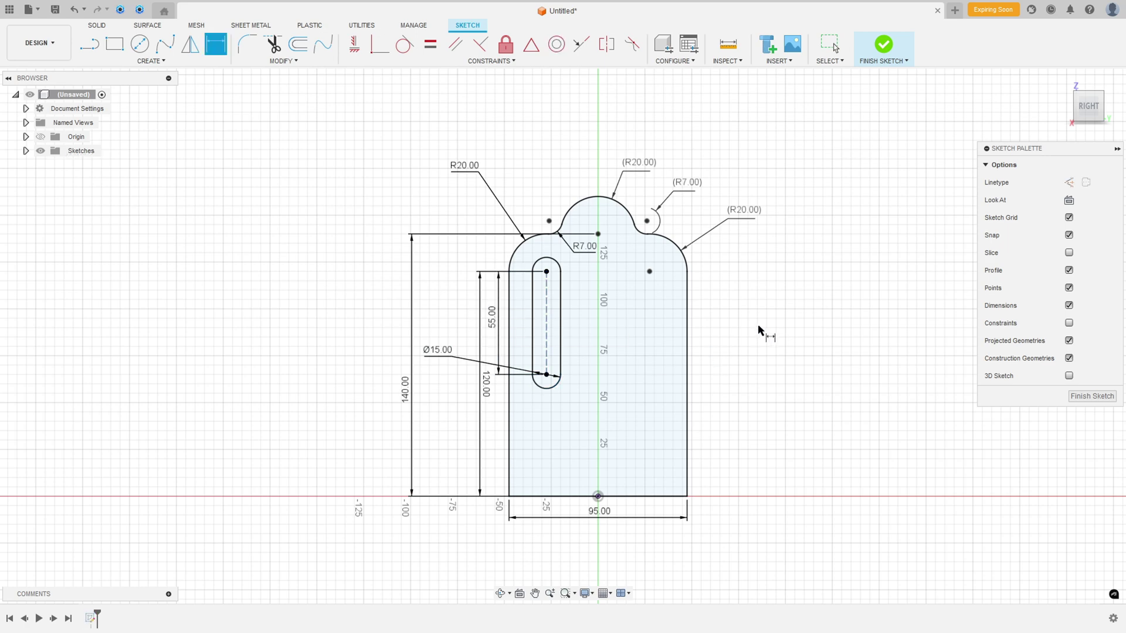
drag(406, 357, 445, 387)
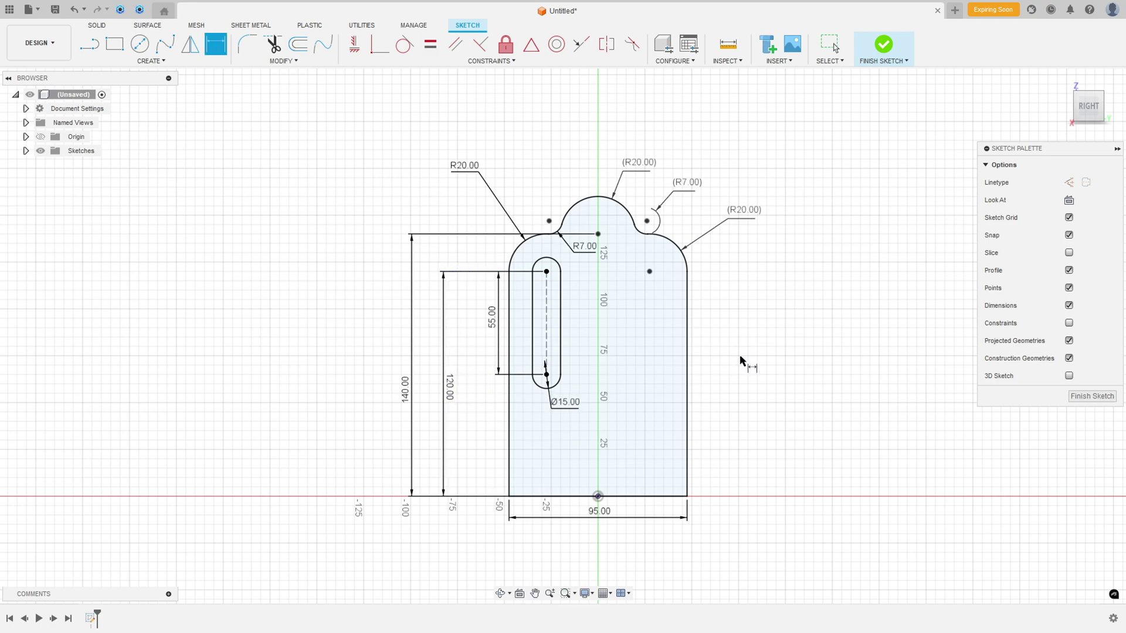
scroll(723, 360, up, 2)
mouse_move(694, 372)
middle_down()
mouse_move(692, 346)
mouse_move(661, 336)
middle_up()
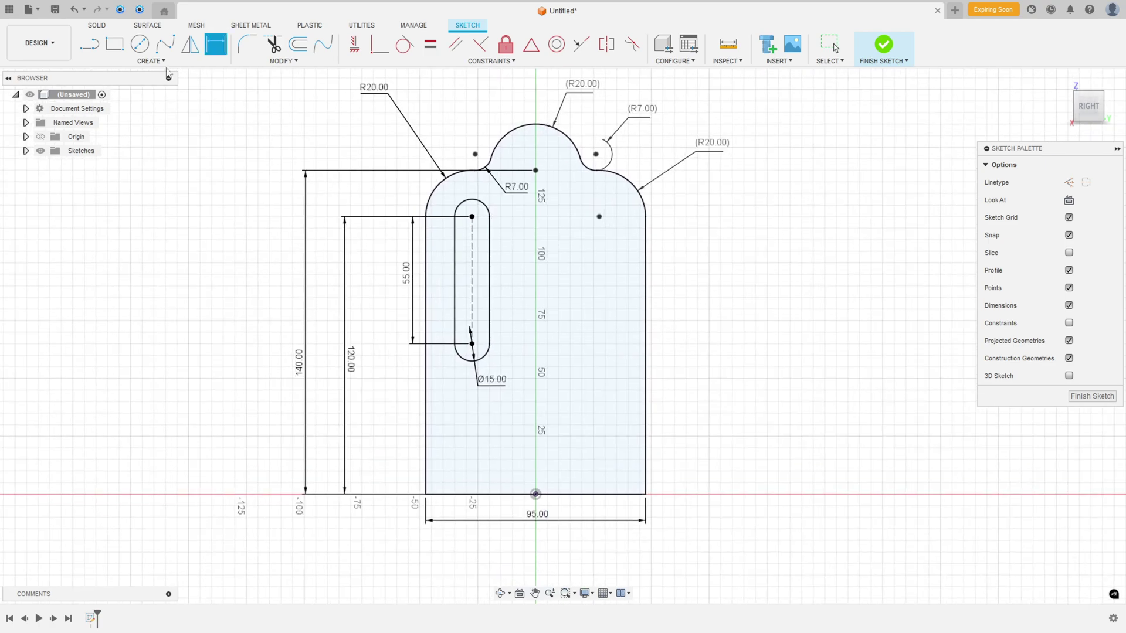
click(151, 61)
Draw a middle slot at the top arc's centre and a 15 mm wide right slot at the right arc's centre.
mouse_move(149, 144)
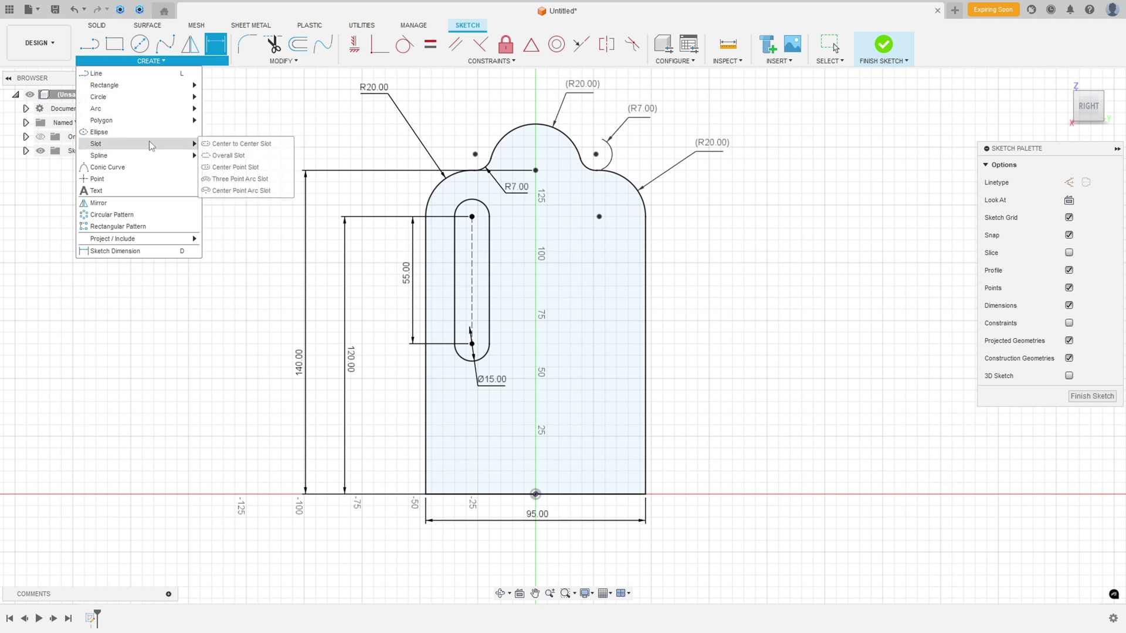
click(216, 144)
click(535, 170)
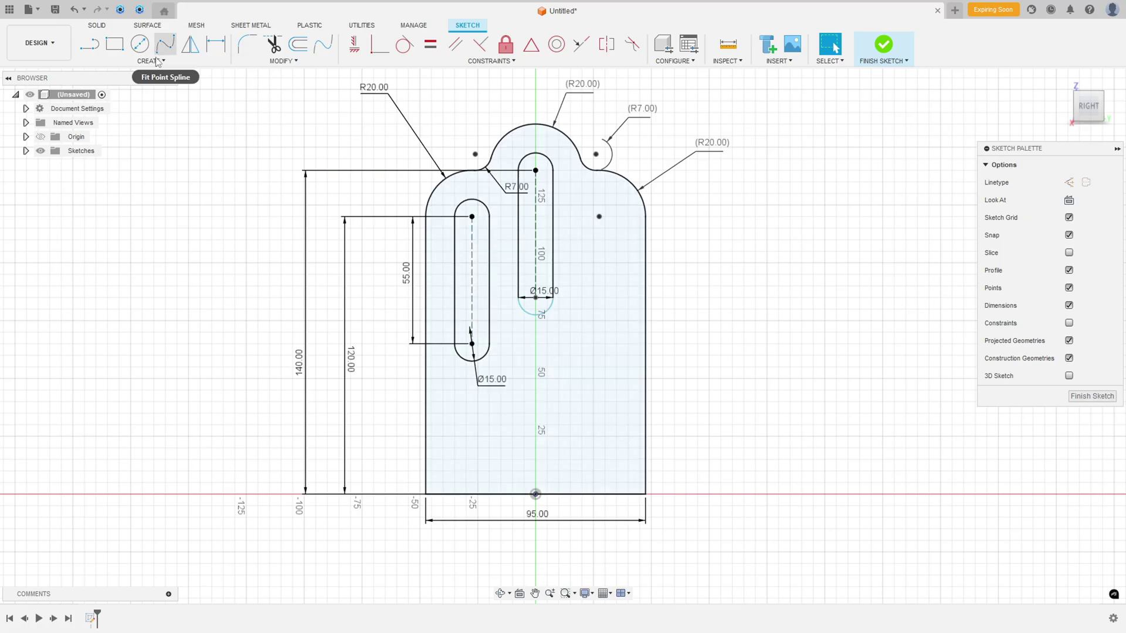
click(162, 62)
mouse_move(130, 144)
click(258, 144)
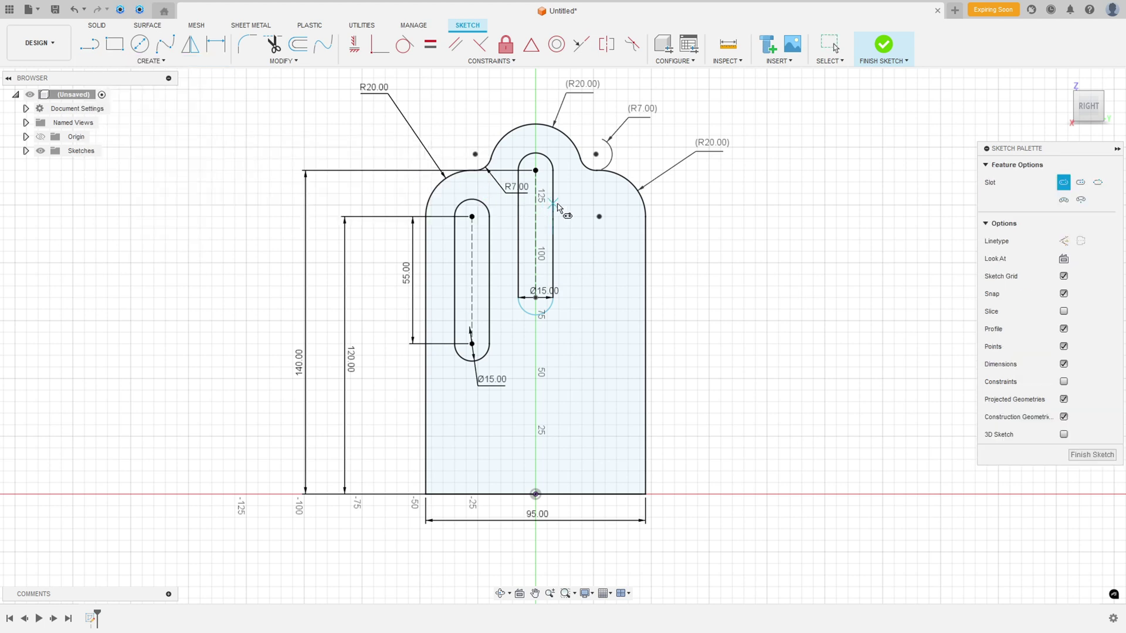
click(598, 216)
click(598, 344)
text(15)
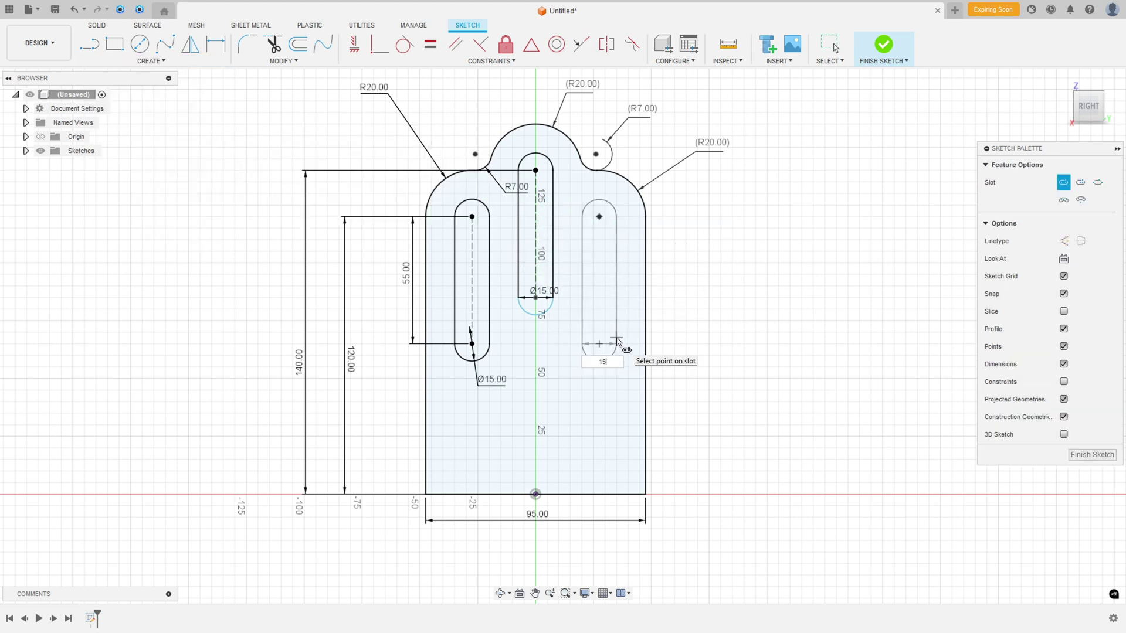
key(Return)
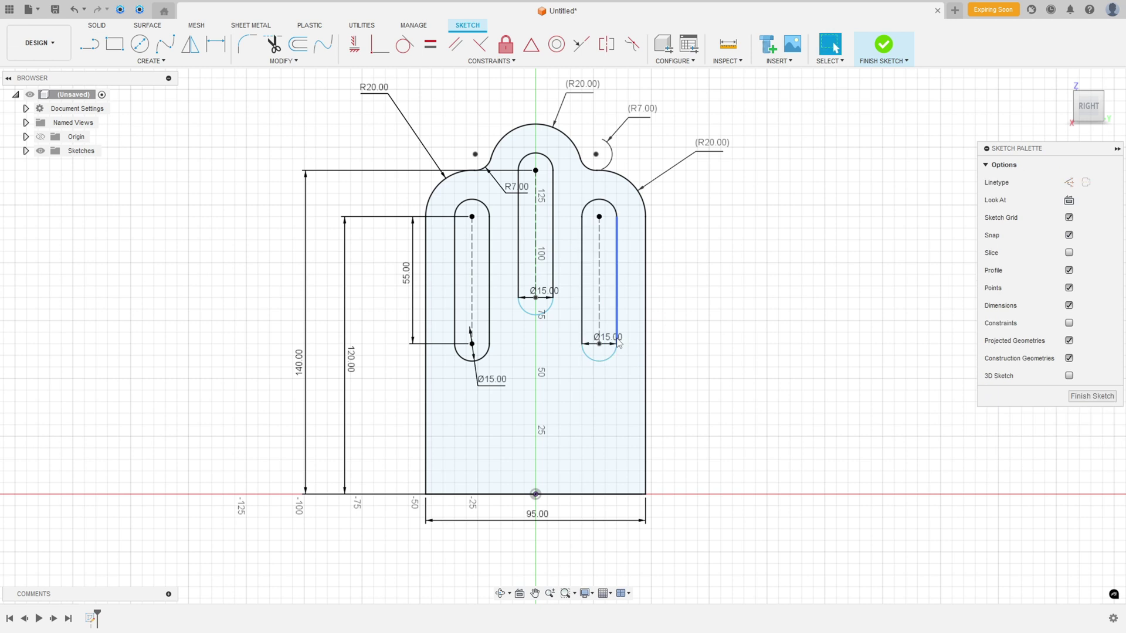
Make all three slot centre lines equal in length and move the Ø15.00 labels clear.
click(432, 49)
click(472, 255)
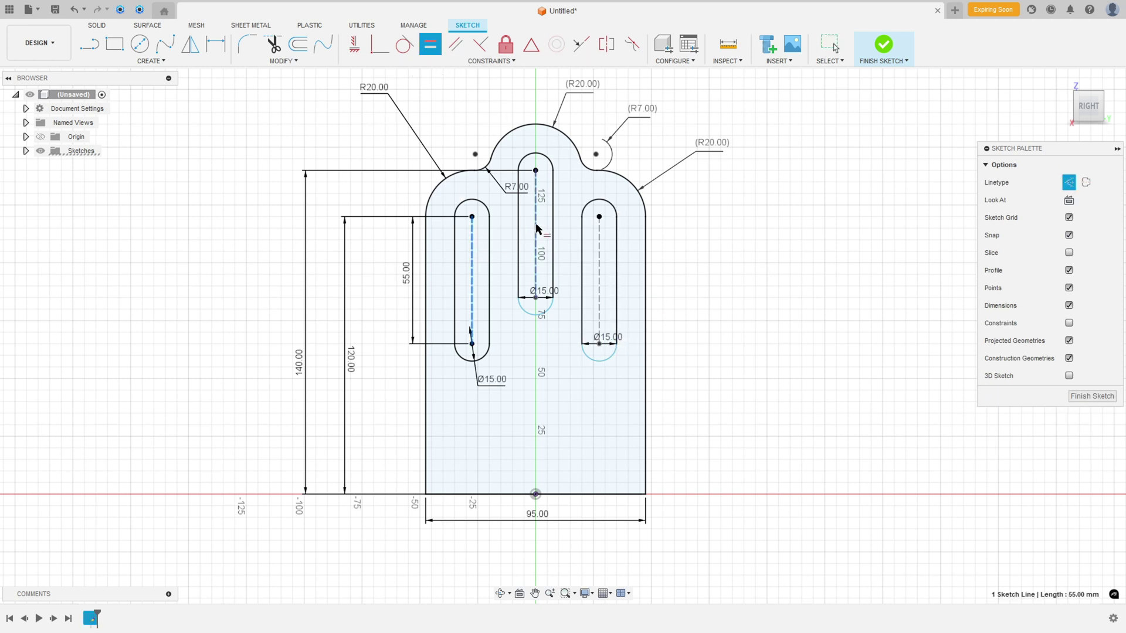
click(537, 230)
click(598, 264)
click(678, 299)
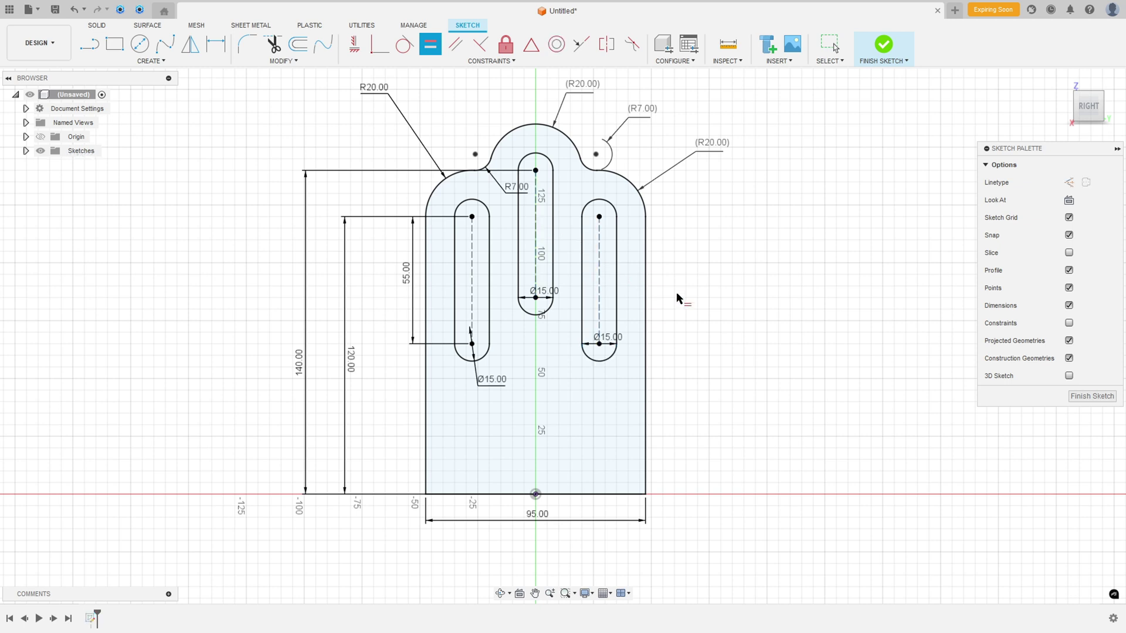
key(Escape)
drag(604, 339, 618, 385)
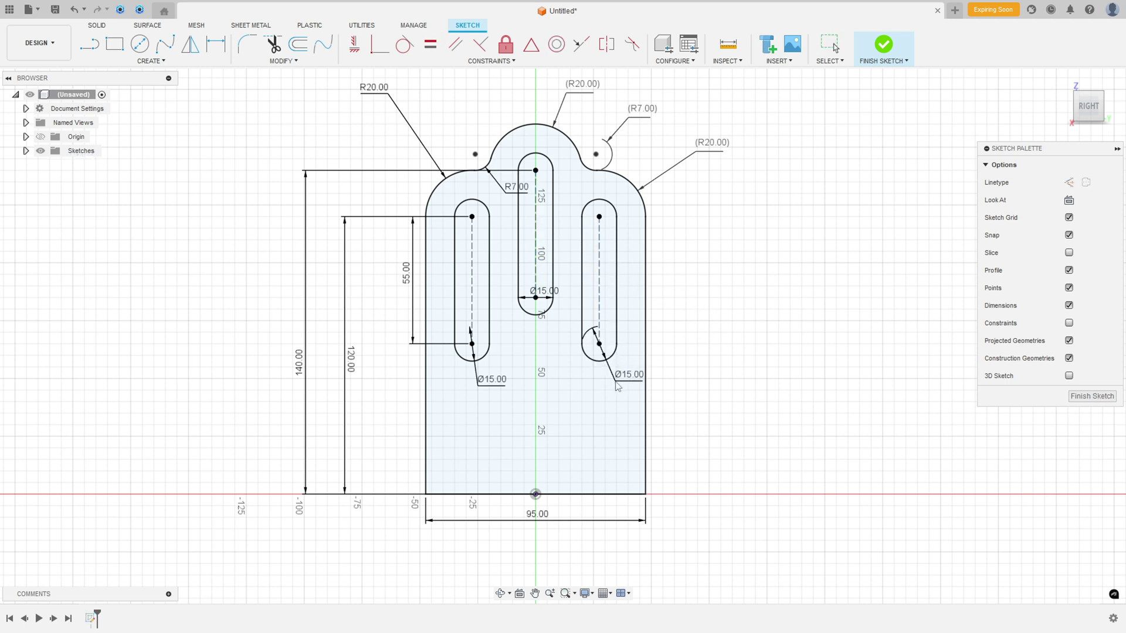
drag(545, 291, 566, 336)
scroll(579, 383, down, 1)
scroll(578, 383, down, 2)
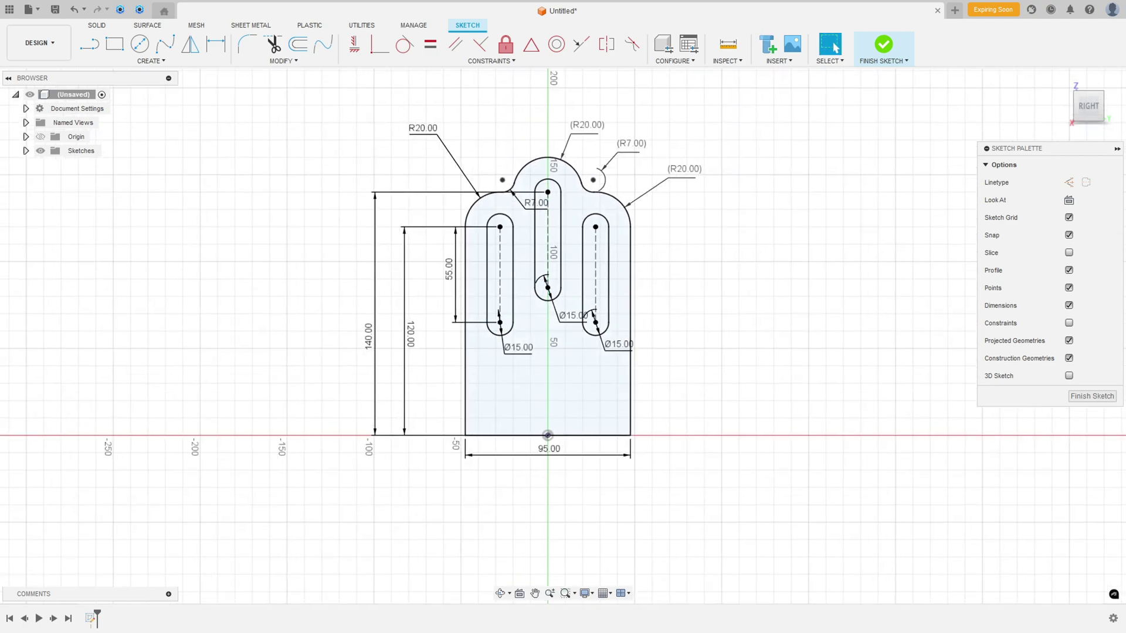
key(alt+Tab)
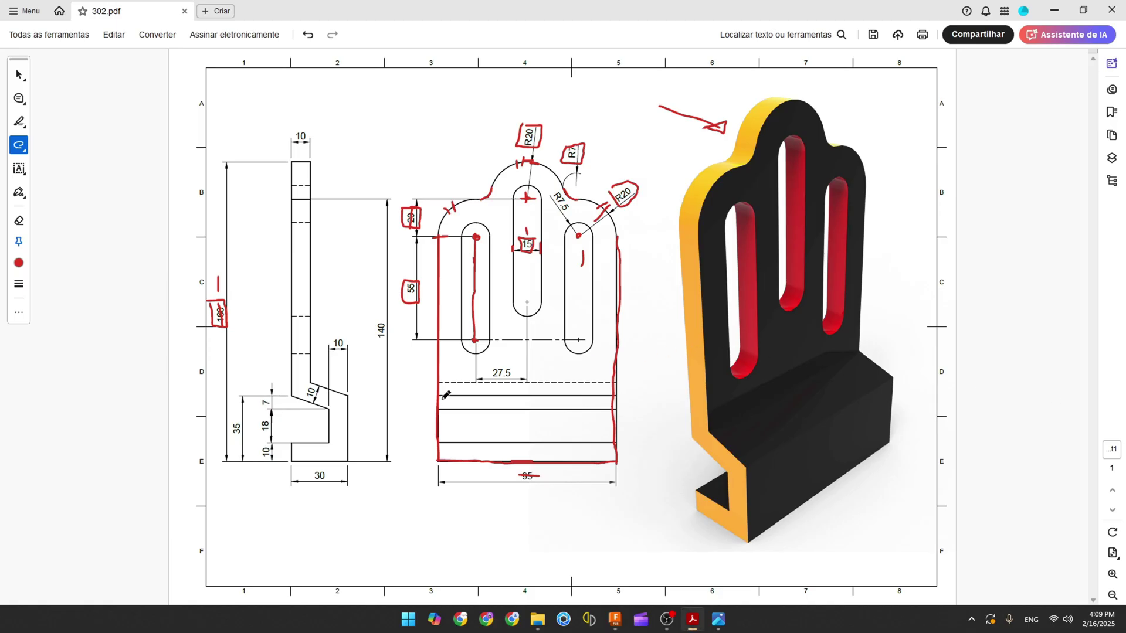
Box the side view's 30 dimension in red and finish the slotted plate sketch in Fusion 360.
mouse_move(307, 469)
mouse_down()
mouse_move(332, 471)
mouse_move(318, 488)
mouse_move(308, 462)
mouse_move(348, 461)
mouse_up()
click(615, 620)
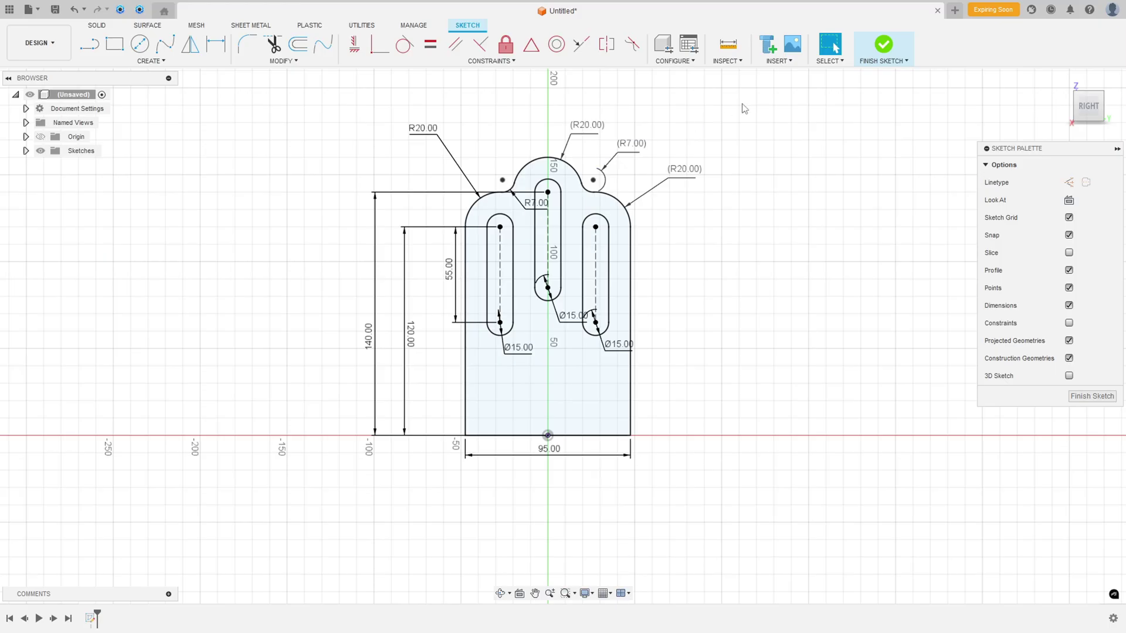
click(873, 58)
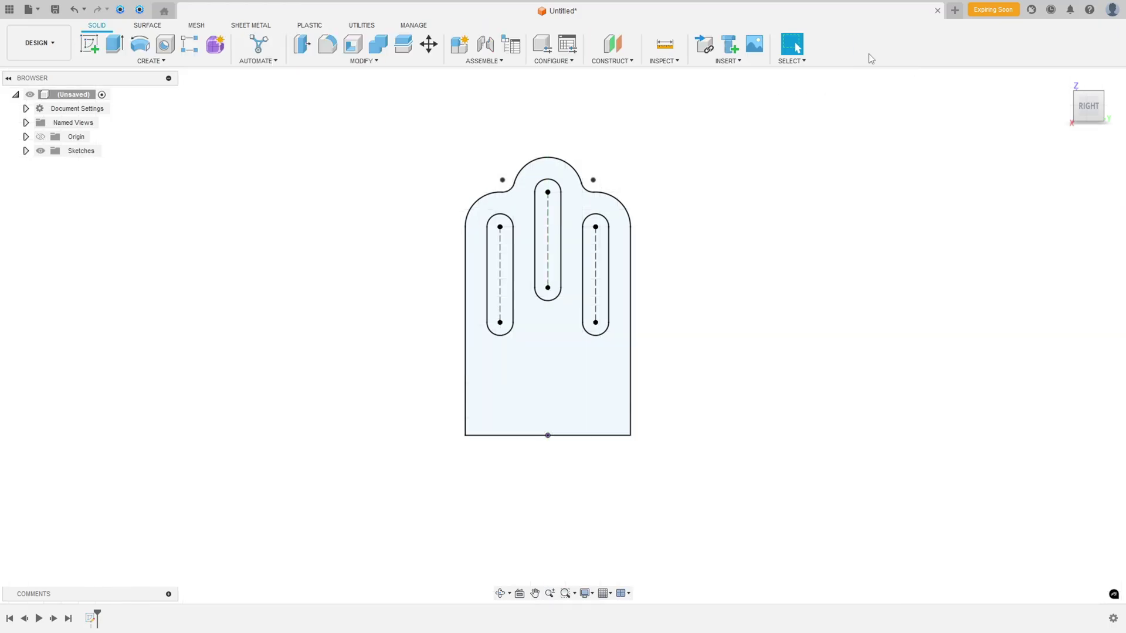
Extrude the slotted plate profile one-sided by 30 mm into a new body and orbit to inspect it.
click(114, 44)
shift+middle_drag(367, 269, 591, 339)
click(565, 350)
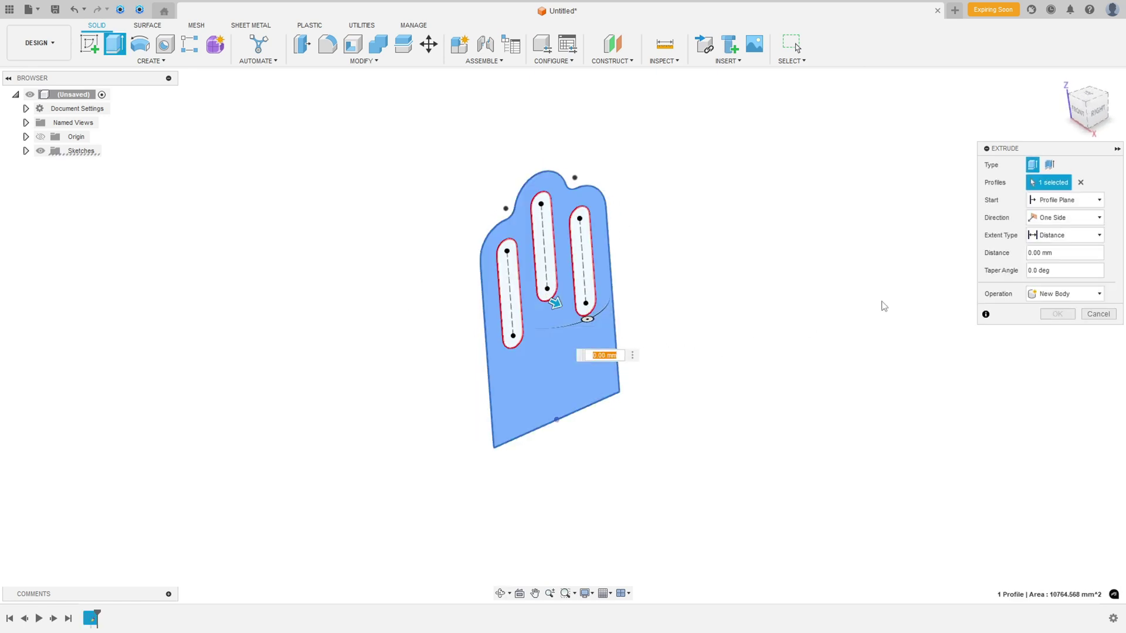
click(1056, 218)
click(1050, 219)
click(1077, 255)
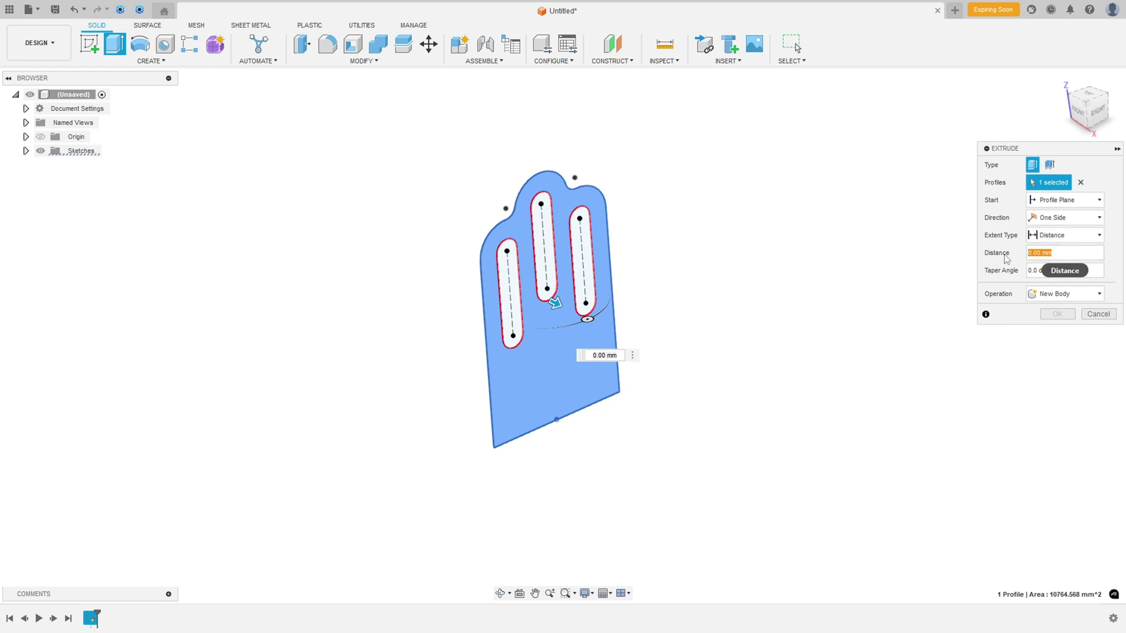
text(30)
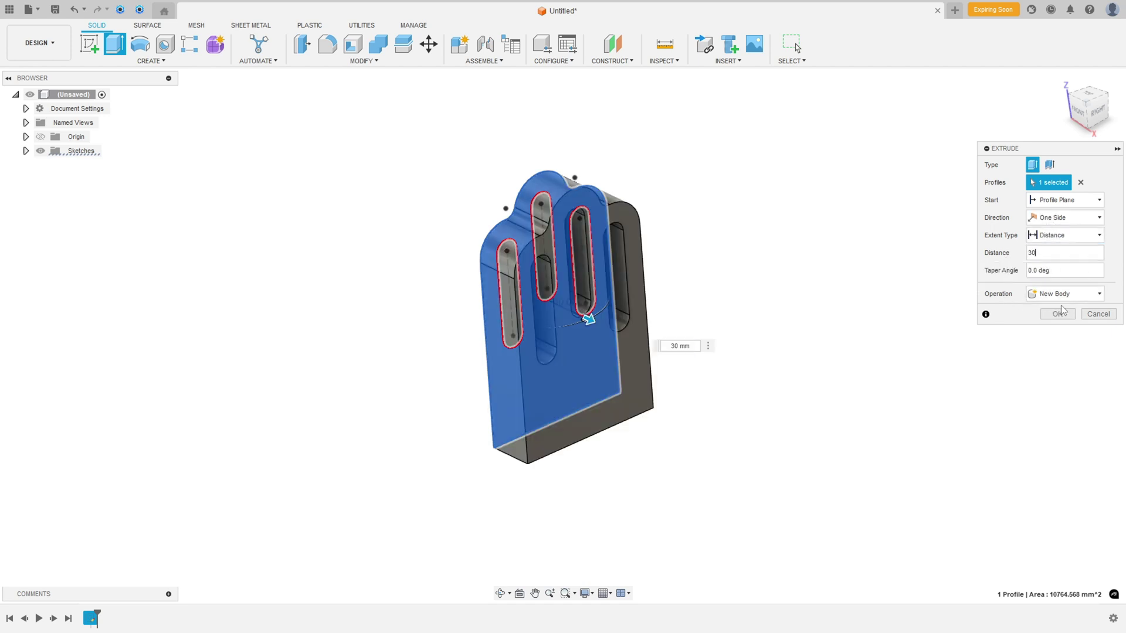
click(1058, 315)
mouse_move(742, 318)
shift+middle_down()
mouse_move(764, 301)
mouse_move(754, 309)
shift+middle_up()
shift+middle_drag(824, 270, 812, 265)
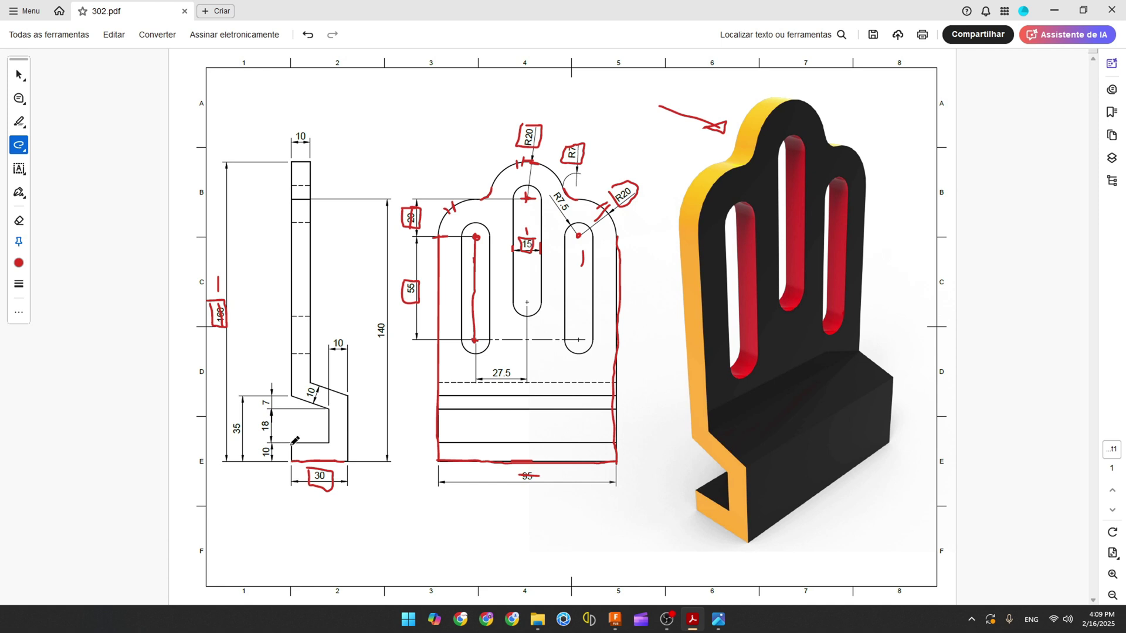
Trace and undo a red line on the side view, then mark the upper 10 dimension.
mouse_move(300, 444)
mouse_down()
mouse_move(331, 443)
mouse_move(329, 415)
mouse_move(291, 392)
mouse_move(292, 166)
mouse_up()
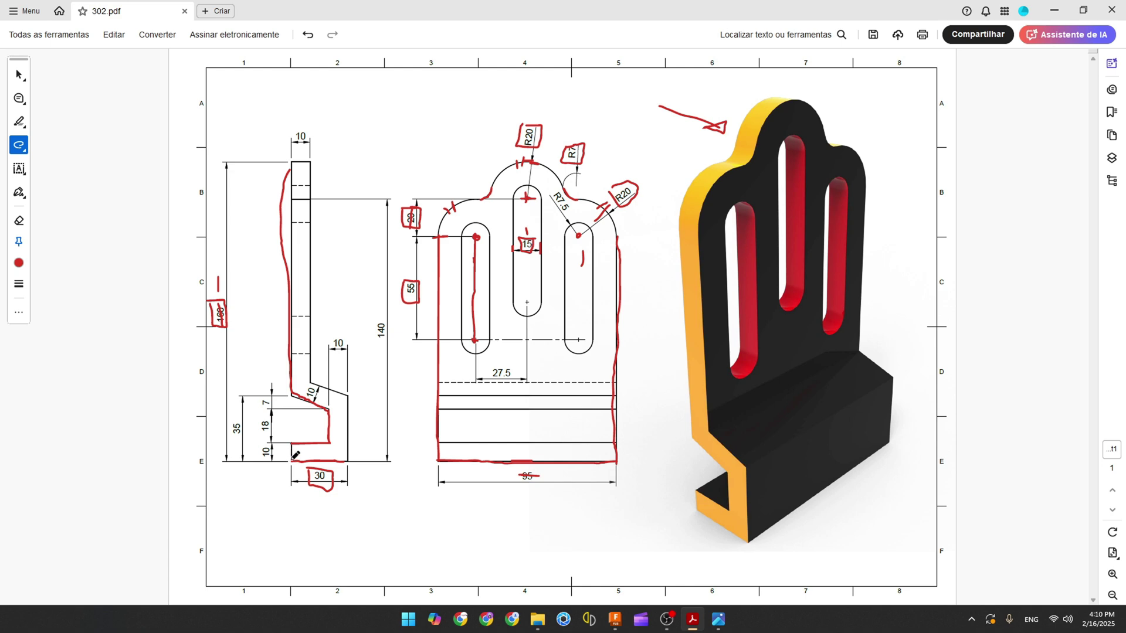
key(ctrl+z)
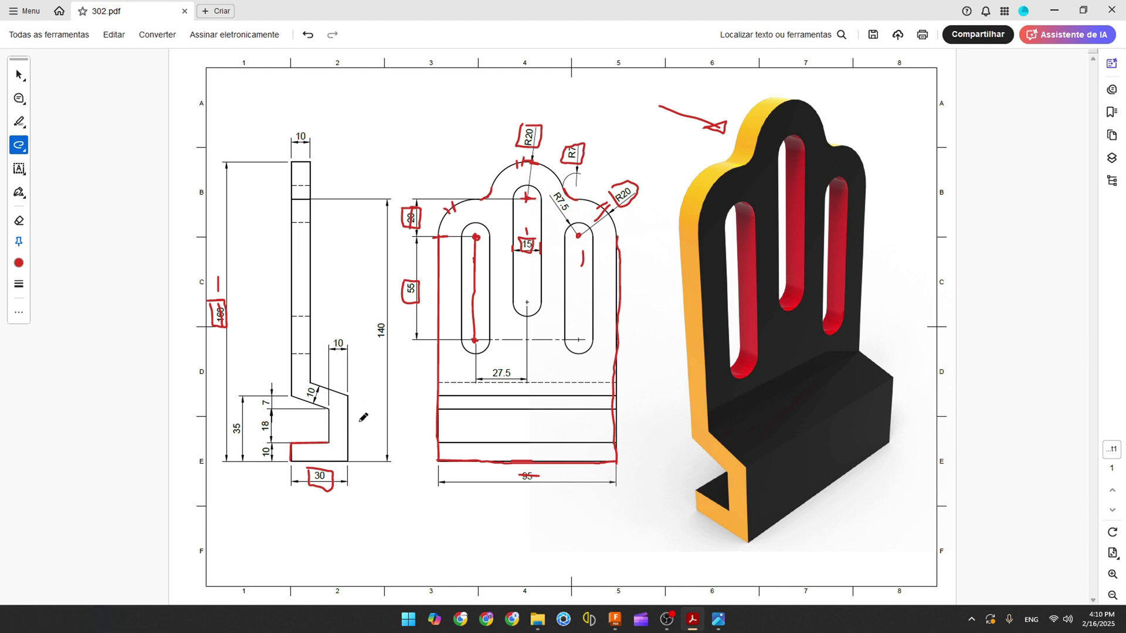
mouse_move(332, 334)
mouse_down()
mouse_move(331, 346)
mouse_move(337, 333)
mouse_up()
click(614, 619)
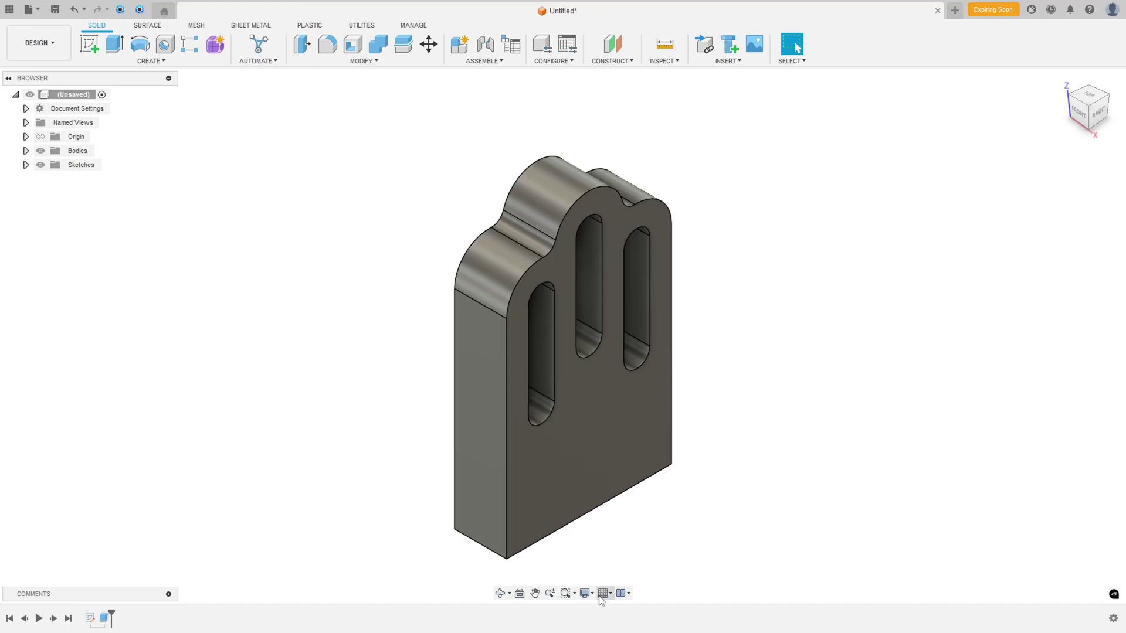
Start a sketch on the plate's side face and project the plate body into it.
click(91, 45)
click(488, 361)
mouse_move(523, 356)
middle_down()
mouse_move(542, 423)
mouse_move(537, 448)
middle_up()
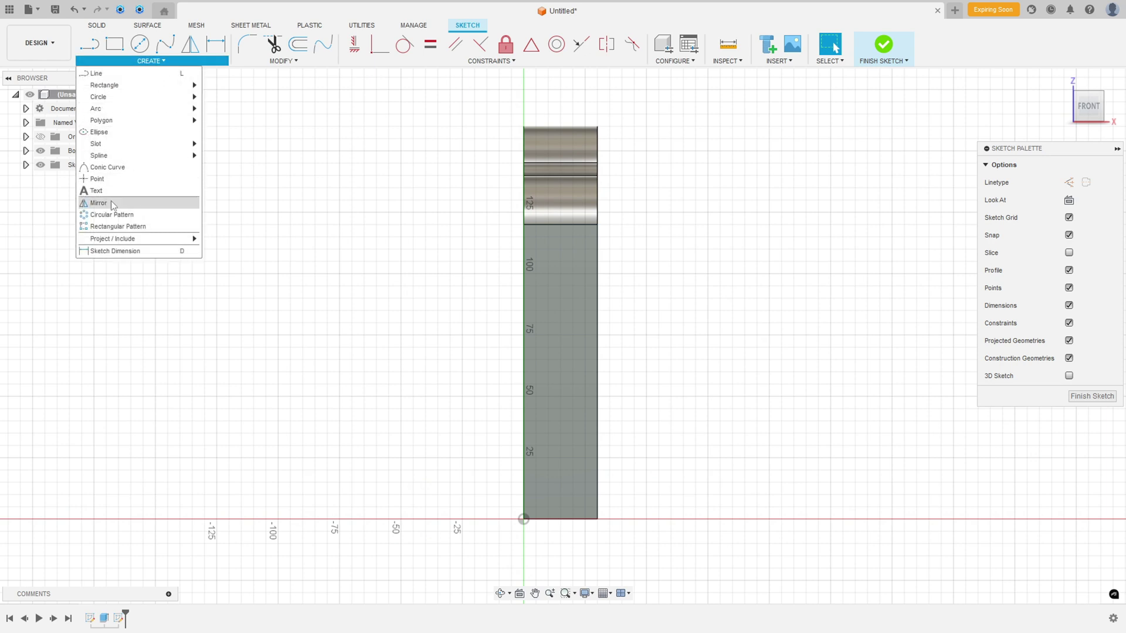
mouse_move(130, 240)
click(222, 238)
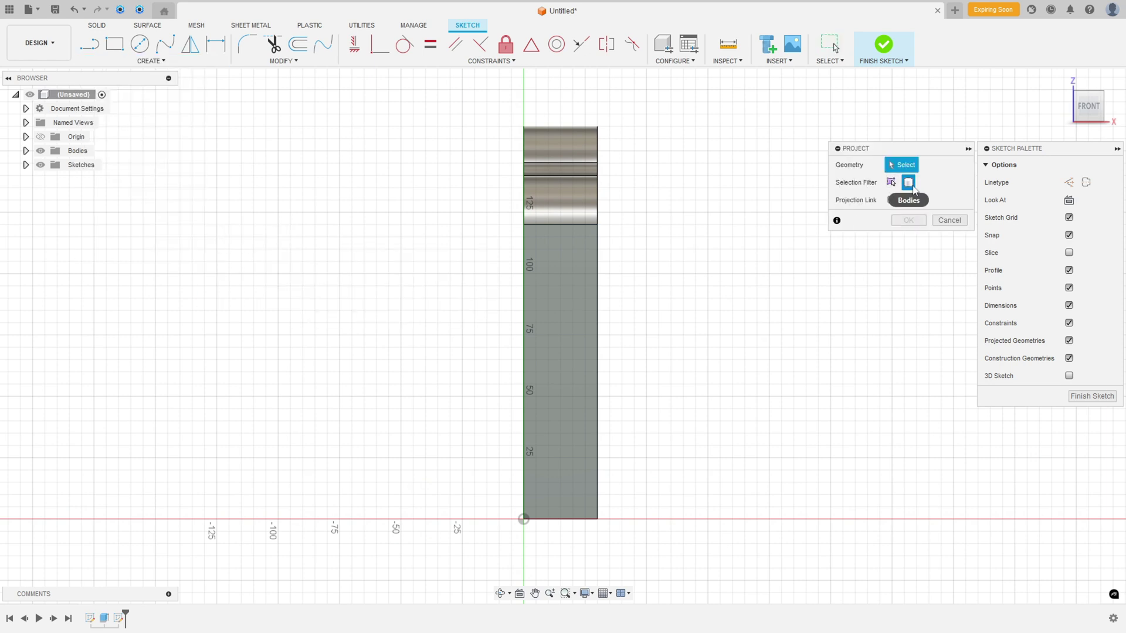
click(568, 289)
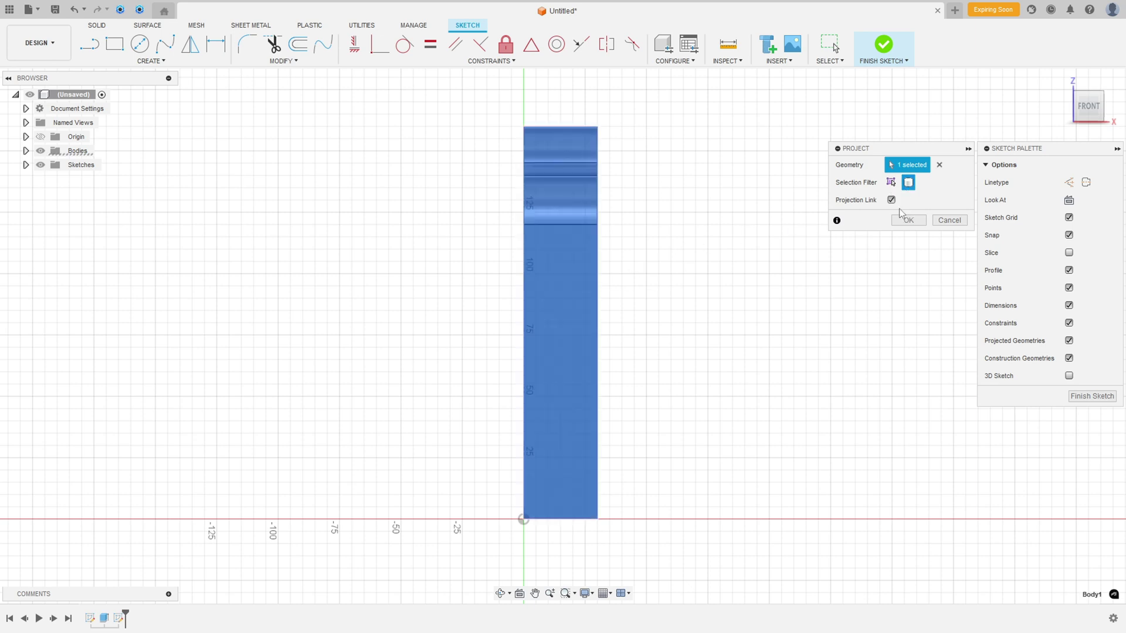
click(909, 223)
Hide the solid plate body in the browser to leave only the projected outline.
scroll(765, 297, down, 2)
mouse_move(767, 305)
middle_down()
mouse_move(661, 329)
mouse_move(640, 322)
mouse_move(643, 270)
mouse_move(669, 324)
middle_up()
click(25, 151)
click(51, 165)
scroll(643, 269, up, 2)
key(l)
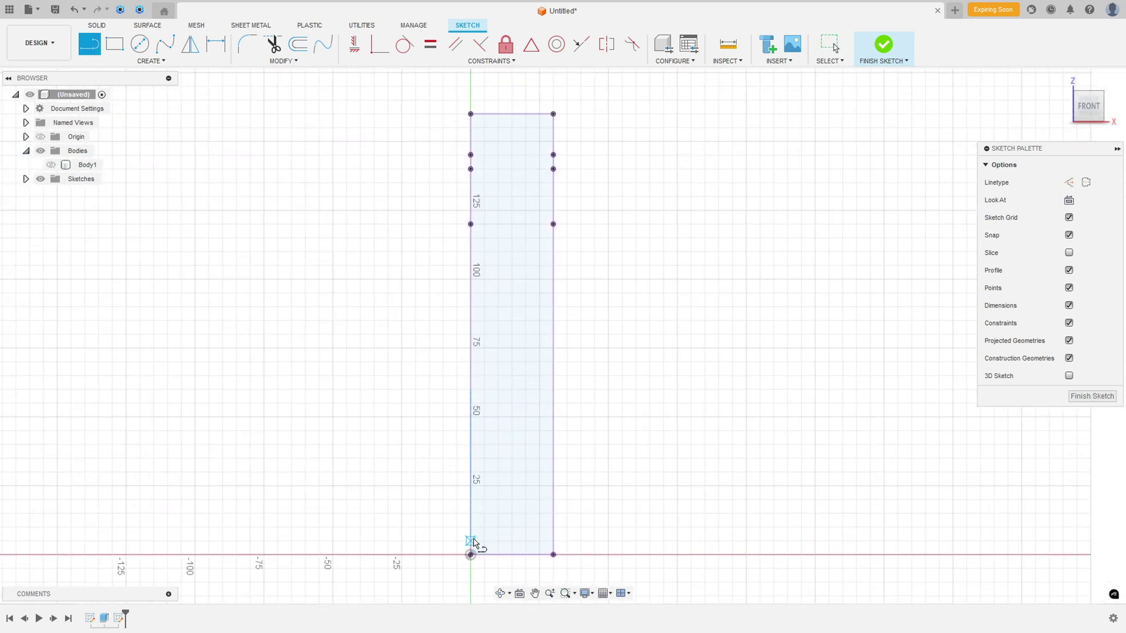
Draw the hook's short horizontal and vertical lines, removing a stray diagonal line.
click(471, 527)
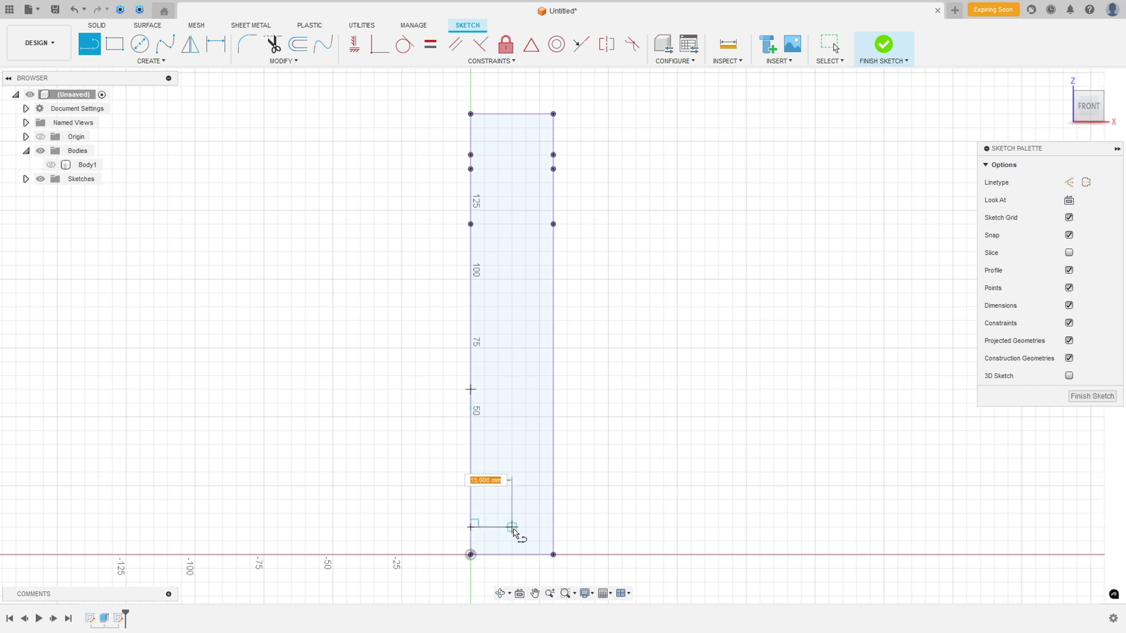
click(526, 527)
click(526, 486)
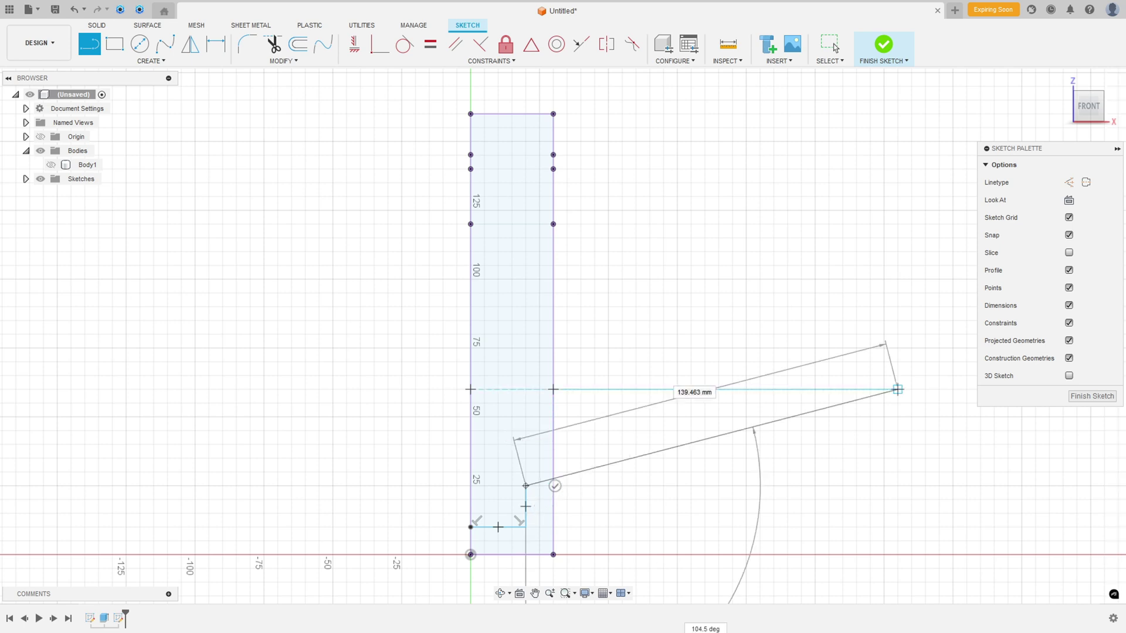
click(651, 377)
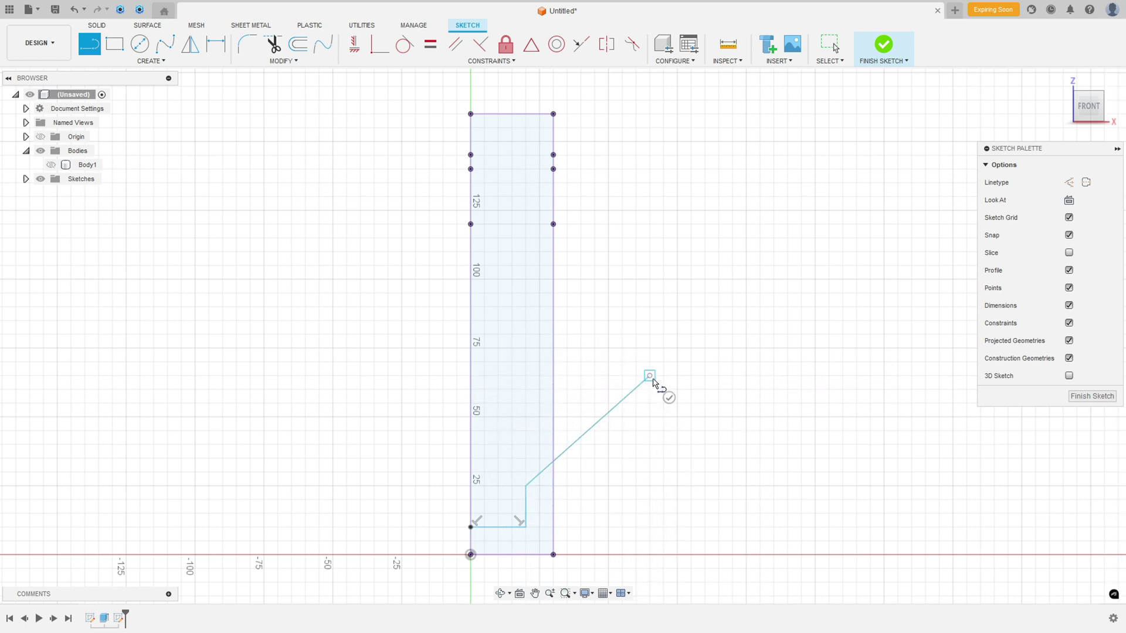
key(Escape)
key(ctrl+z)
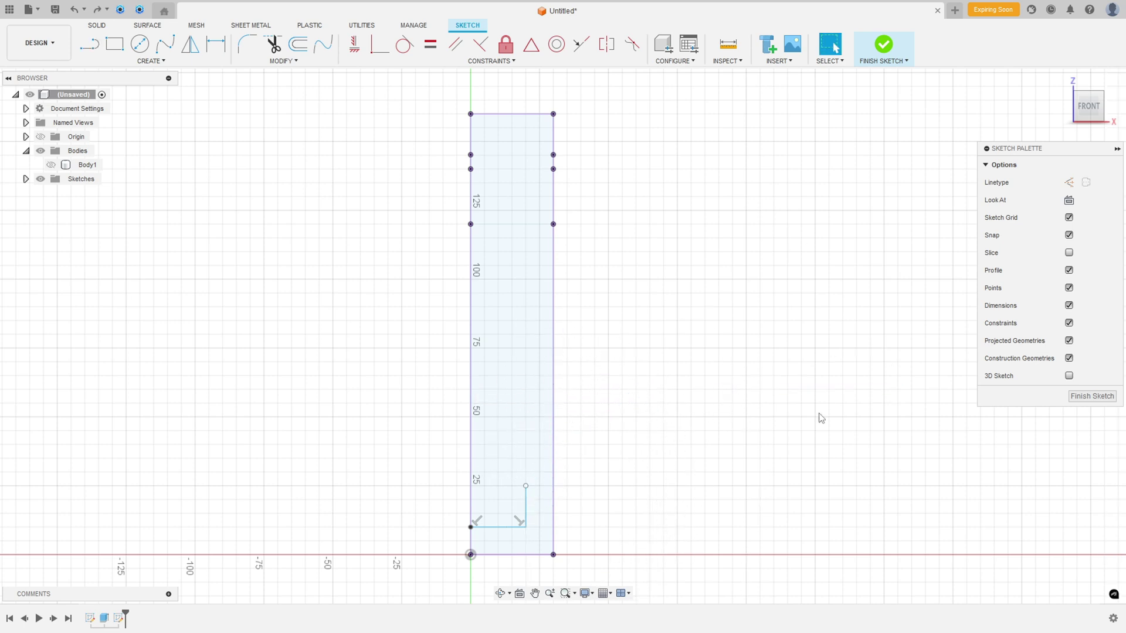
Dimension the hook 10 mm above the plate's bottom edge and 10 mm from its right edge.
click(216, 44)
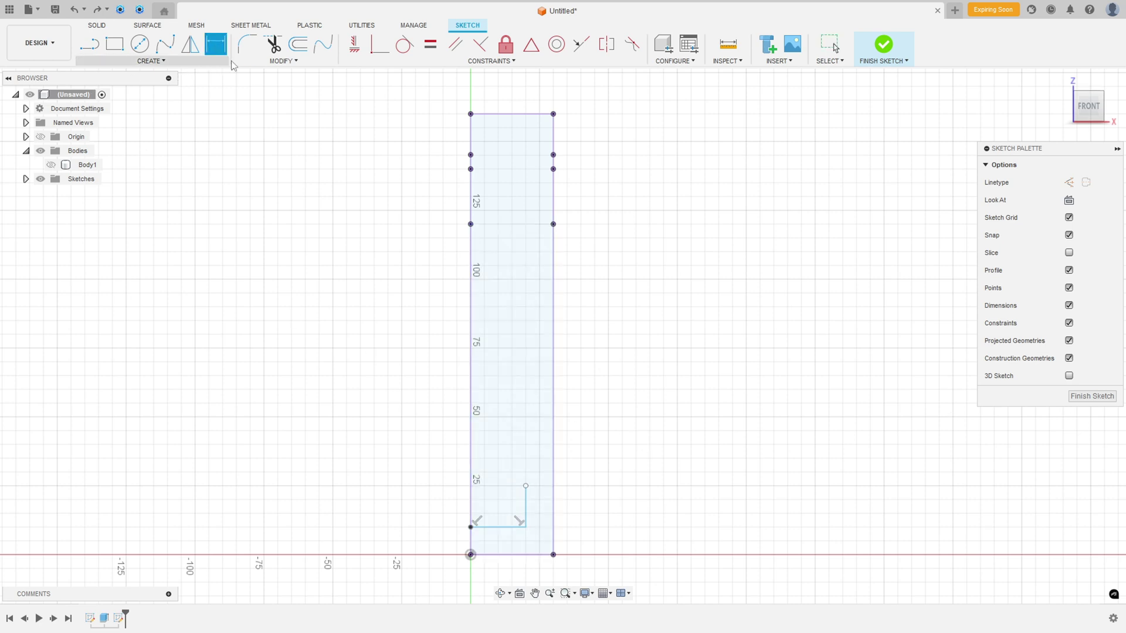
click(492, 526)
click(495, 554)
click(415, 538)
key(Return)
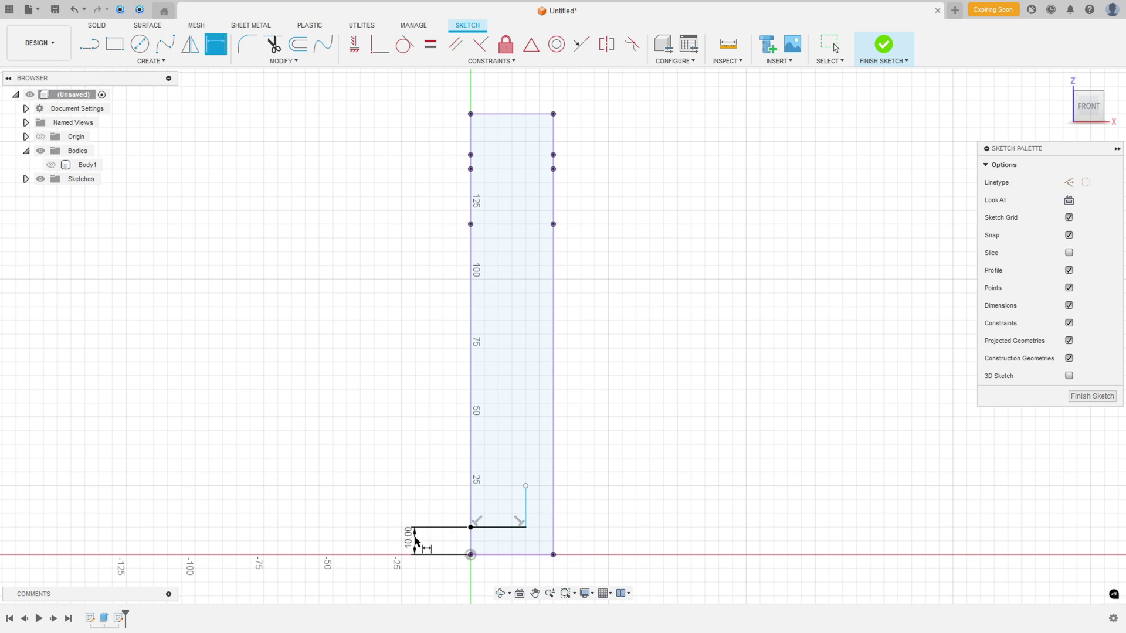
click(526, 511)
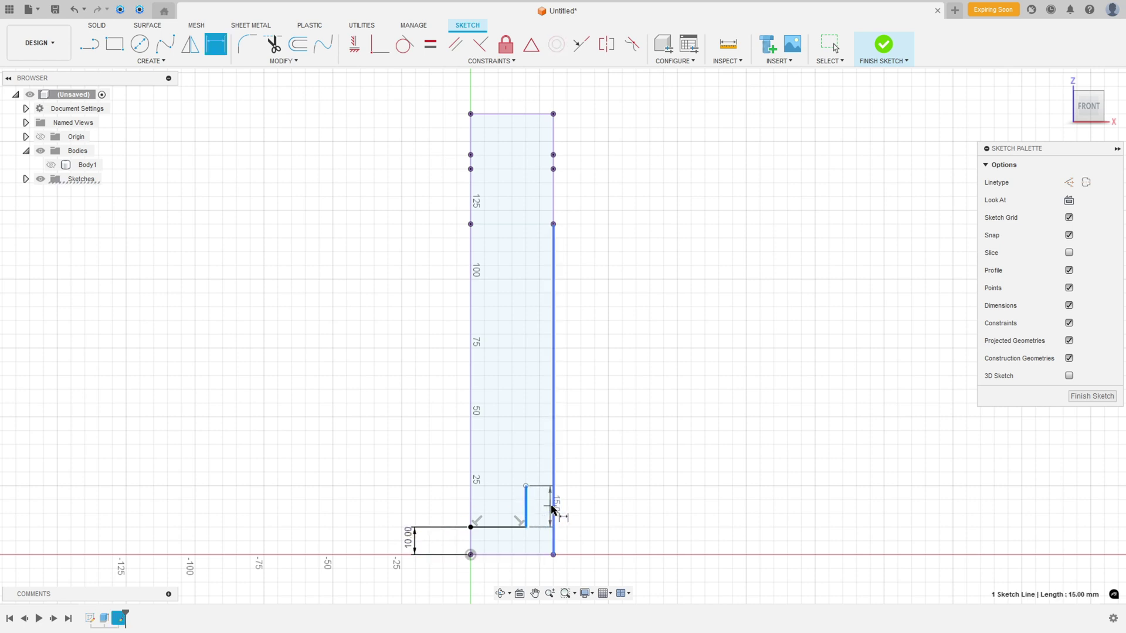
click(553, 505)
click(592, 515)
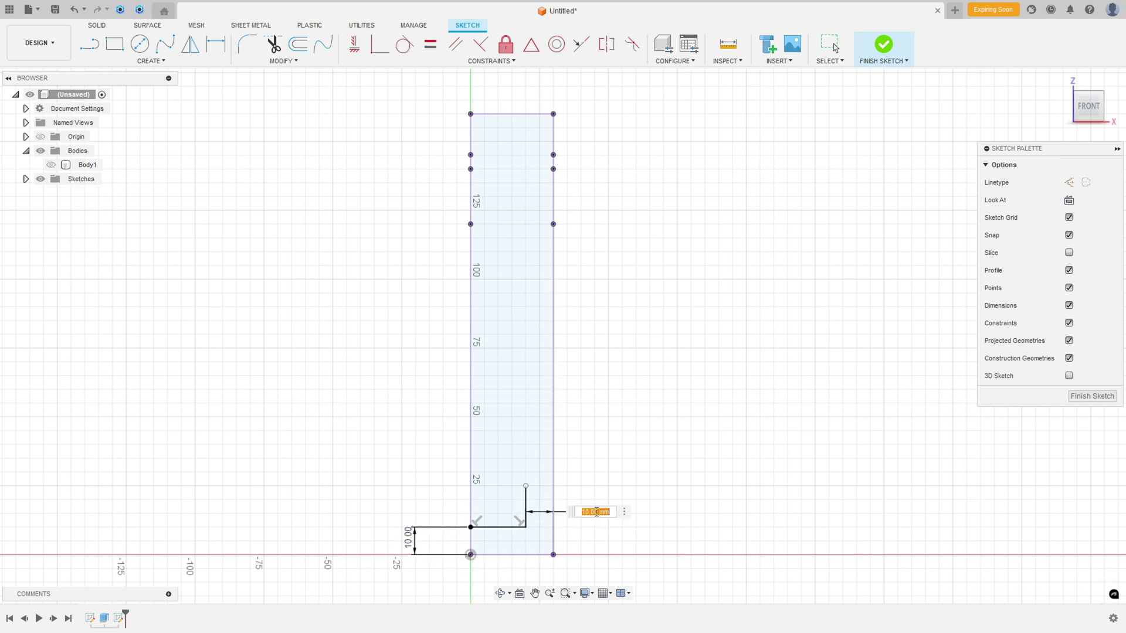
key(Return)
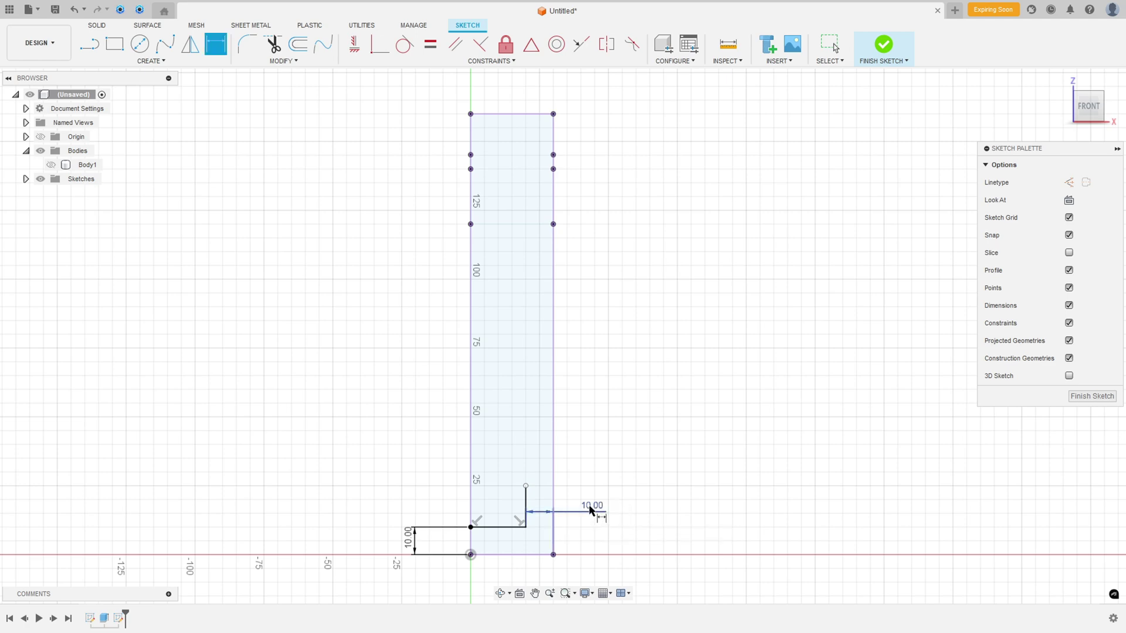
key(l)
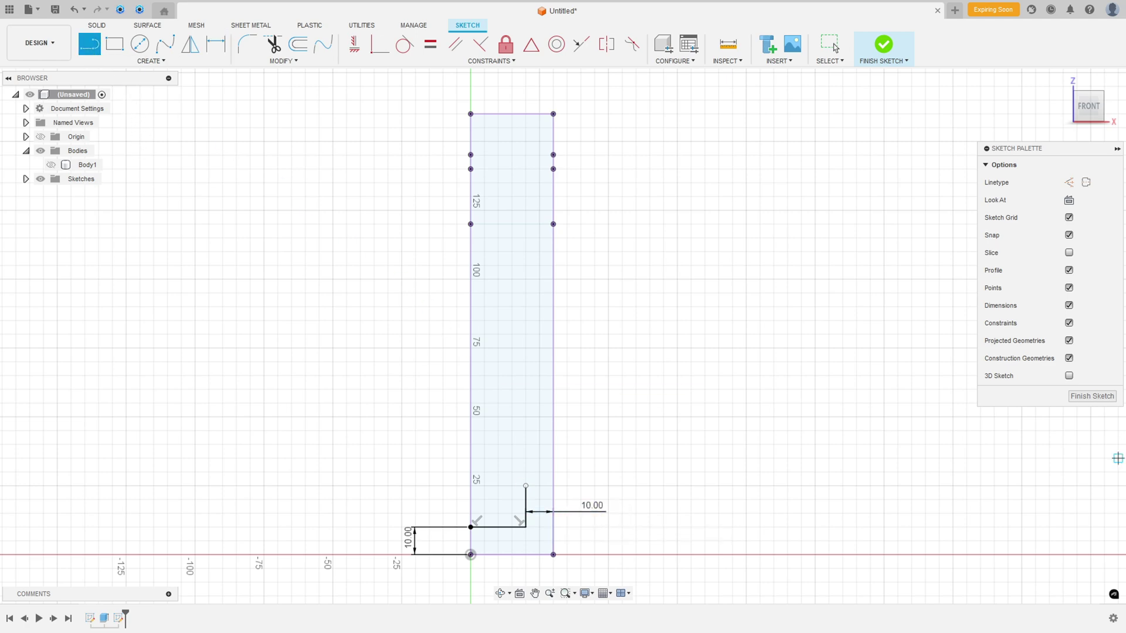
key(alt+Tab)
Set the hook's short vertical line to 18 mm long.
click(216, 43)
click(526, 501)
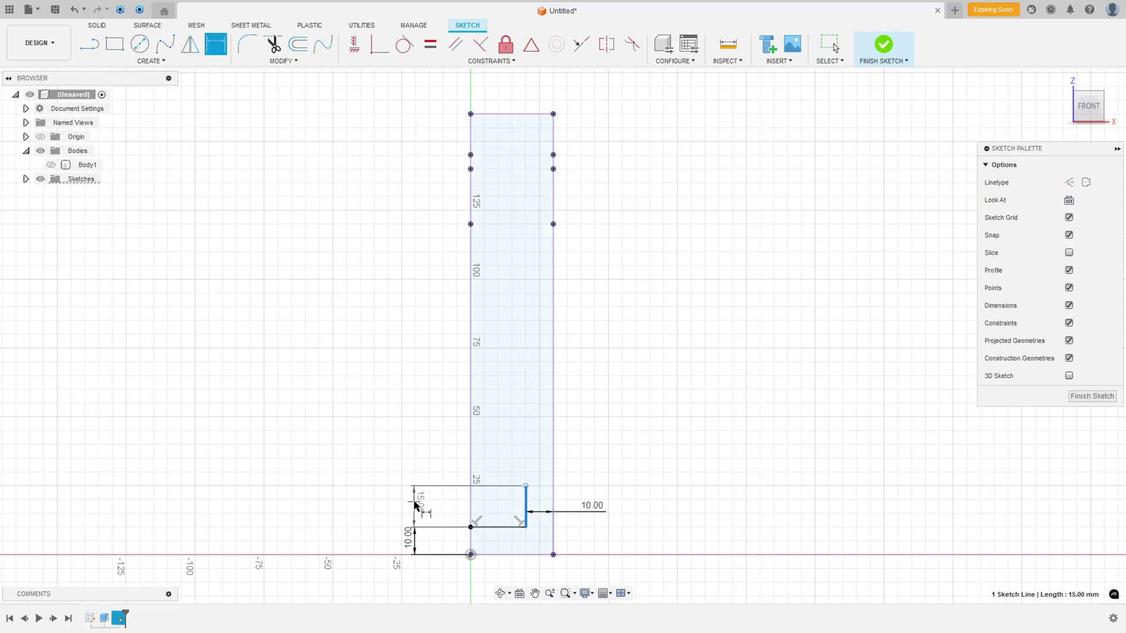
click(414, 502)
text(18)
key(Return)
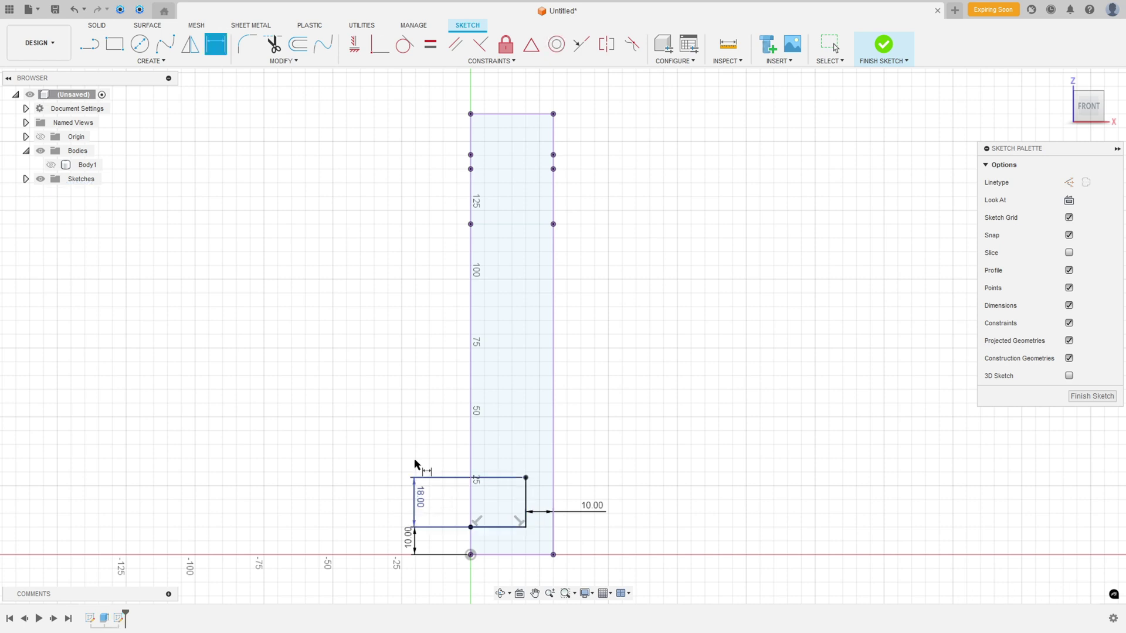
key(l)
Draw a sloped line up to the plate's left edge and dimension its rise as 7 mm.
click(526, 477)
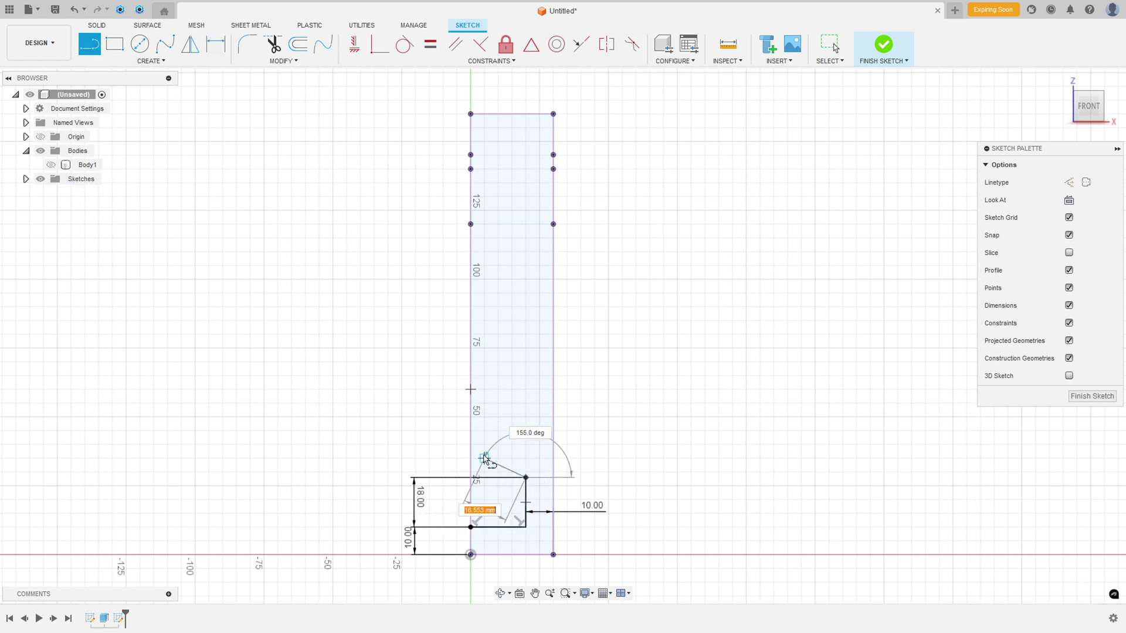
double_click(470, 446)
key(Escape)
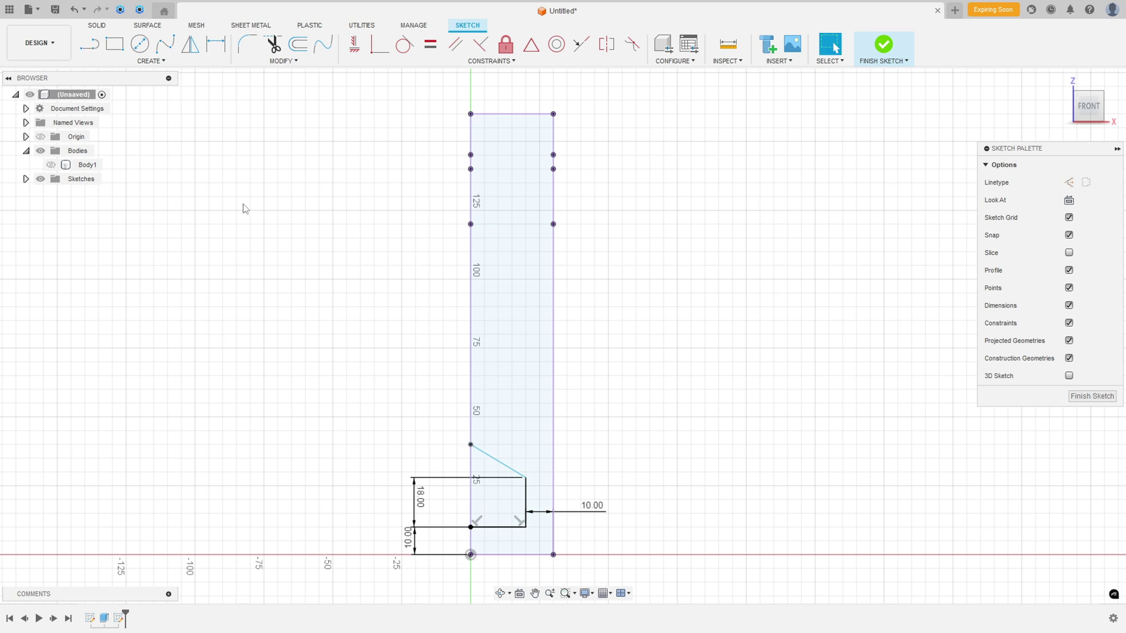
click(216, 44)
click(503, 459)
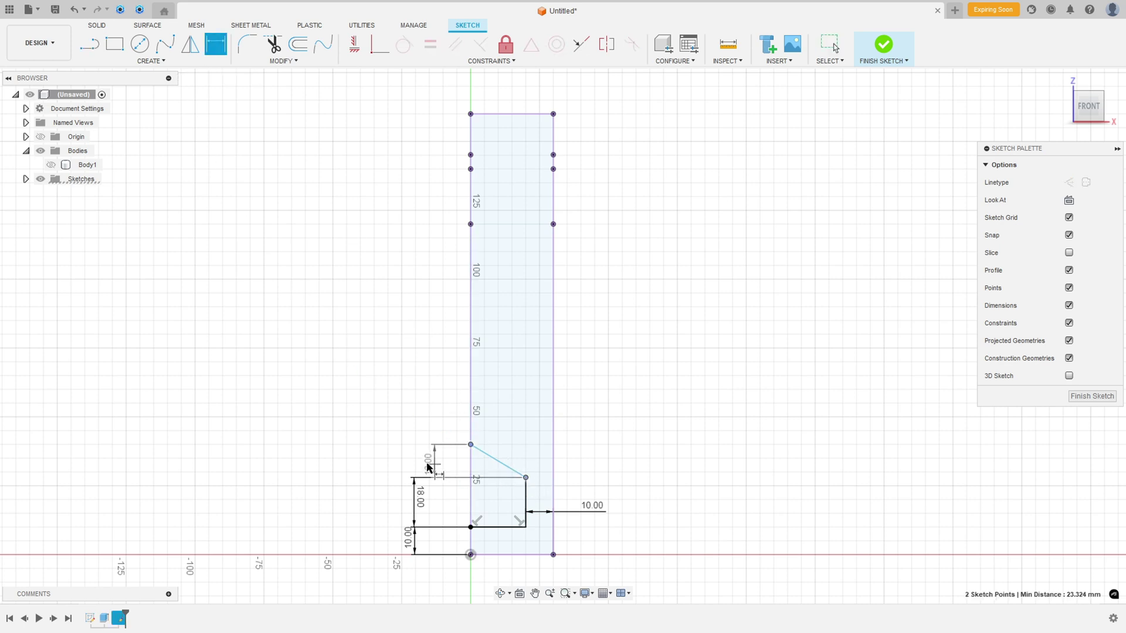
click(413, 465)
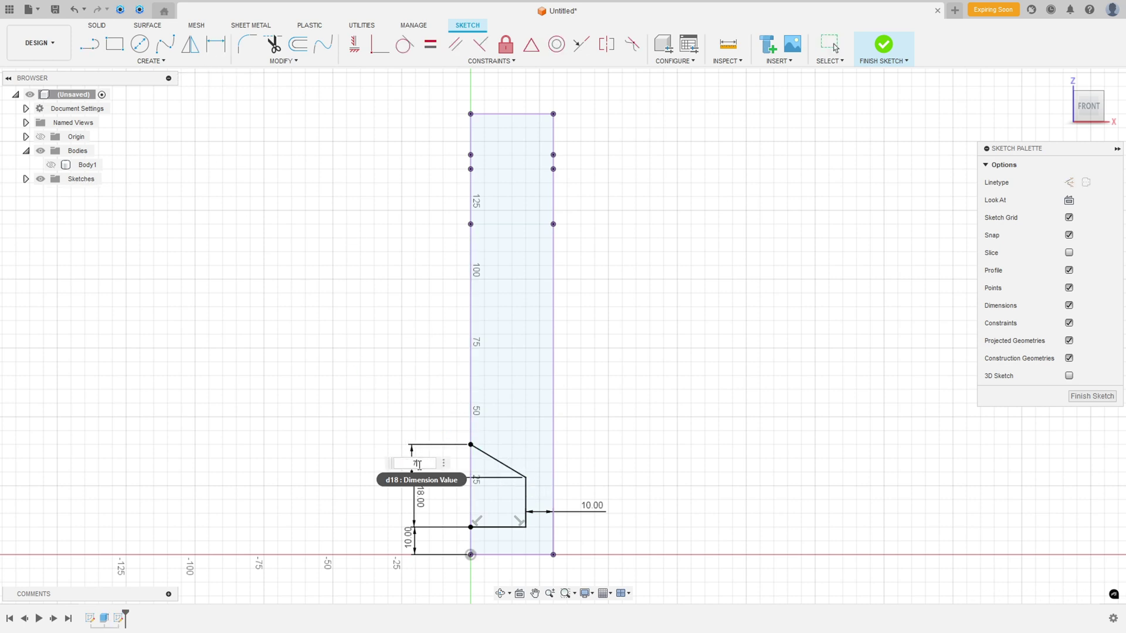
text(7)
key(Return)
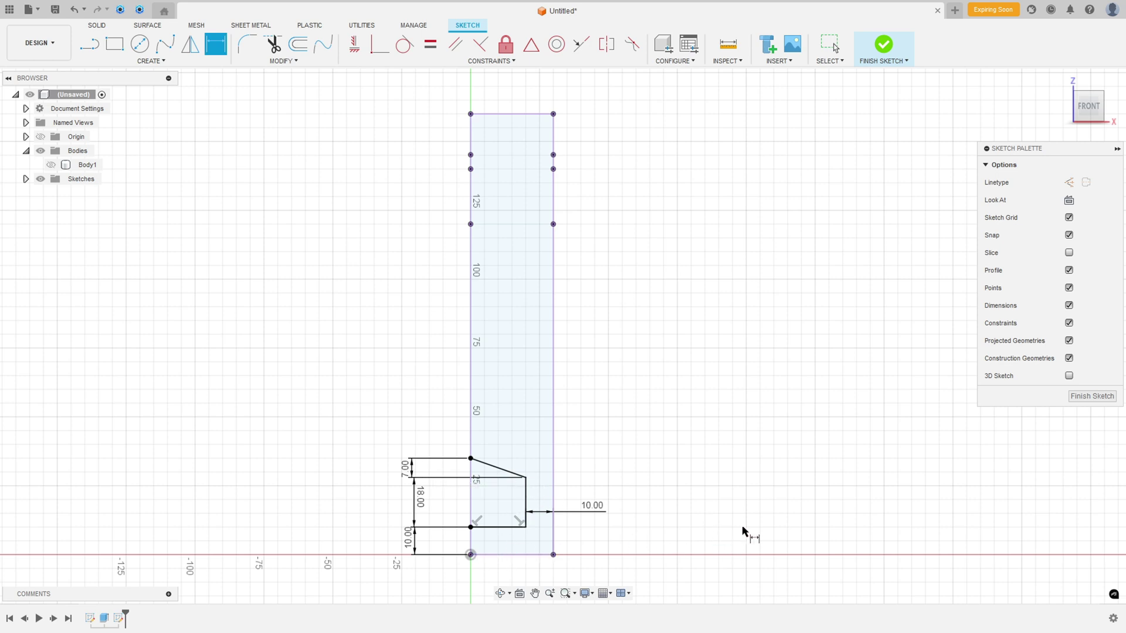
Trace the side view's long left edge in red on the reference PDF.
key(alt+Tab)
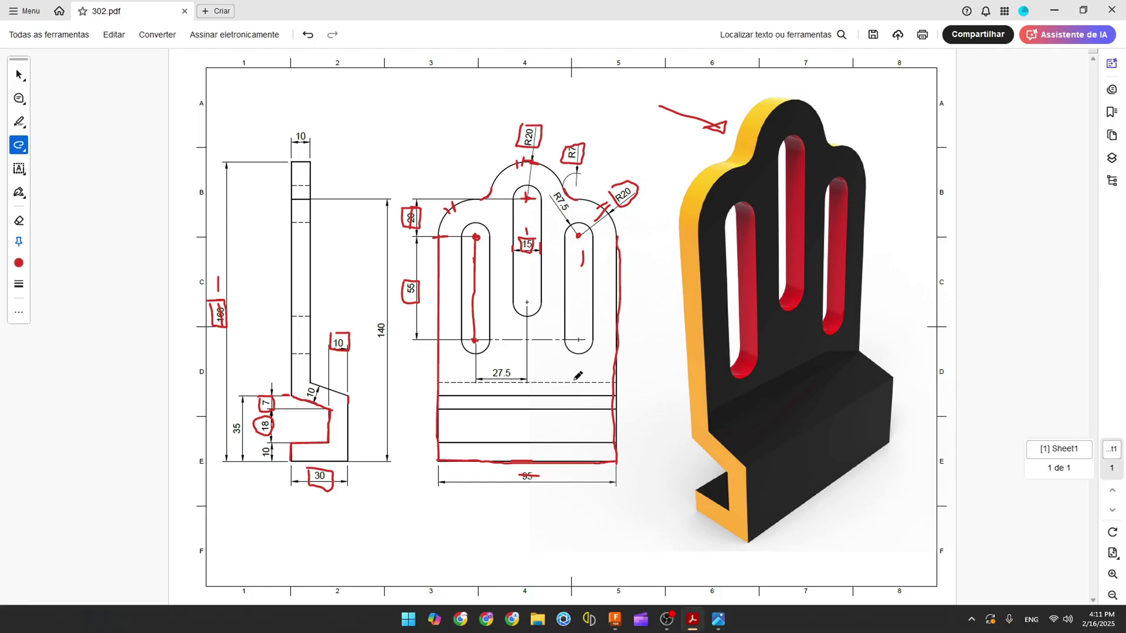
drag(291, 368, 295, 156)
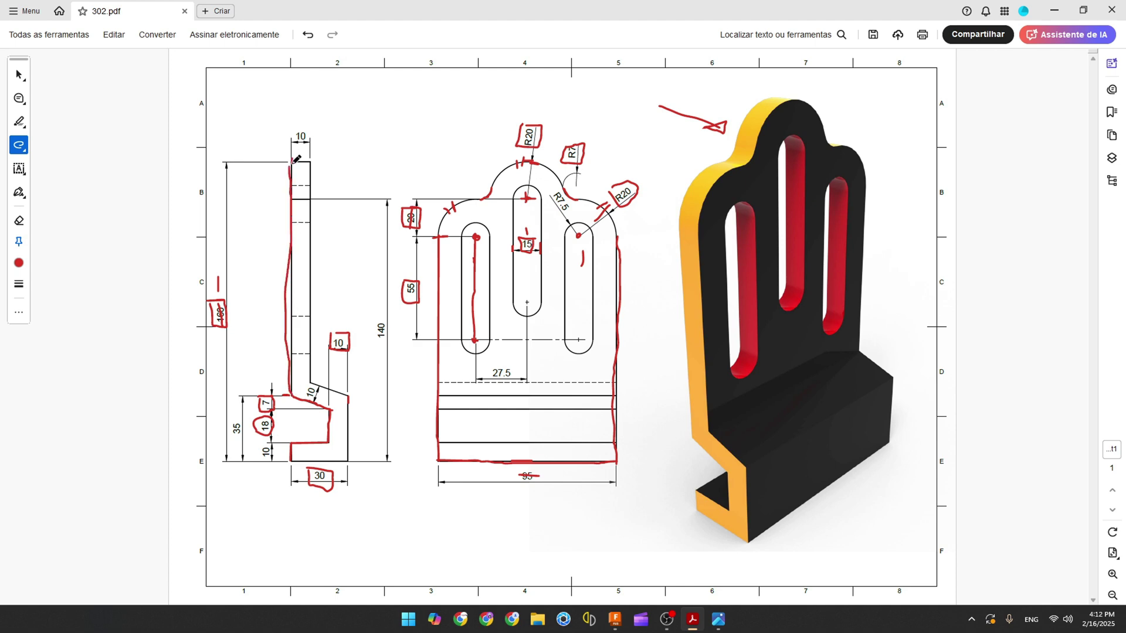
key(alt+Tab)
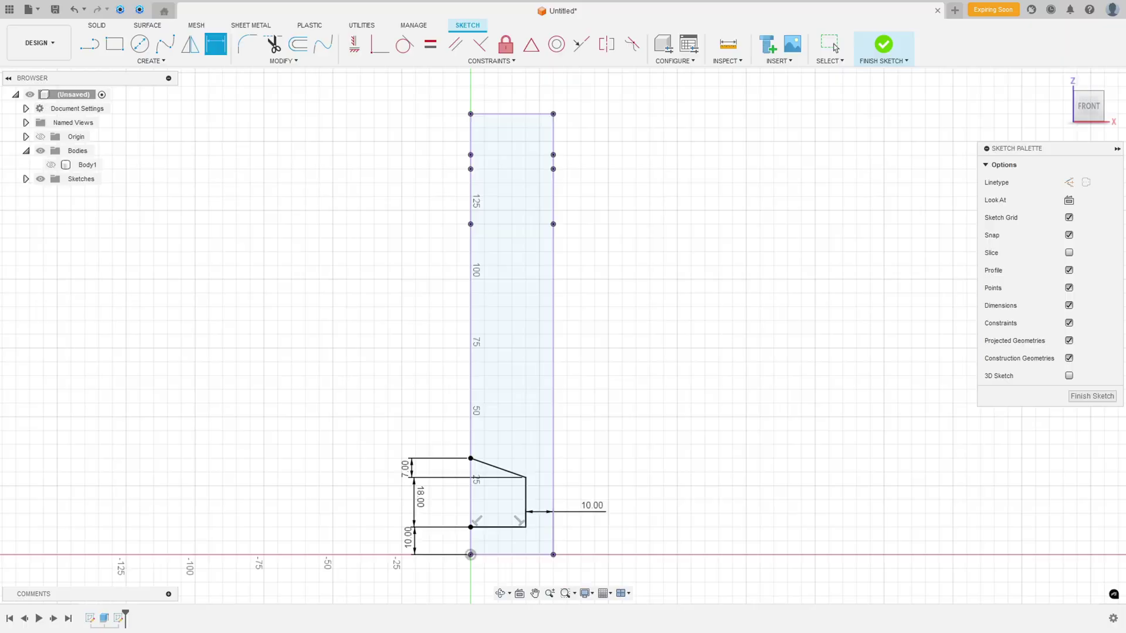
Draw a 125 mm vertical line from the hook profile's top corner up to the plate's top.
click(90, 44)
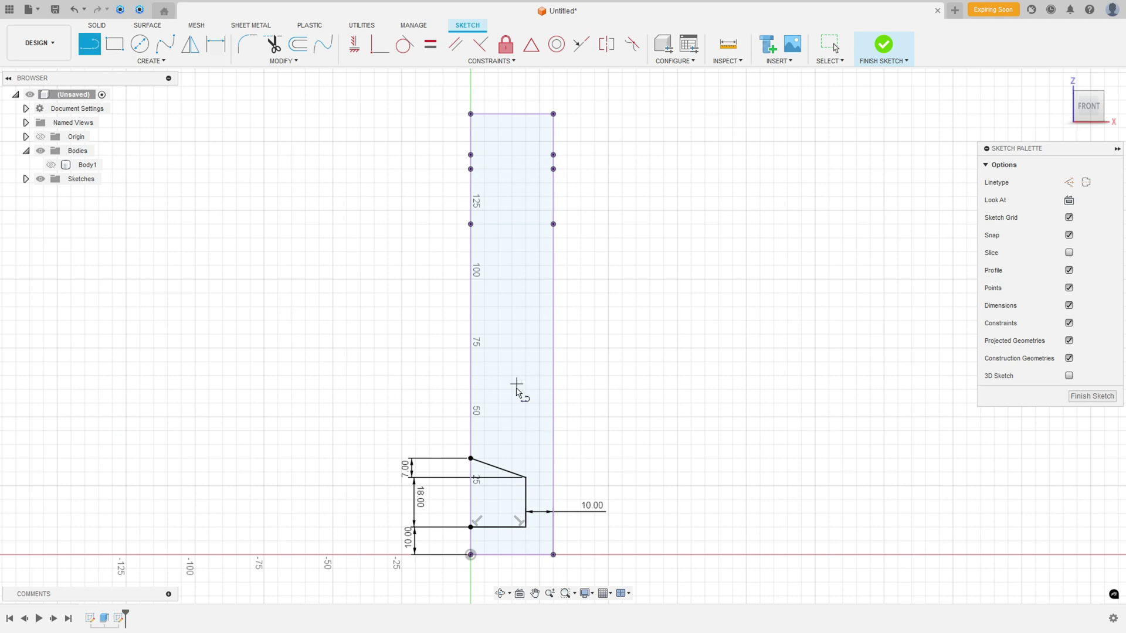
click(470, 458)
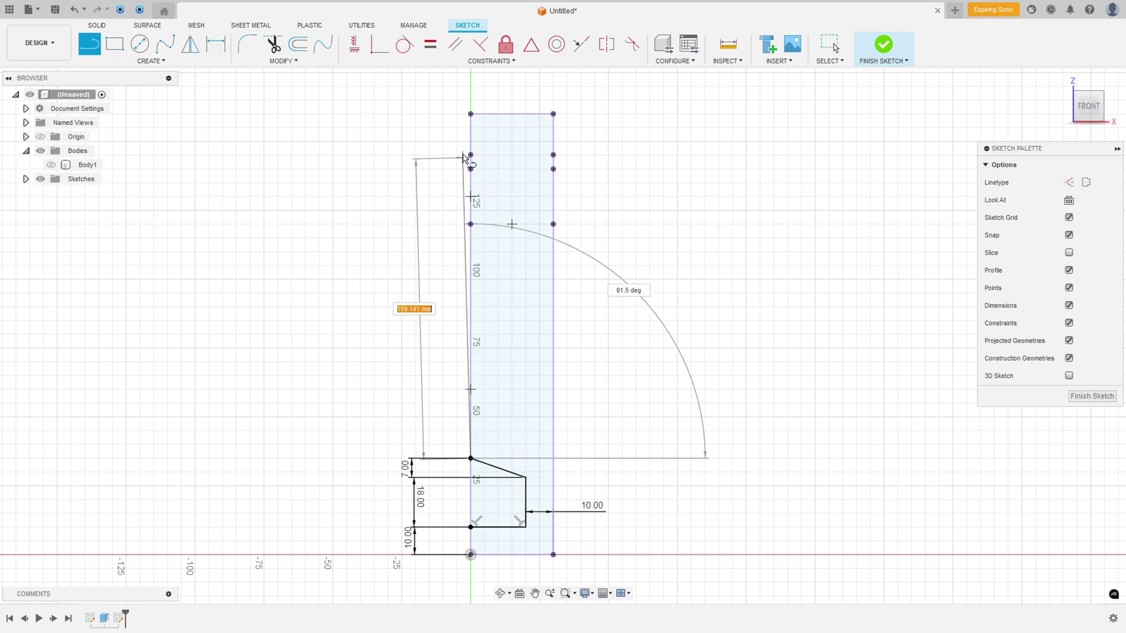
double_click(471, 114)
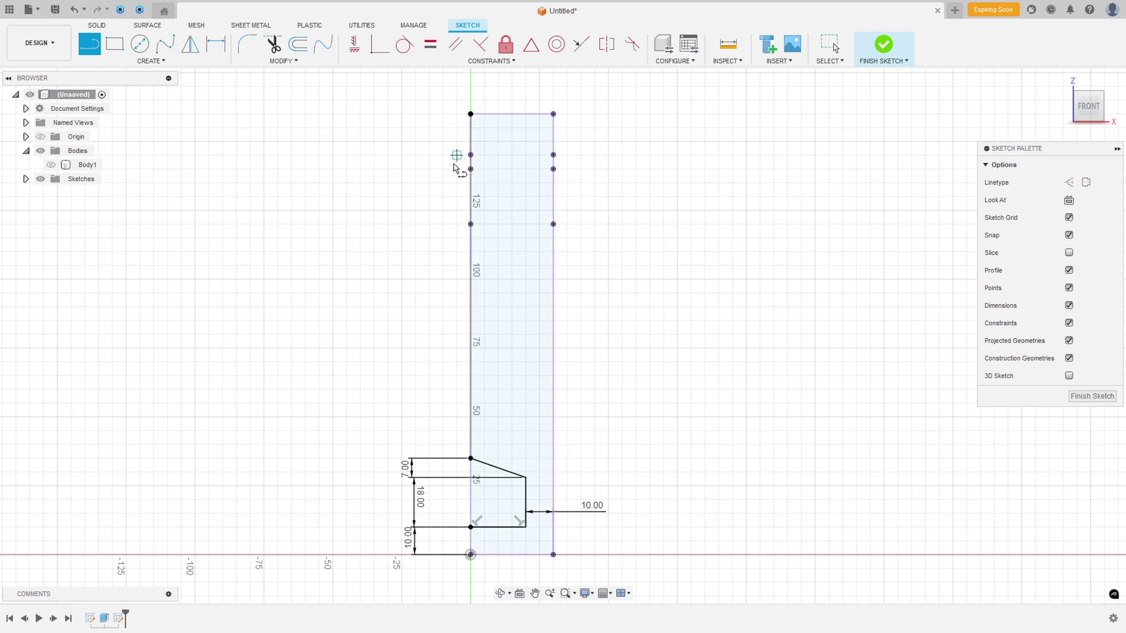
key(Escape)
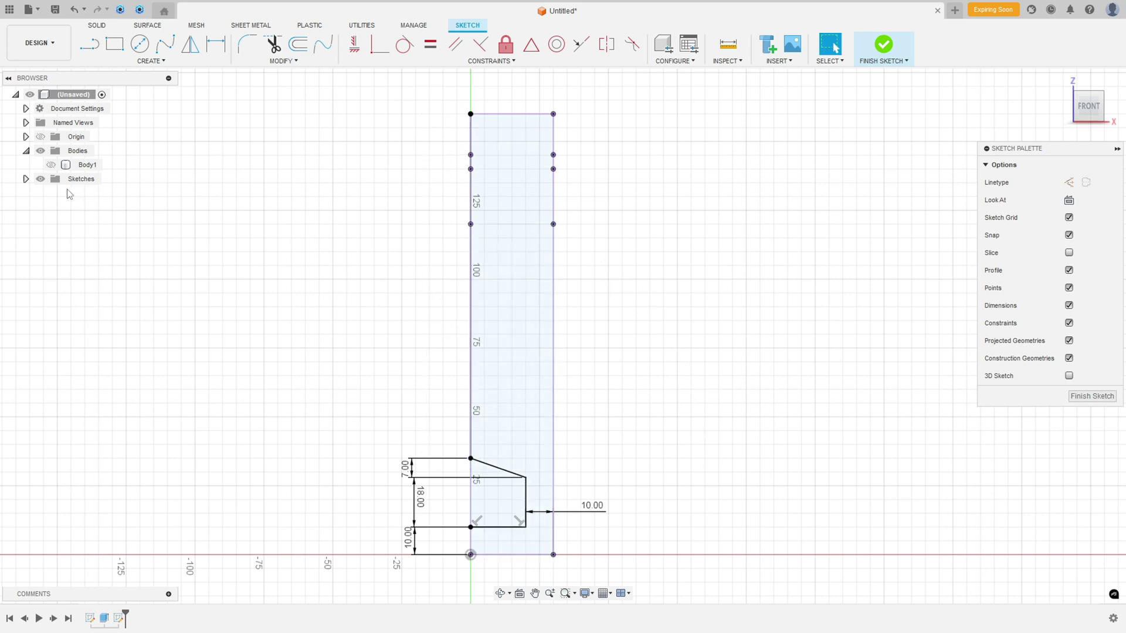
Hide projected geometry, recheck the reference drawing and finish the side sketch.
click(1069, 341)
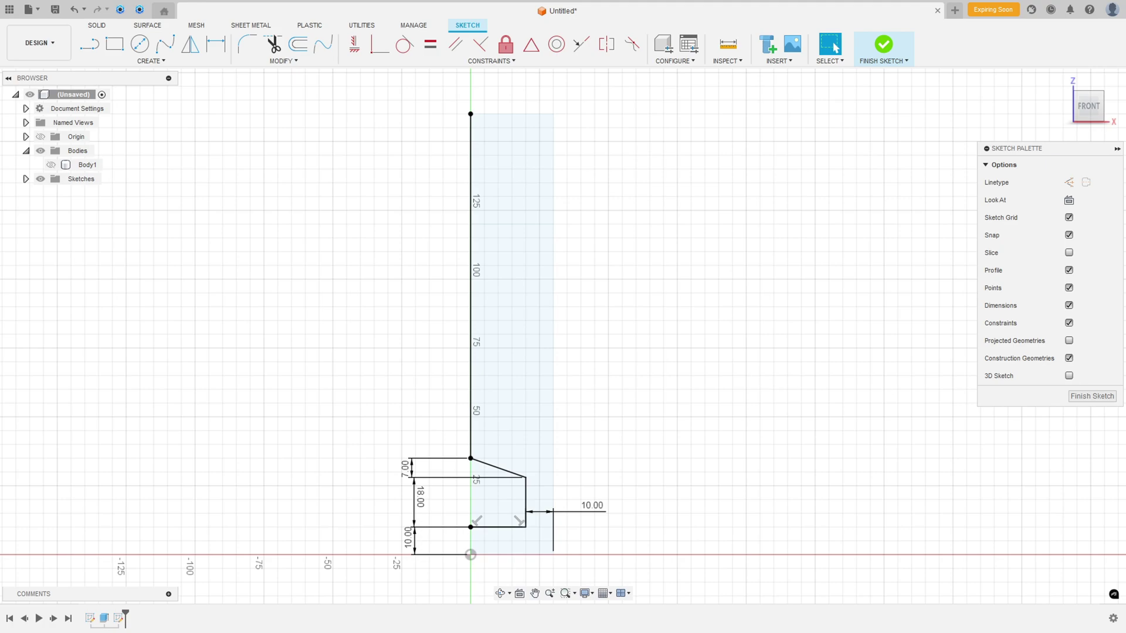
key(alt+Tab)
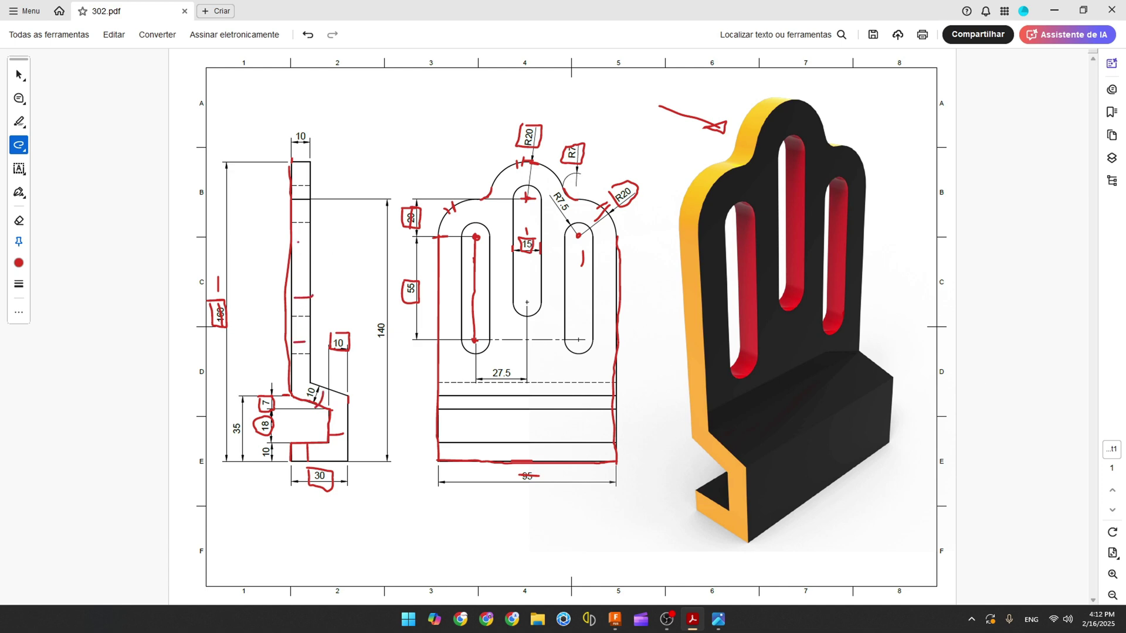
key(alt+Tab)
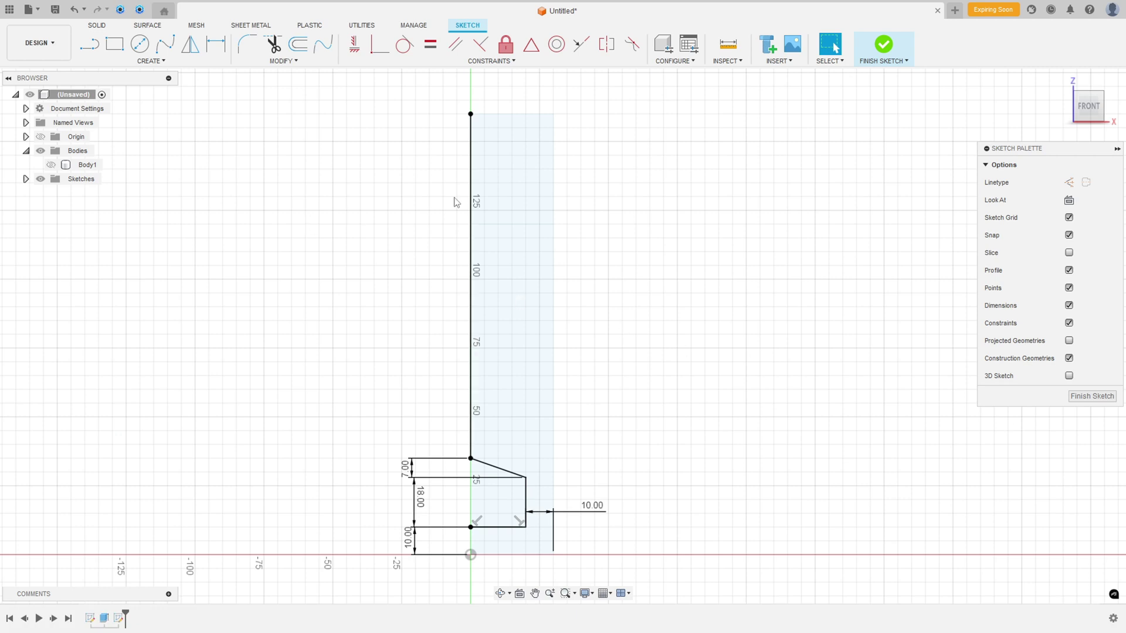
click(868, 47)
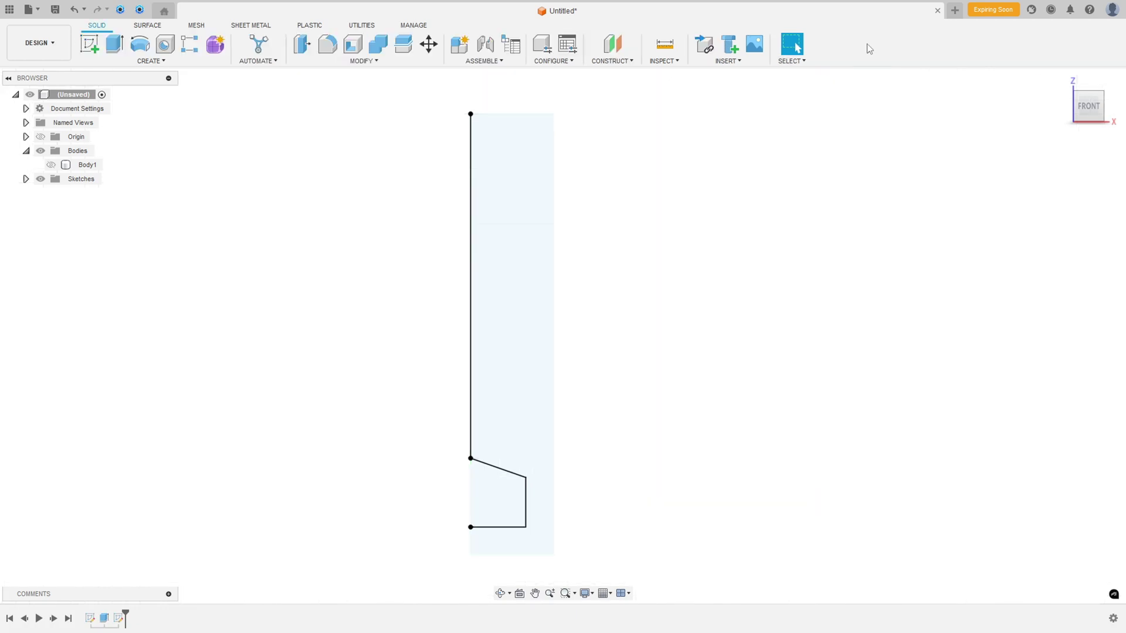
Start a thin extrude of the L-shaped sketch curve with Body1 made visible.
click(114, 44)
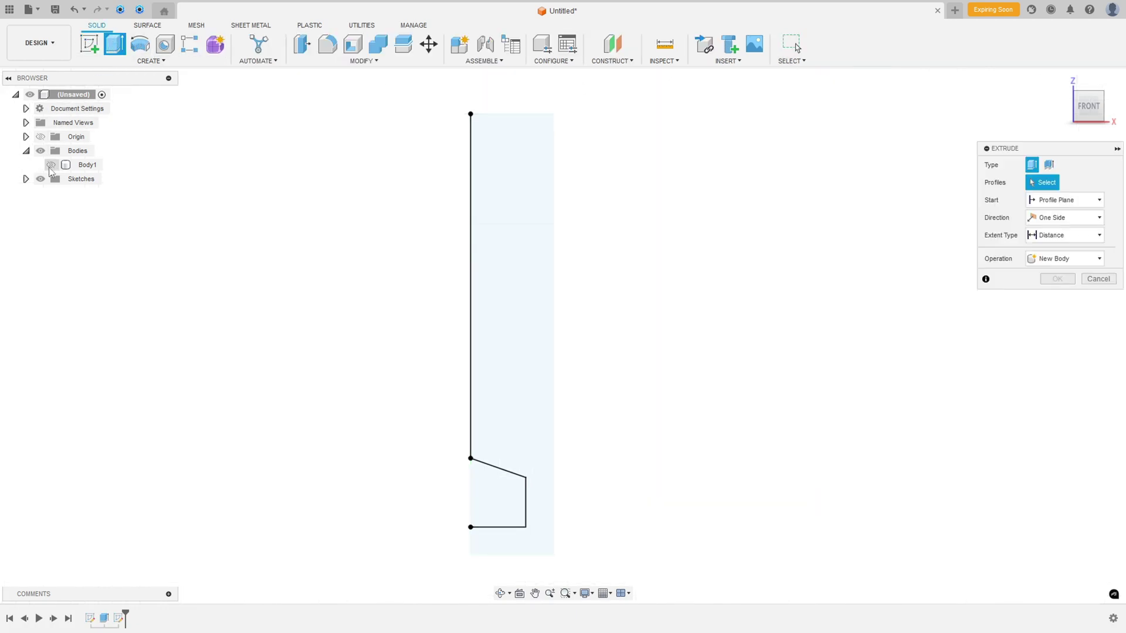
click(51, 165)
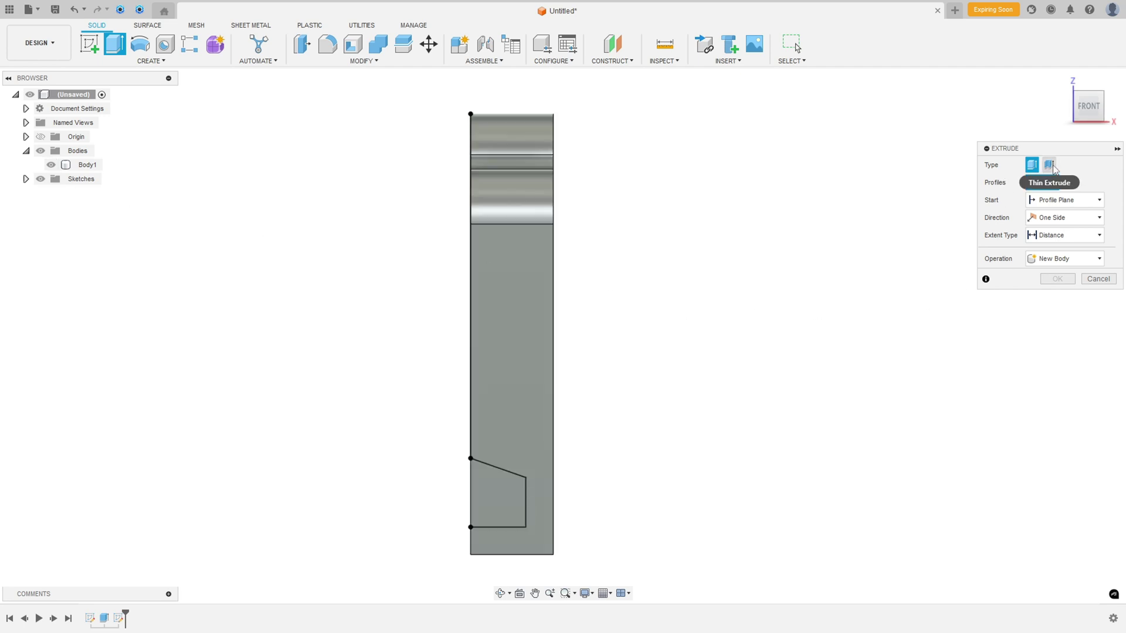
click(1050, 166)
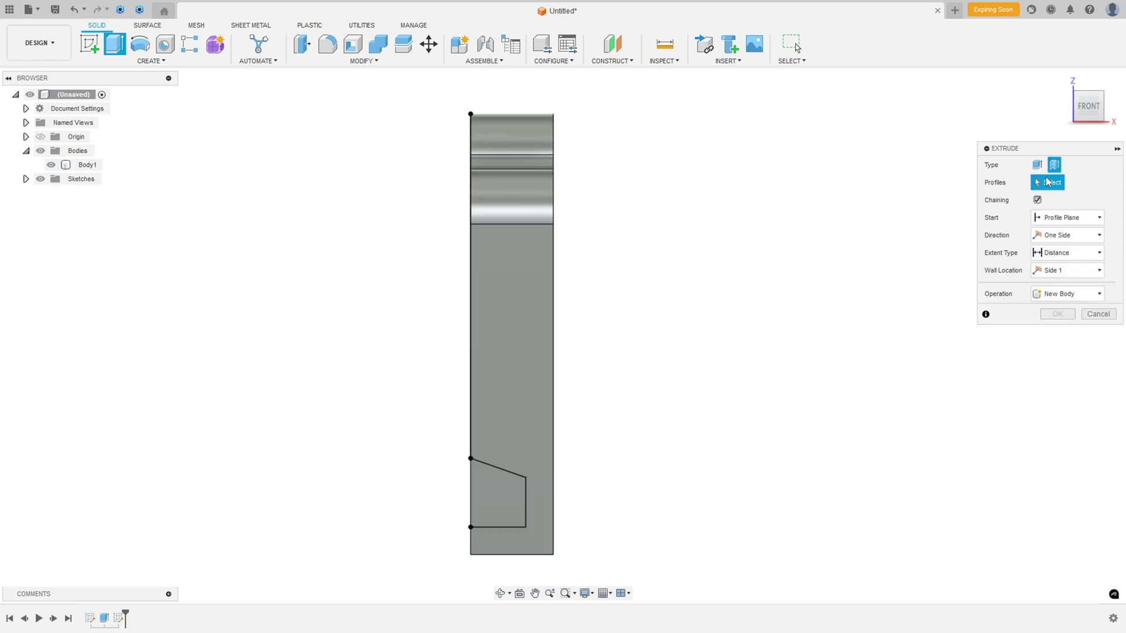
click(524, 483)
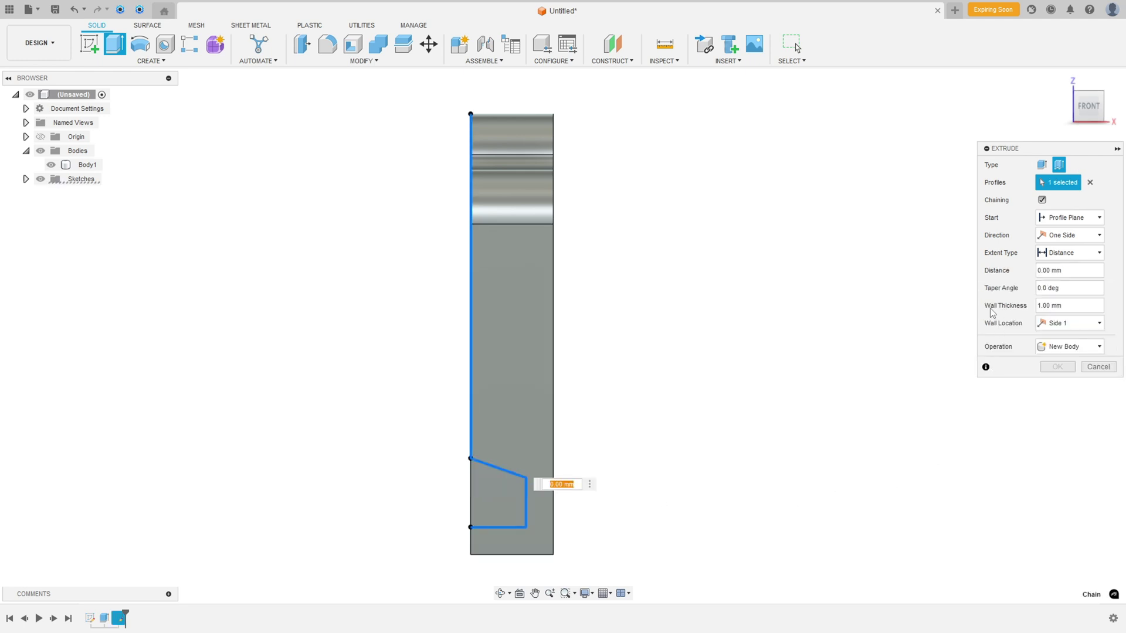
Set the wall thickness to 10 mm and the extrusion distance to 95 mm.
click(1046, 306)
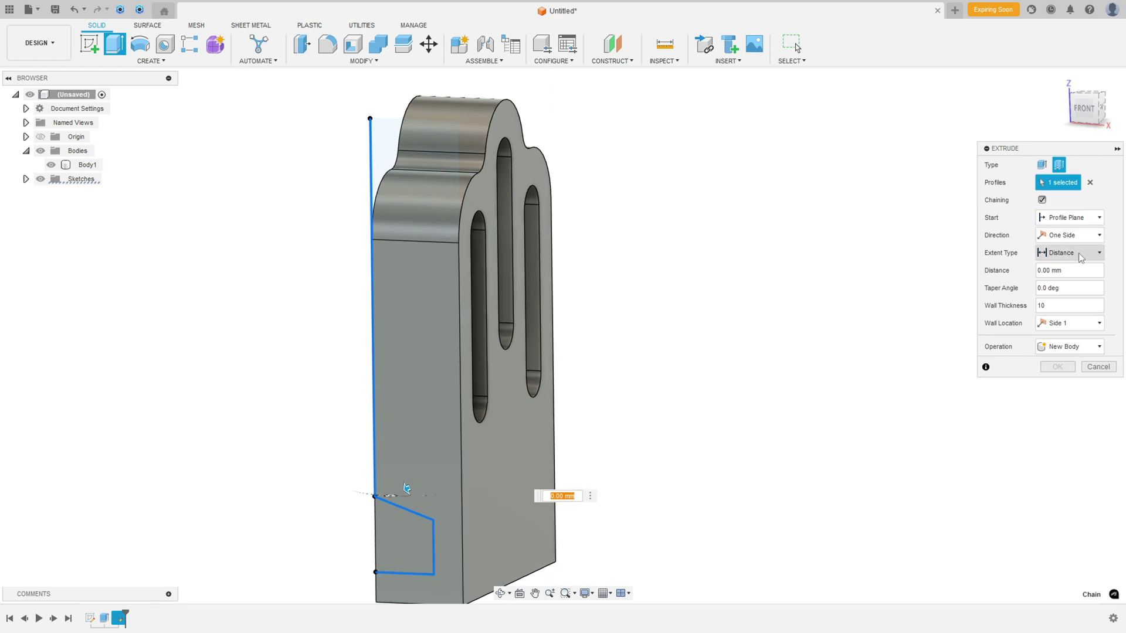
click(1041, 272)
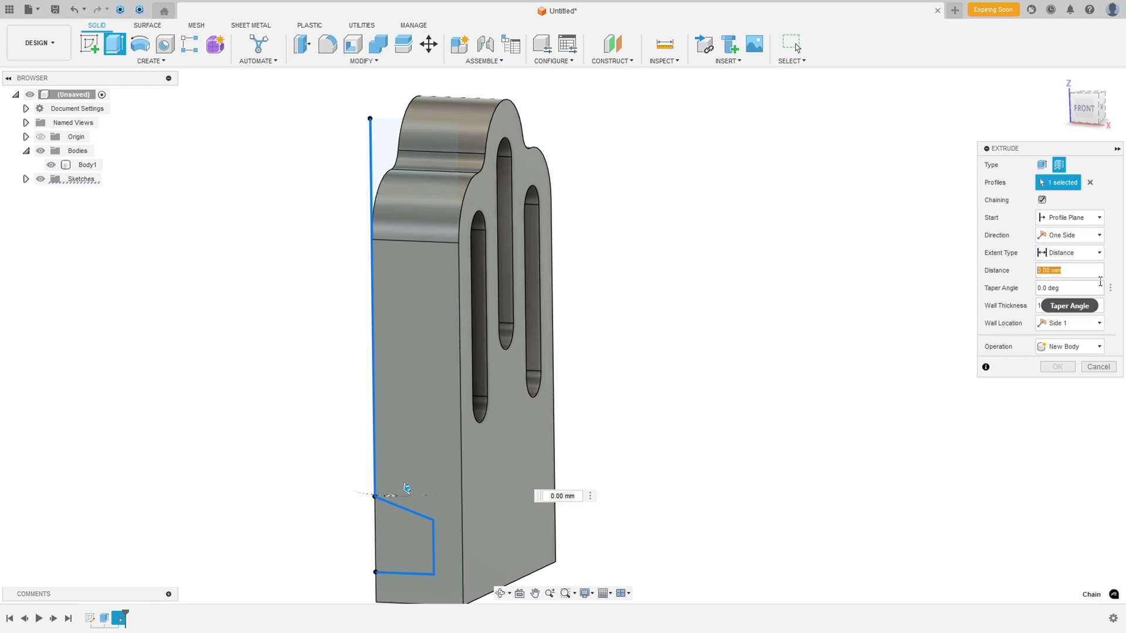
text(95)
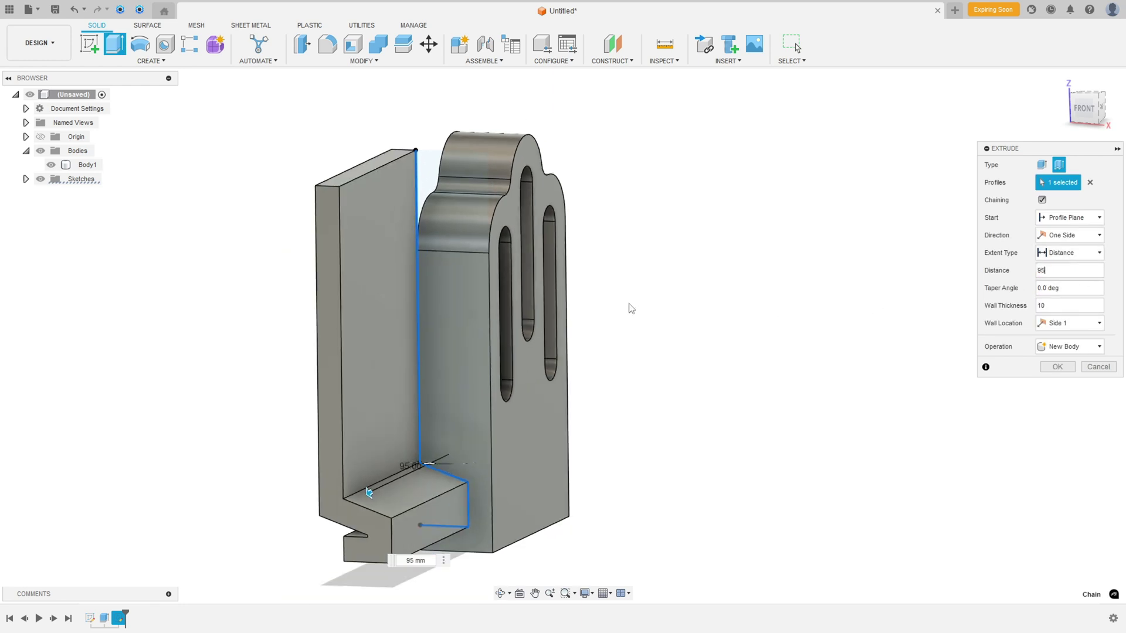
shift+middle_drag(651, 316, 742, 327)
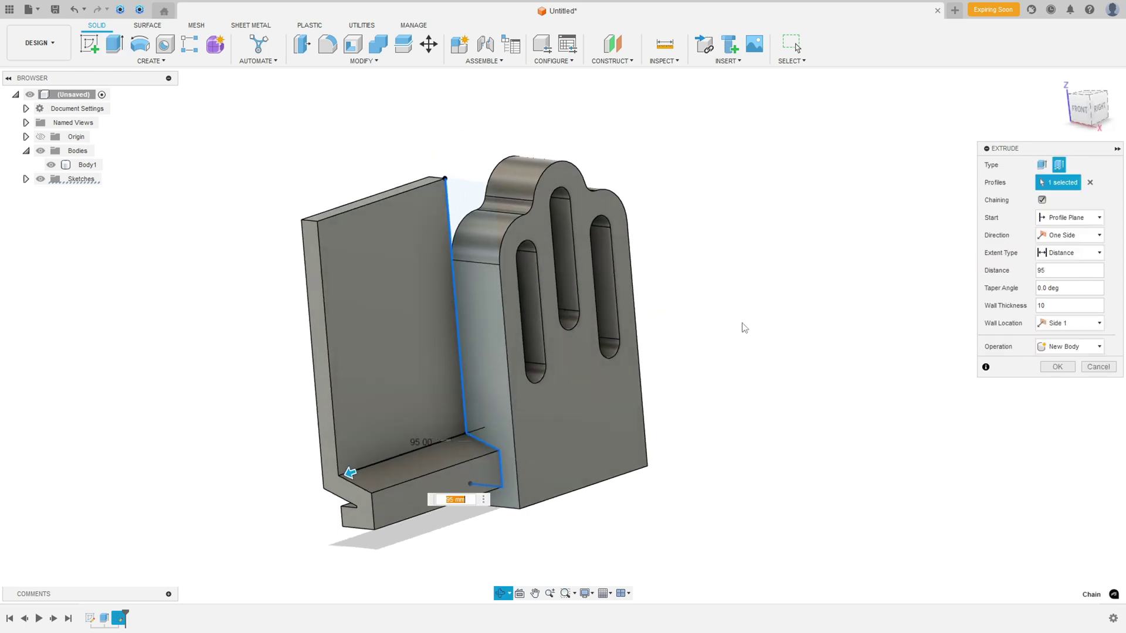
click(1041, 270)
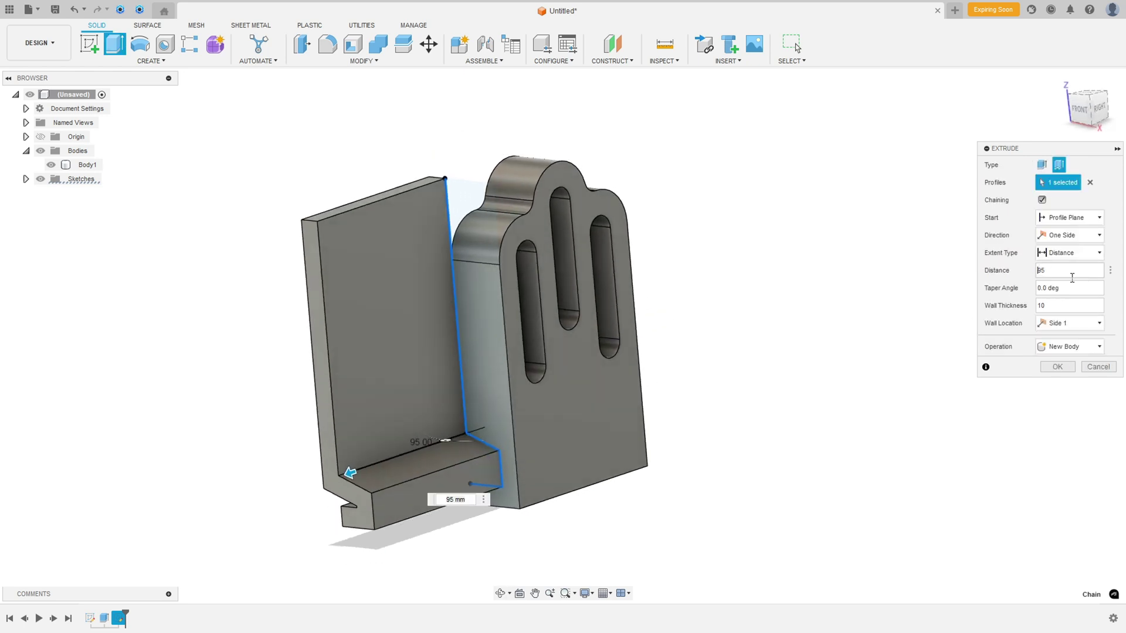
Reverse the extrusion distance to -95 mm and place the wall on Side 2.
text(-)
mouse_move(756, 331)
shift+middle_down()
mouse_move(720, 320)
mouse_move(752, 321)
shift+middle_up()
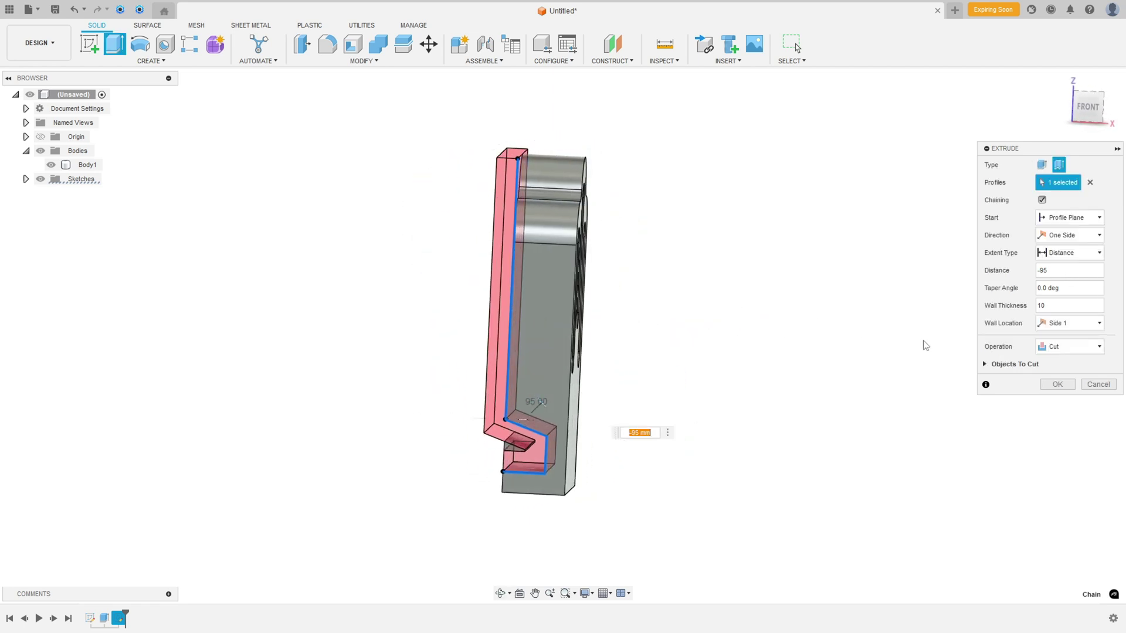
click(1074, 326)
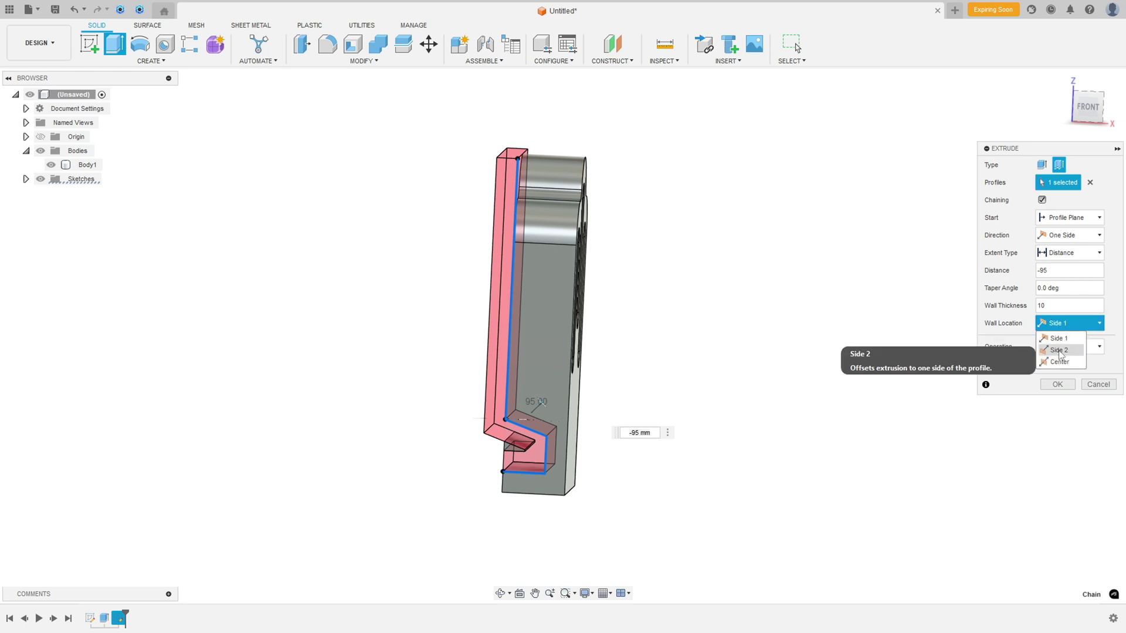
click(1059, 351)
Set the operation to Intersect and commit the thin extrusion into Body1.
shift+middle_drag(918, 338, 665, 278)
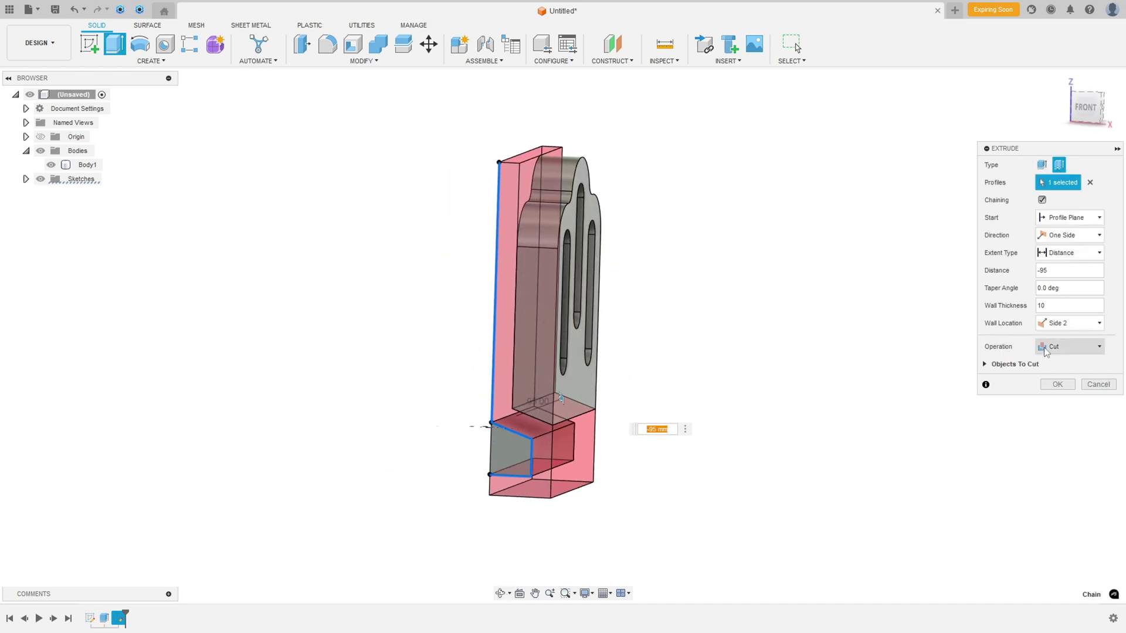
click(1073, 350)
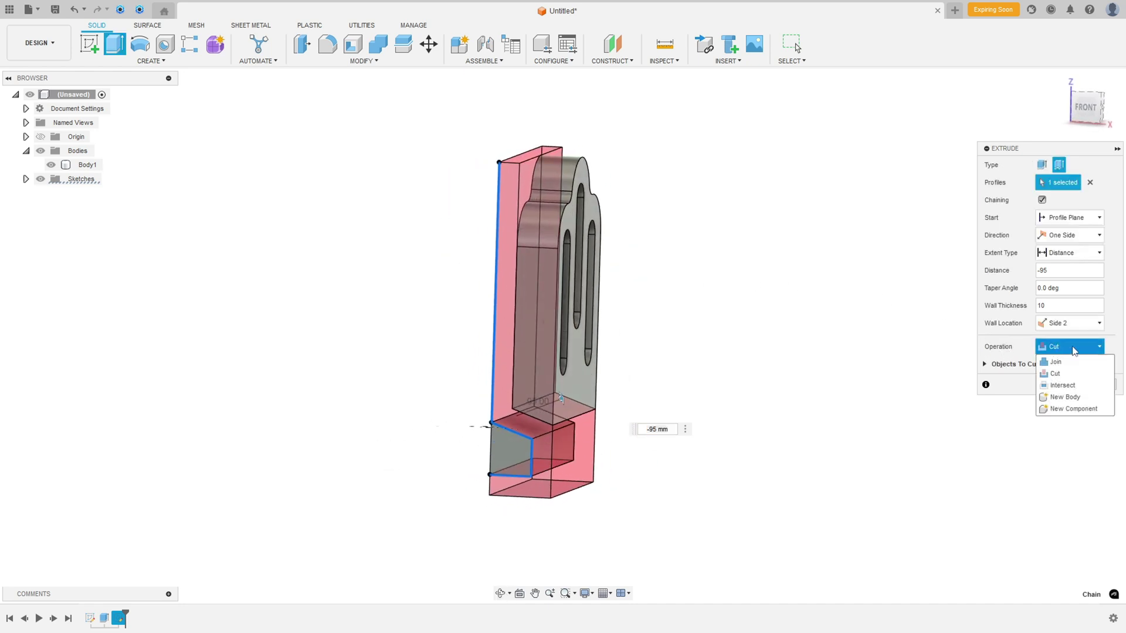
click(1064, 385)
shift+middle_drag(738, 267, 711, 277)
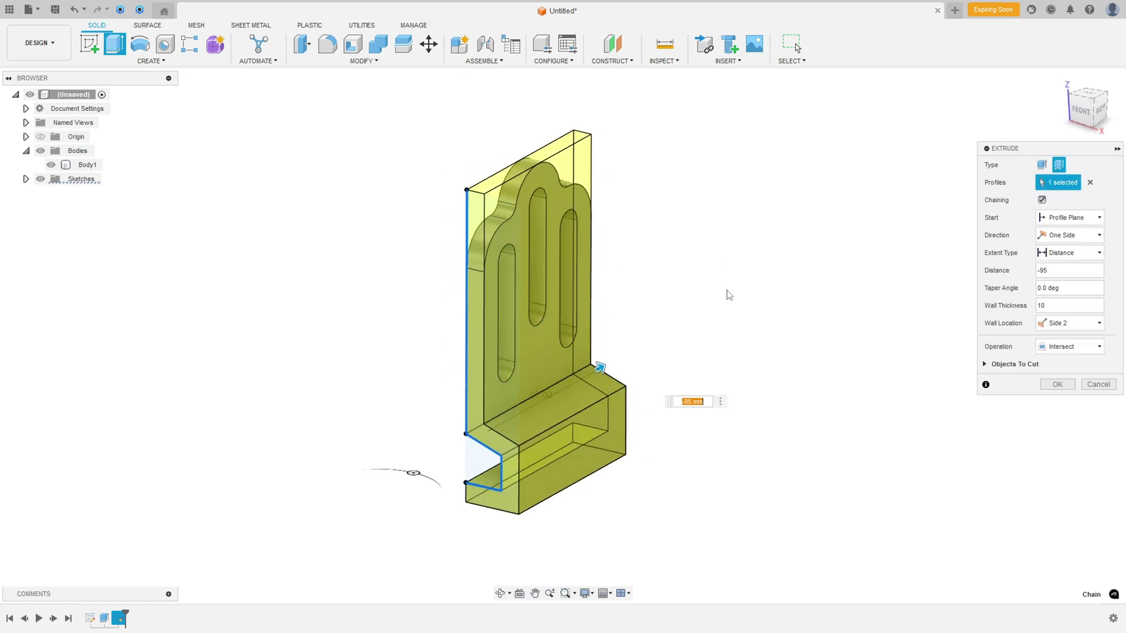
click(1058, 384)
scroll(645, 322, up, 3)
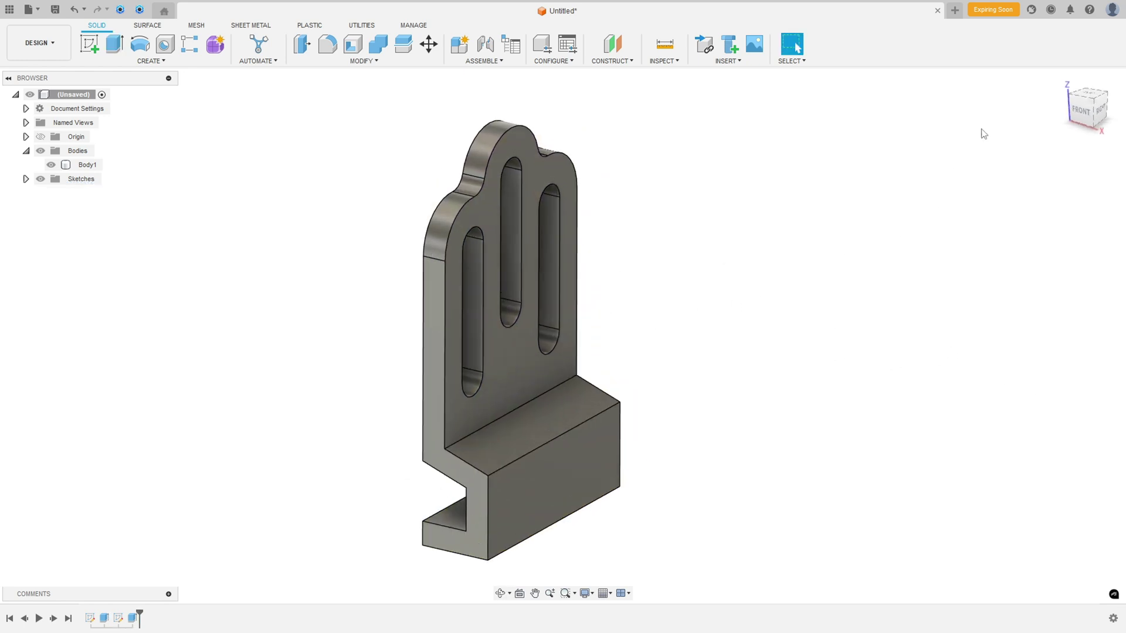